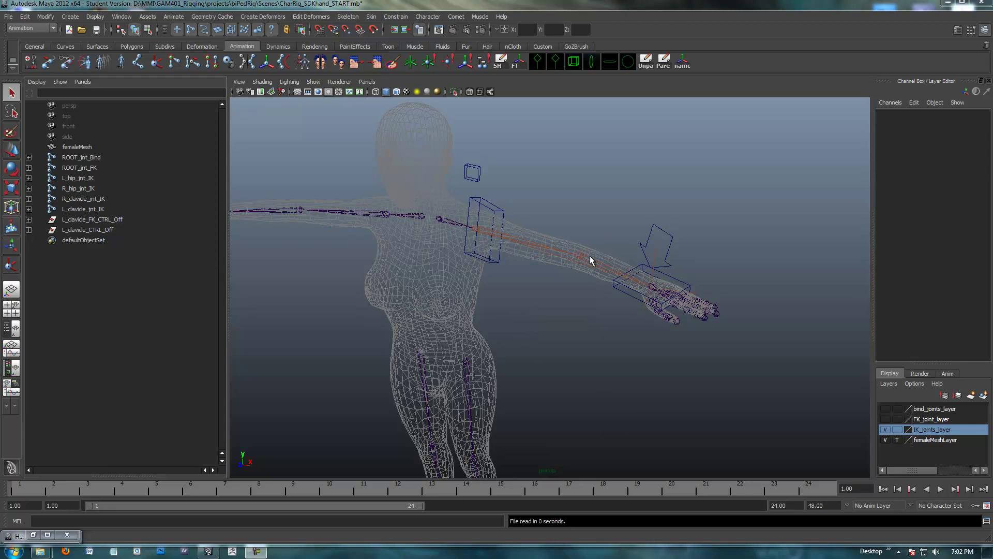
Step: Orbit around the left arm to inspect L_wrist_CTRL, then deselect it
{"action": "left_click_drag", "start_coordinate": [597, 290], "coordinate": [594, 345], "text": "alt"}
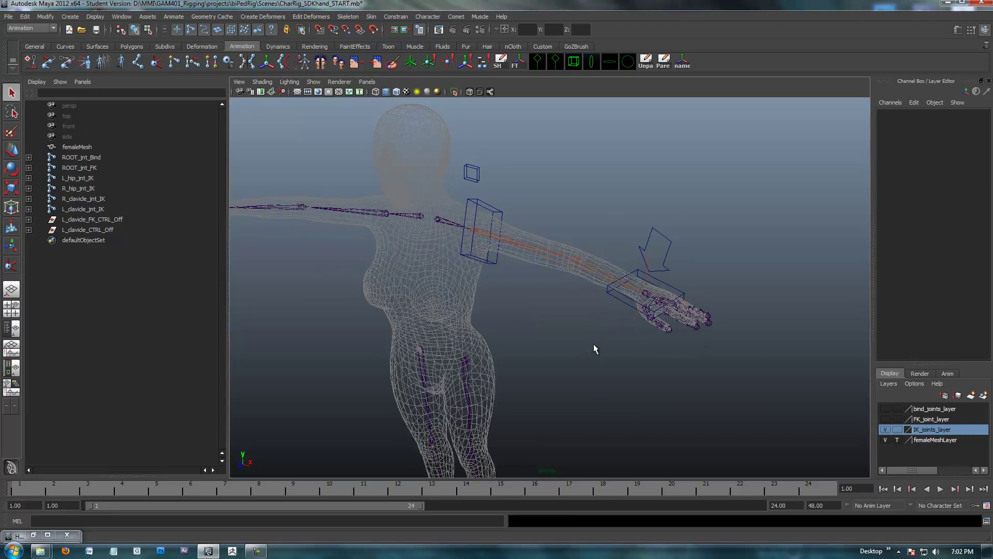
{"action": "left_click", "coordinate": [623, 296]}
{"action": "left_click_drag", "start_coordinate": [622, 302], "coordinate": [596, 358], "text": "alt"}
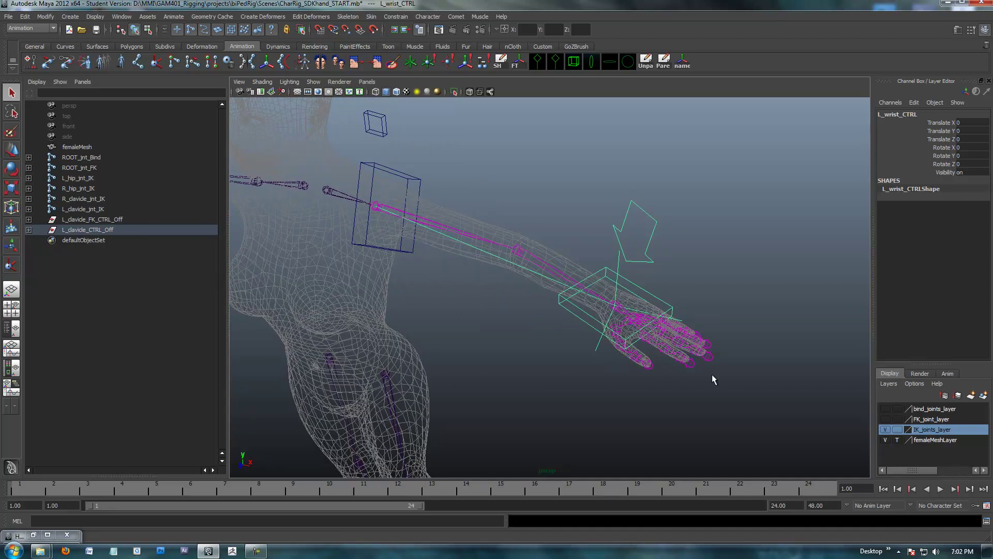
{"action": "mouse_move", "coordinate": [692, 391]}
{"action": "left_mouse_down", "text": "alt"}
{"action": "mouse_move", "coordinate": [703, 379]}
{"action": "mouse_move", "coordinate": [692, 391]}
{"action": "left_mouse_up", "text": "alt"}
{"action": "left_click_drag", "start_coordinate": [559, 359], "coordinate": [534, 332], "text": "alt"}
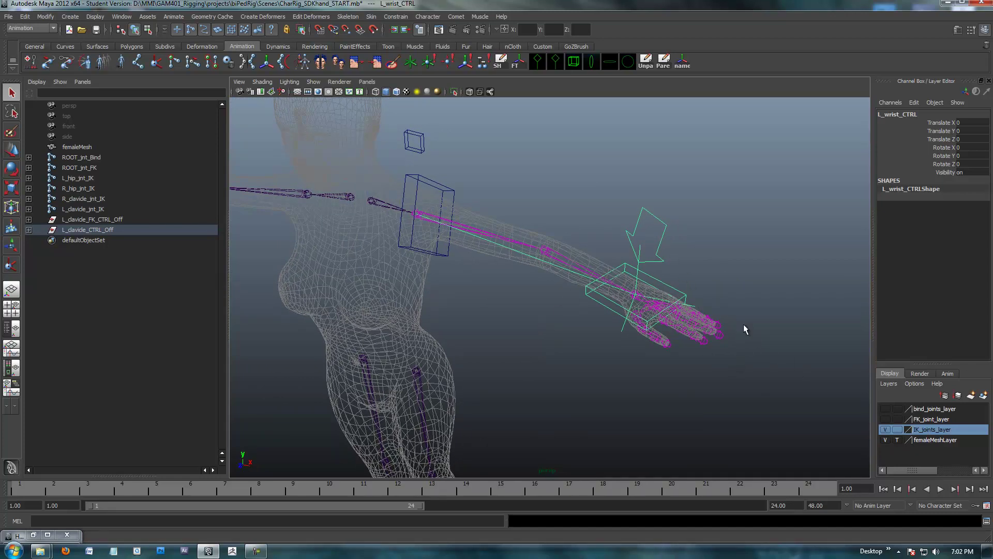
{"action": "left_click", "coordinate": [792, 393]}
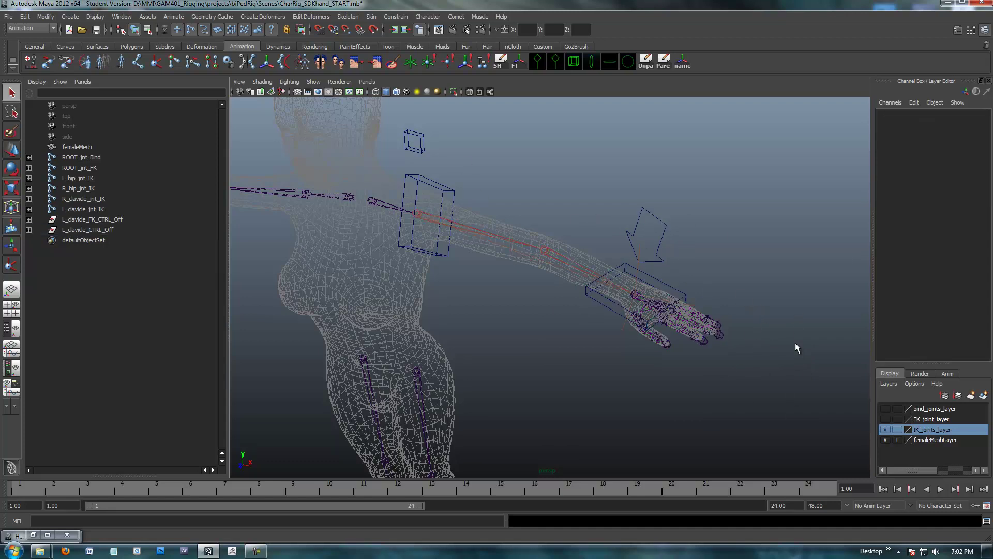
Step: Hide IK_joints_layer, show FK_joint_layer, and frame the character's upper body
{"action": "left_click", "coordinate": [886, 430]}
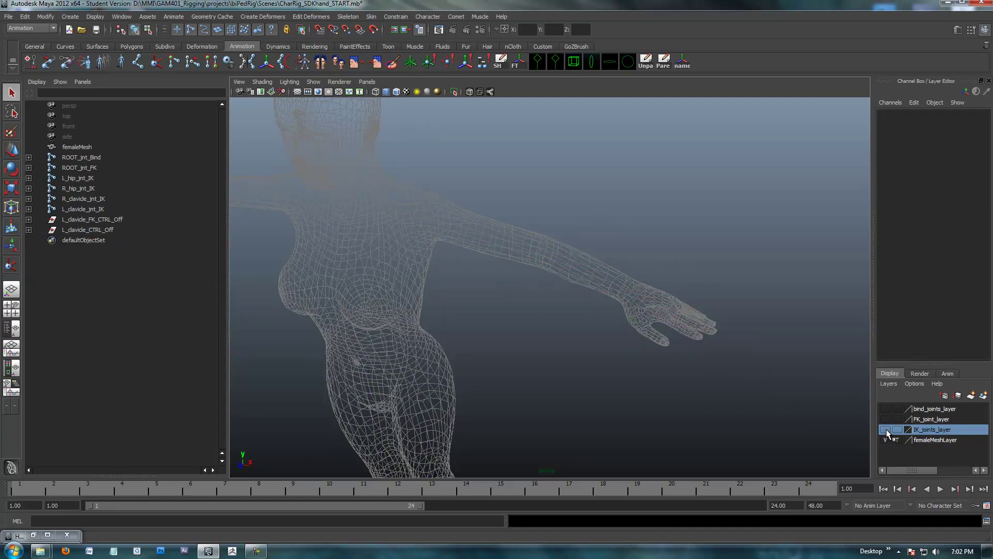
{"action": "left_click", "coordinate": [886, 419]}
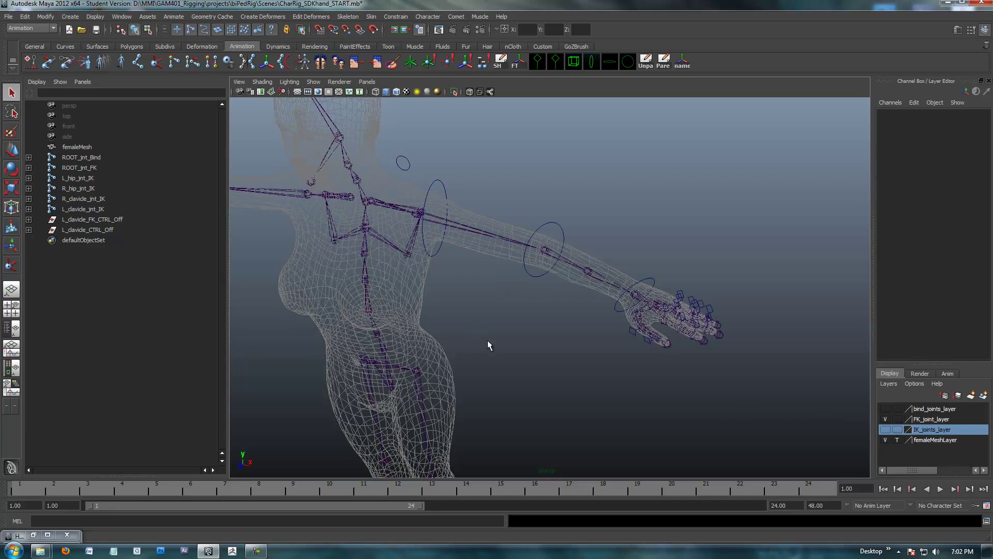
{"action": "mouse_move", "coordinate": [549, 351]}
{"action": "left_mouse_down", "text": "alt"}
{"action": "mouse_move", "coordinate": [525, 342]}
{"action": "mouse_move", "coordinate": [533, 332]}
{"action": "mouse_move", "coordinate": [504, 328]}
{"action": "mouse_move", "coordinate": [544, 331]}
{"action": "mouse_move", "coordinate": [558, 337]}
{"action": "mouse_move", "coordinate": [541, 351]}
{"action": "mouse_move", "coordinate": [560, 347]}
{"action": "left_mouse_up", "text": "alt"}
{"action": "left_click_drag", "start_coordinate": [670, 311], "coordinate": [687, 277], "text": "alt"}
{"action": "left_click_drag", "start_coordinate": [650, 353], "coordinate": [628, 335], "text": "alt"}
{"action": "middle_click_drag", "start_coordinate": [628, 335], "coordinate": [561, 310], "text": "alt"}
{"action": "left_click_drag", "start_coordinate": [561, 310], "coordinate": [506, 304], "text": "alt"}
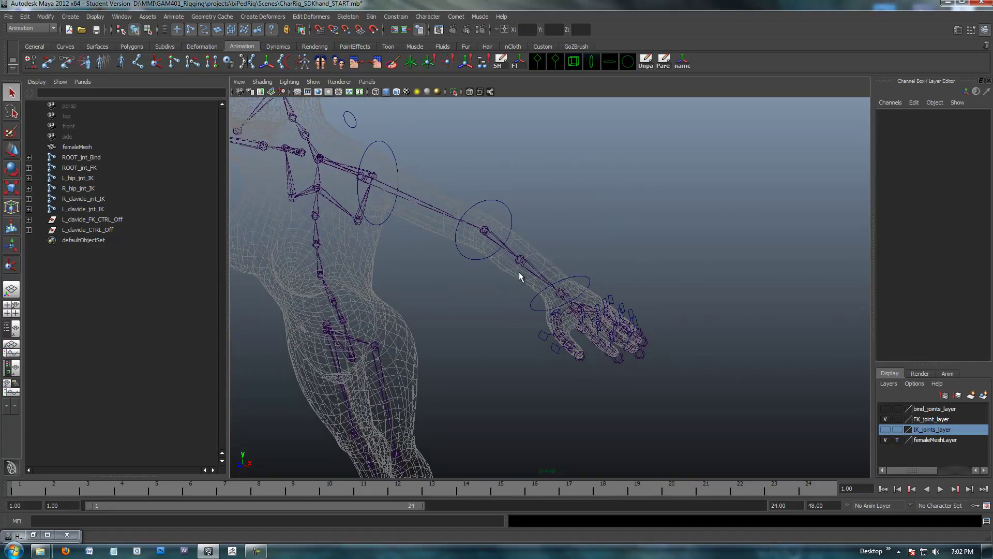
{"action": "left_click_drag", "start_coordinate": [466, 340], "coordinate": [578, 291], "text": "alt"}
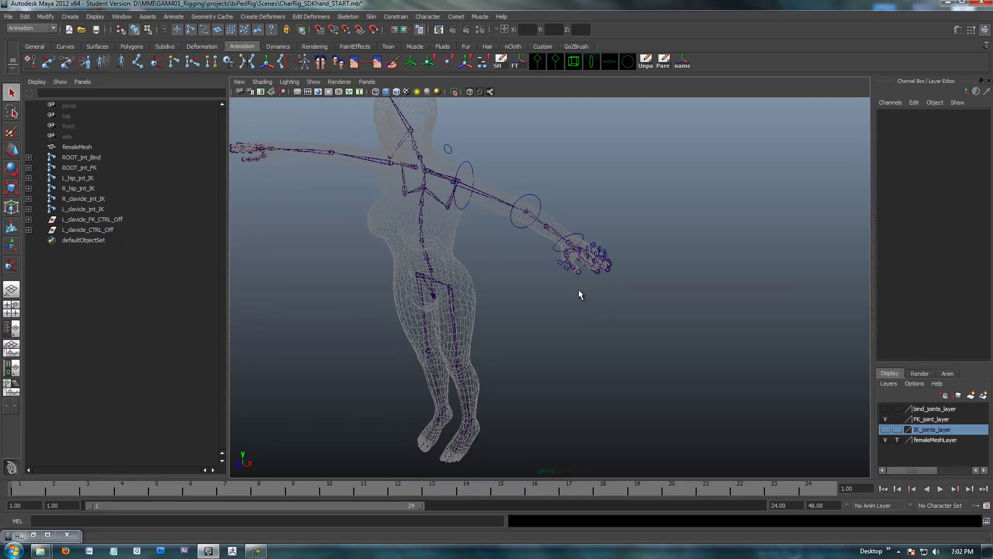
Step: Create a grouped circle control and rename its inner L_temp_CTRL curve to L_hand_CTRL
{"action": "left_click", "coordinate": [610, 62]}
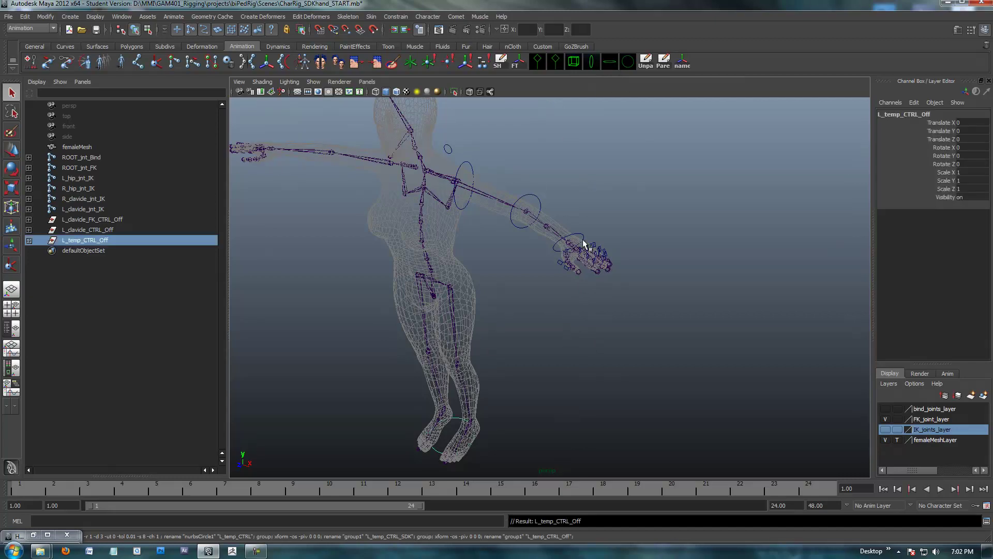
{"action": "left_click", "coordinate": [29, 240]}
{"action": "left_click", "coordinate": [104, 261]}
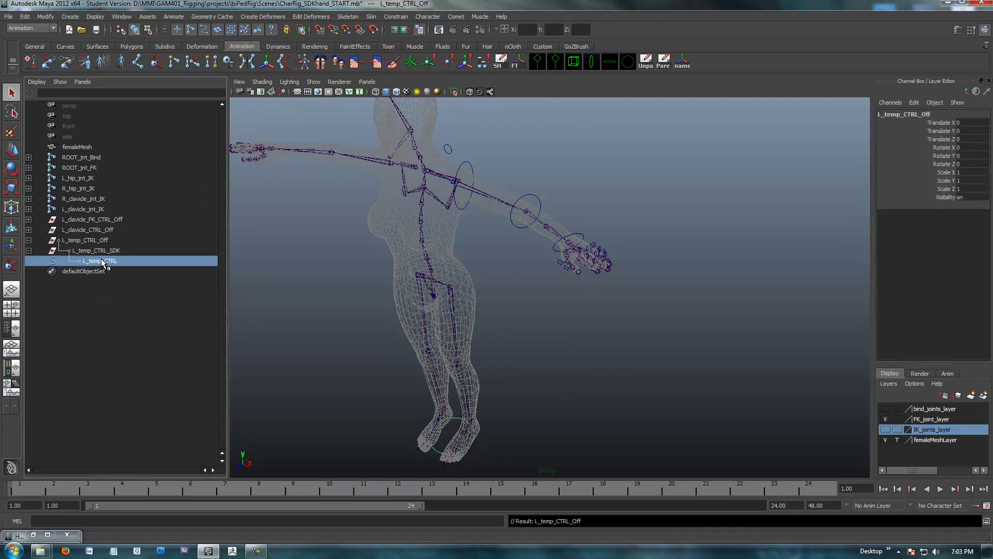
{"action": "double_click", "coordinate": [102, 259]}
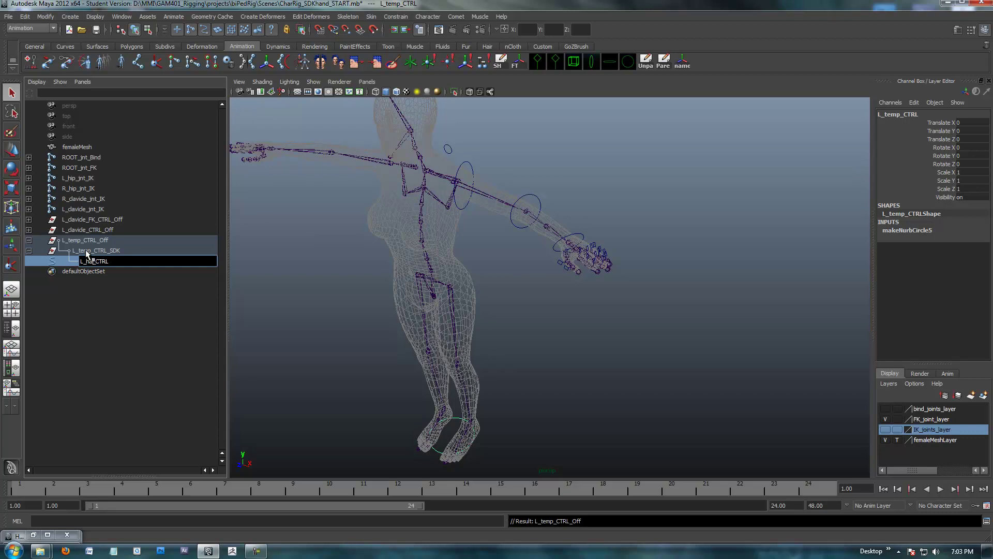
{"action": "key", "text": "Return"}
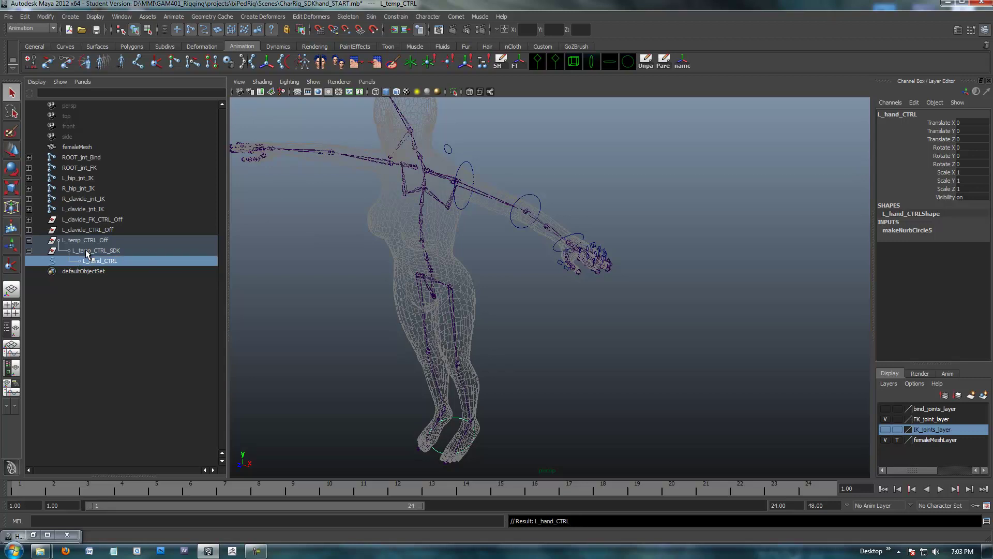
{"action": "left_click", "coordinate": [87, 251]}
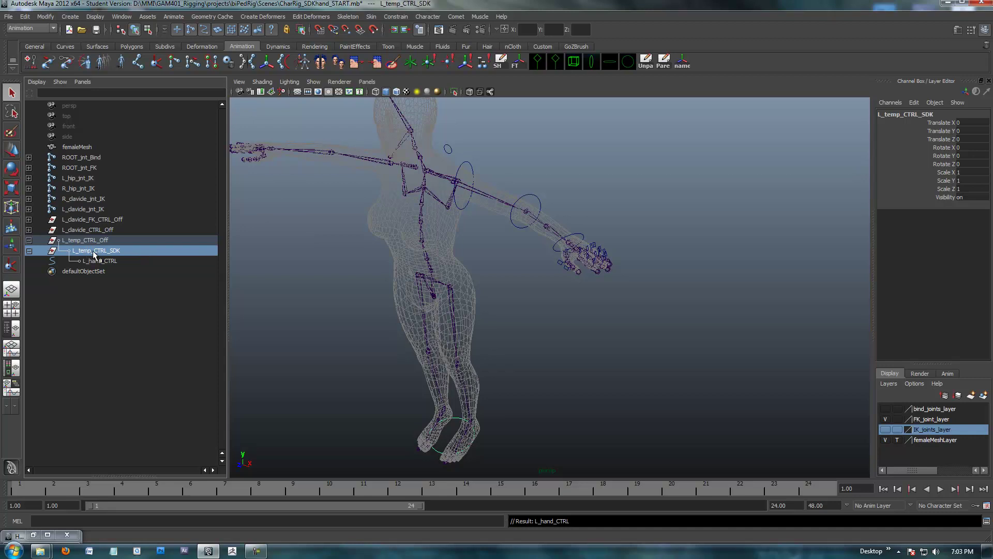
Step: In the Hypergraph, reparent L_hand_CTRL directly under L_temp_CTRL_Off
{"action": "left_click", "coordinate": [34, 535]}
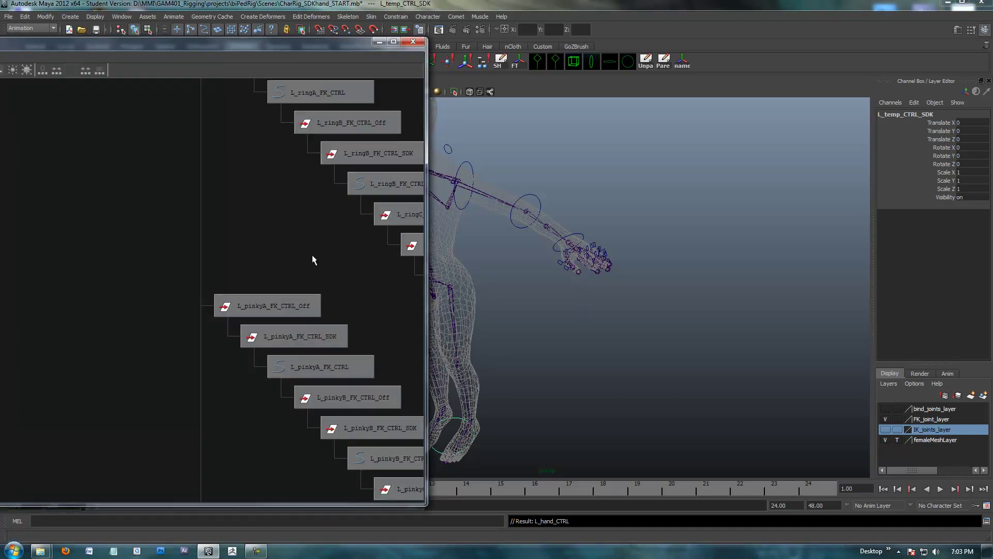
{"action": "scroll", "coordinate": [386, 295], "scroll_direction": "down", "scroll_amount": 8}
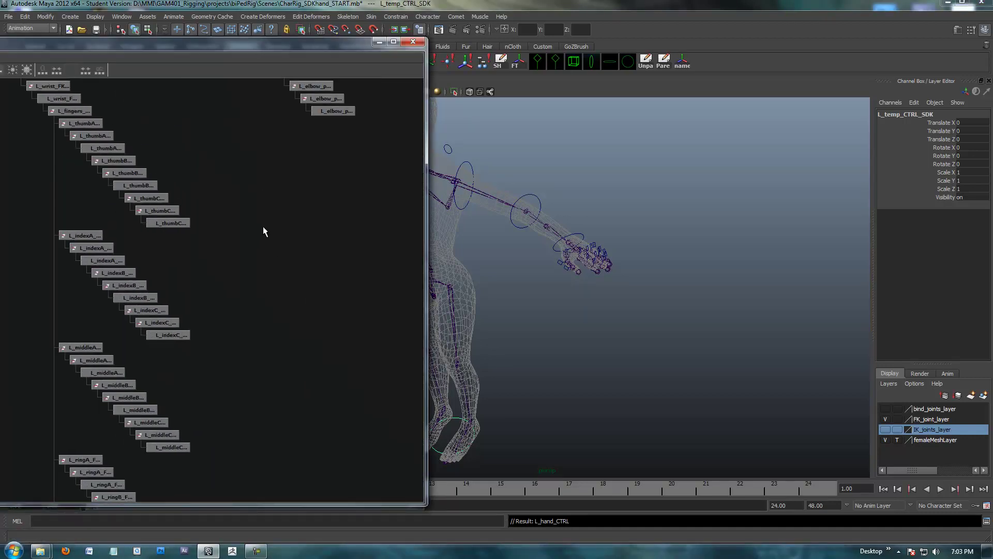
{"action": "key", "text": "f"}
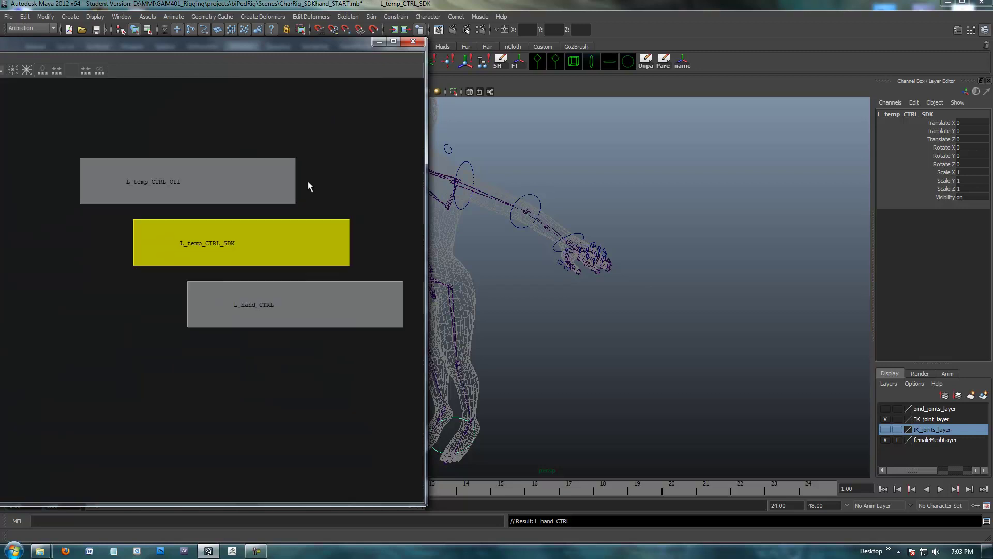
{"action": "middle_click_drag", "start_coordinate": [188, 342], "coordinate": [177, 295]}
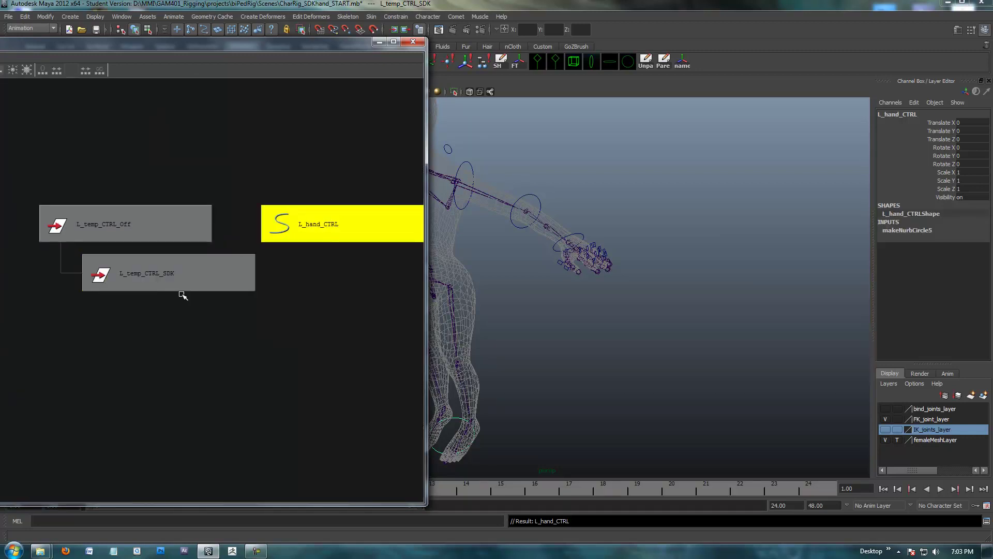
{"action": "middle_click_drag", "start_coordinate": [200, 263], "coordinate": [370, 307]}
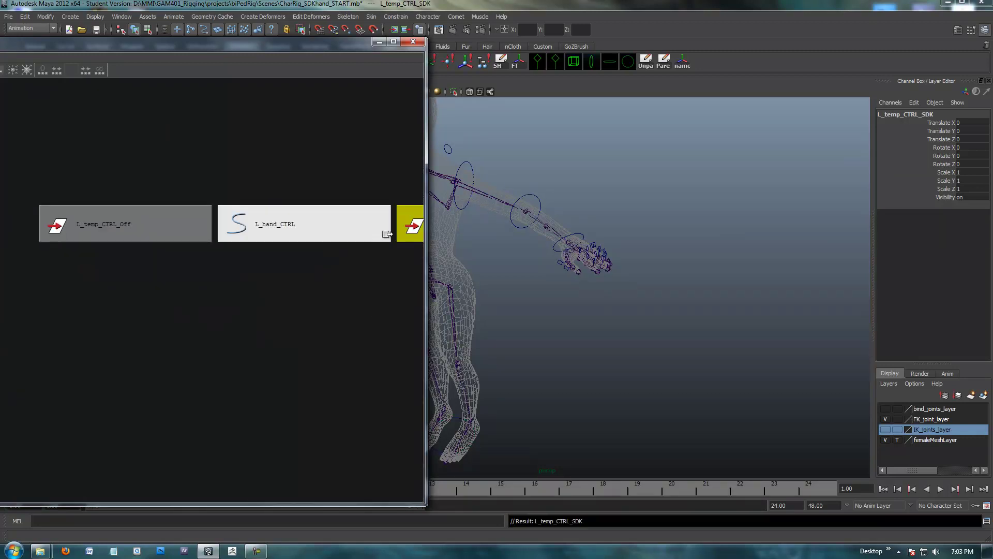
{"action": "middle_click_drag", "start_coordinate": [384, 232], "coordinate": [85, 222]}
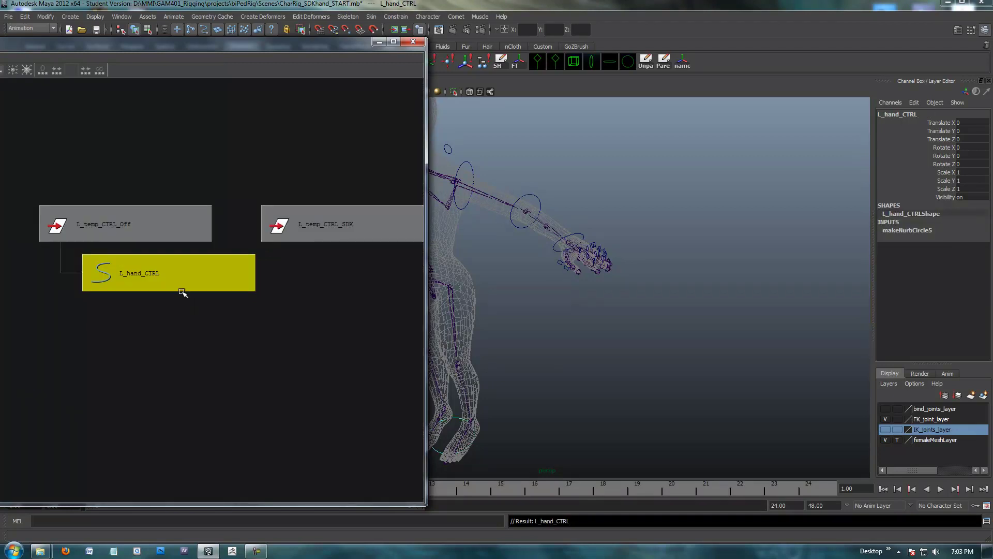
Step: Delete the now-empty L_temp_CTRL_SDK group
{"action": "left_click", "coordinate": [110, 229]}
{"action": "left_click", "coordinate": [313, 228]}
{"action": "left_click", "coordinate": [313, 227]}
{"action": "key", "text": "Delete"}
Step: Rename L_temp_CTRL_Off to L_hand_CTRL_Off in the Channel Box
{"action": "left_click", "coordinate": [126, 227]}
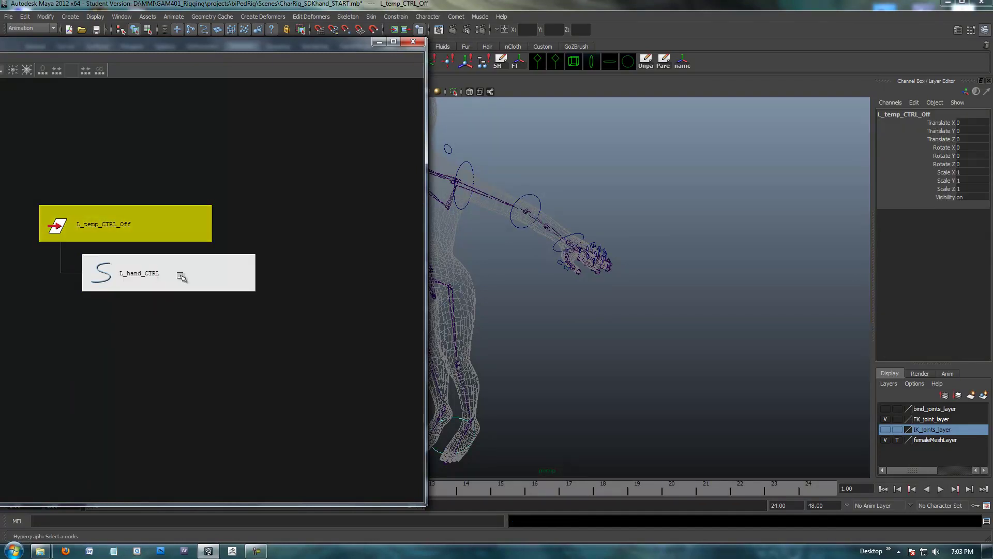
{"action": "left_click", "coordinate": [898, 114]}
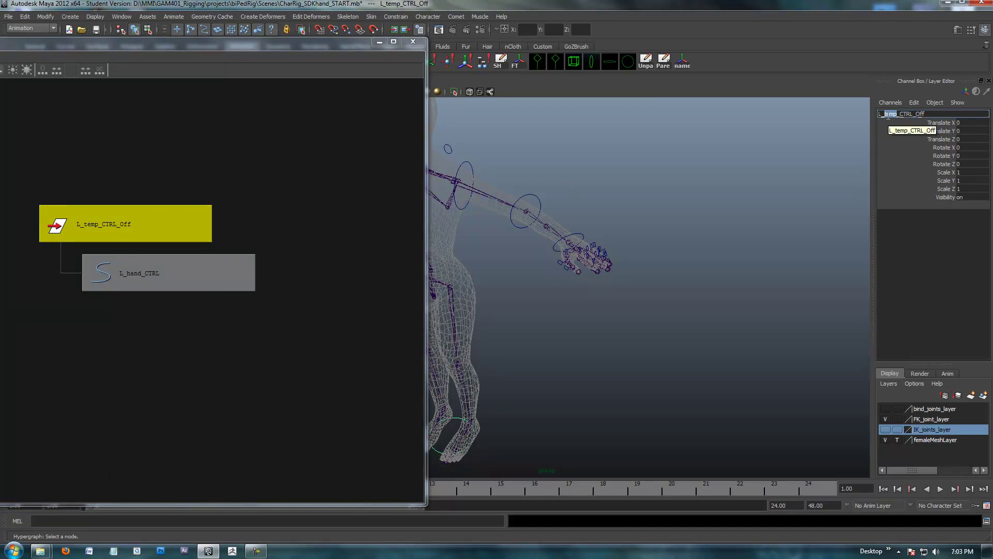
{"action": "type", "text": "Han"}
{"action": "key", "text": "BackSpace"}
{"action": "key", "text": "BackSpace"}
{"action": "key", "text": "BackSpace"}
{"action": "type", "text": "hand"}
{"action": "key", "text": "Return"}
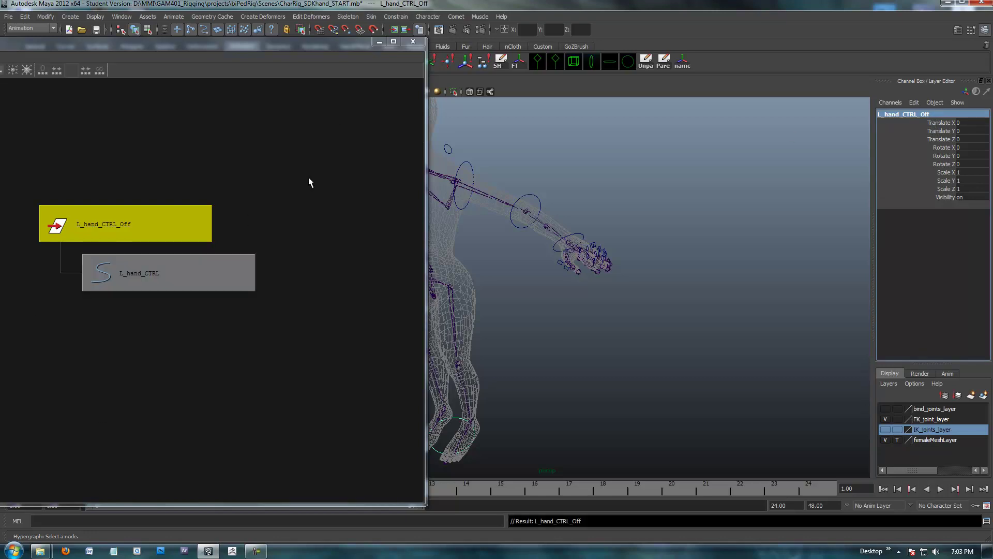
Step: Parent L_hand_CTRL_Off to the left middle fingertip joint and zero its translate and rotate
{"action": "left_click", "coordinate": [410, 41]}
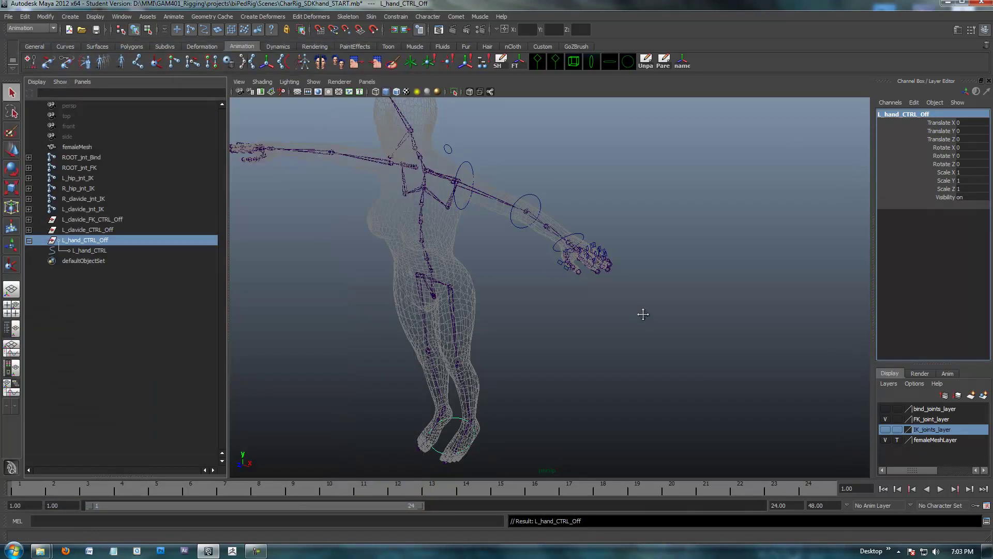
{"action": "right_click_drag", "start_coordinate": [640, 295], "coordinate": [613, 314], "text": "alt"}
{"action": "left_click", "coordinate": [594, 260]}
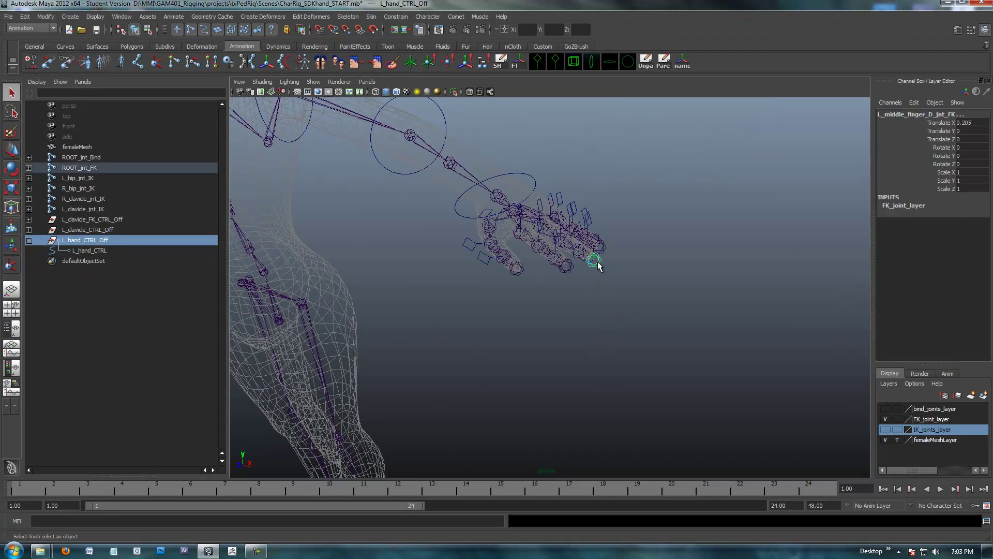
{"action": "key", "text": "p"}
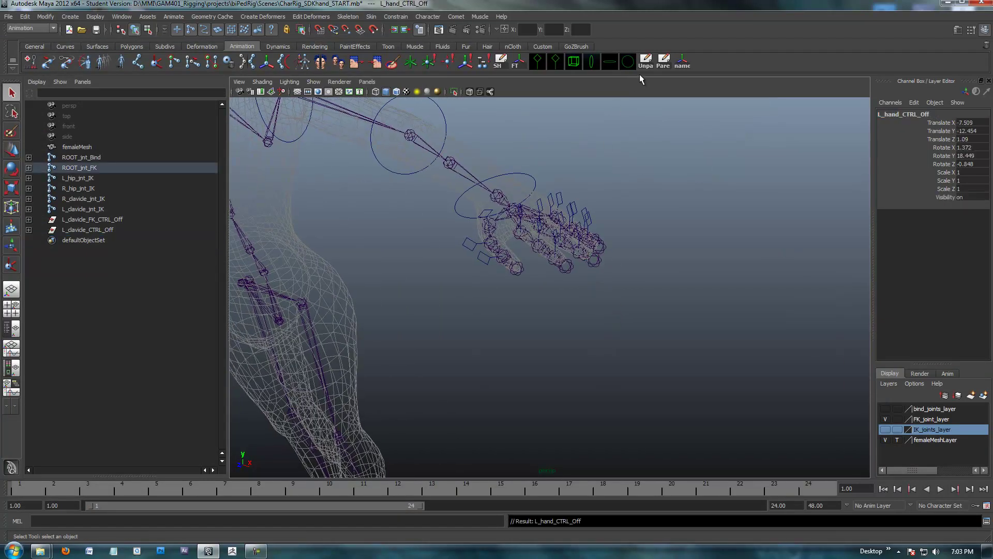
{"action": "left_click_drag", "start_coordinate": [983, 165], "coordinate": [978, 123]}
{"action": "type", "text": "0"}
{"action": "key", "text": "Return"}
Step: Unparent L_hand_CTRL_Off back to world level, keeping it at the fingertip
{"action": "left_click", "coordinate": [653, 61]}
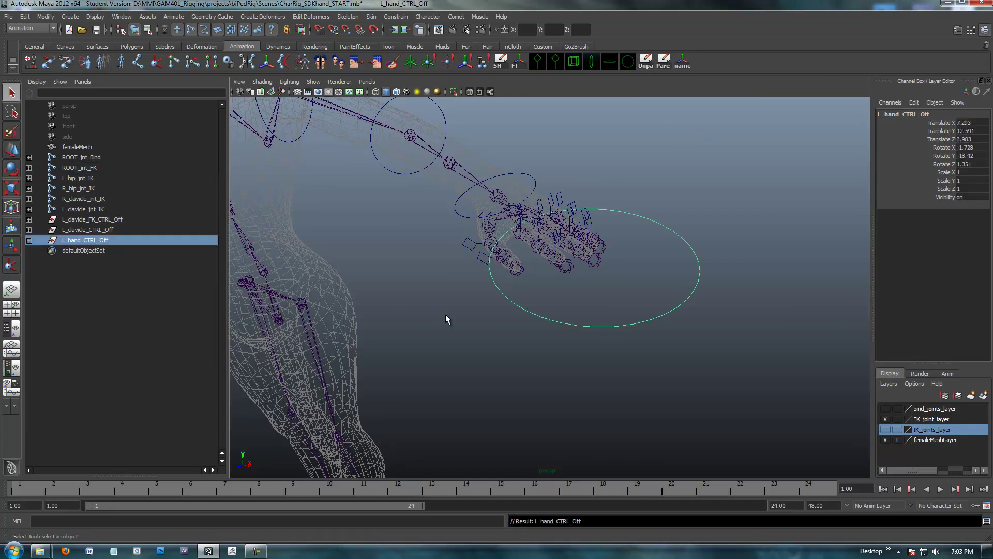
{"action": "scroll", "coordinate": [663, 291], "scroll_direction": "down", "scroll_amount": 5}
{"action": "scroll", "coordinate": [594, 274], "scroll_direction": "up", "scroll_amount": 5}
{"action": "left_click_drag", "start_coordinate": [594, 275], "coordinate": [586, 254], "text": "alt"}
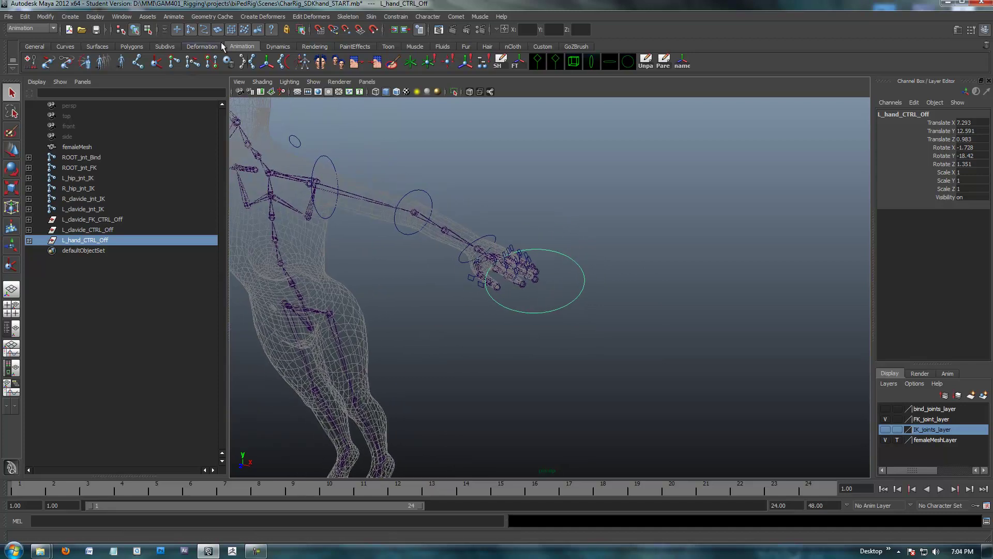
{"action": "left_click", "coordinate": [147, 29]}
Step: Scale the hand circle's CVs down to shrink the control
{"action": "left_click_drag", "start_coordinate": [633, 242], "coordinate": [440, 362]}
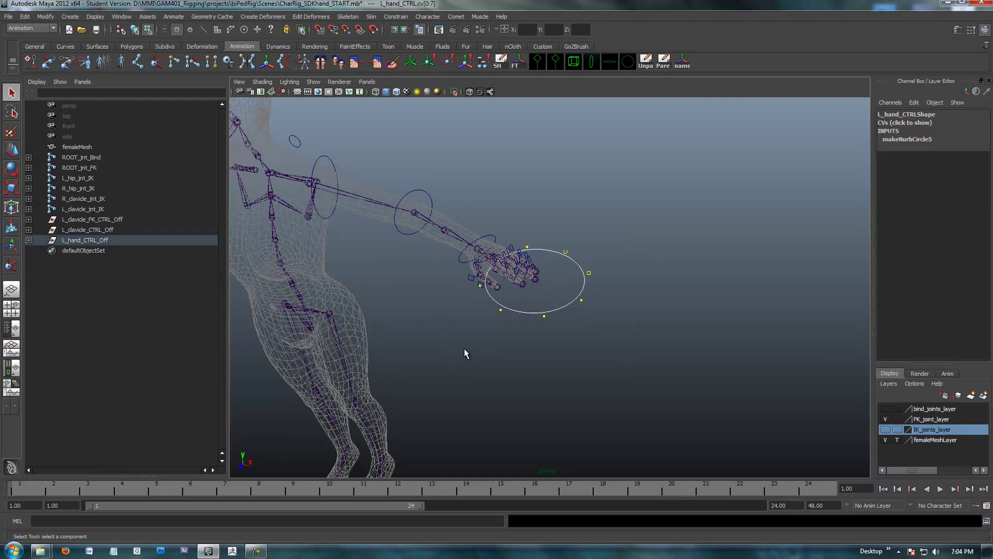
{"action": "key", "text": "e"}
{"action": "key", "text": "r"}
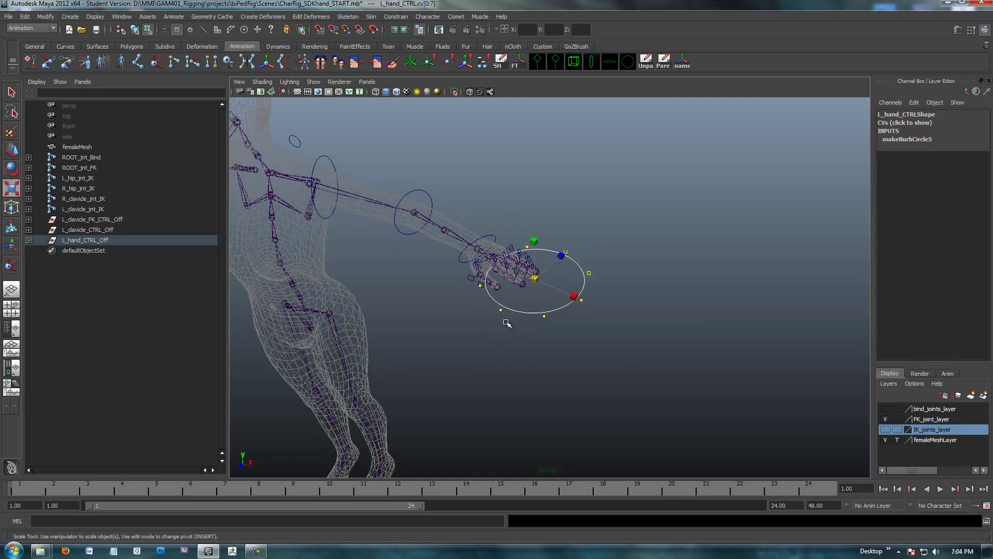
{"action": "left_click_drag", "start_coordinate": [535, 278], "coordinate": [508, 284]}
{"action": "left_click_drag", "start_coordinate": [570, 294], "coordinate": [486, 306]}
{"action": "key", "text": "w"}
Step: Return to object mode and reselect L_hand_CTRL_Off in the Outliner
{"action": "right_click_drag", "start_coordinate": [486, 306], "coordinate": [558, 309], "text": "alt"}
{"action": "left_click", "coordinate": [134, 29]}
{"action": "key", "text": "Up"}
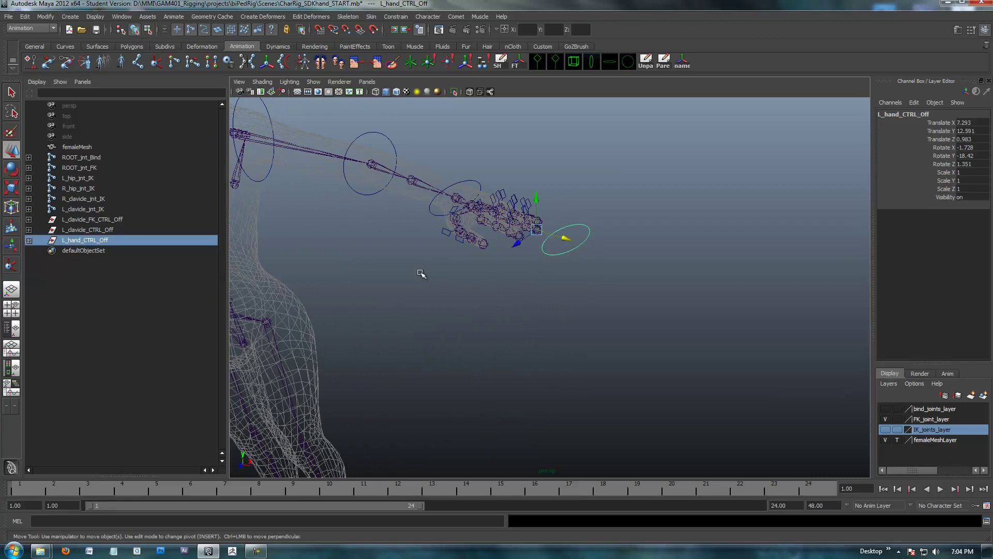
{"action": "middle_click_drag", "start_coordinate": [454, 304], "coordinate": [500, 311], "text": "alt"}
{"action": "left_click_drag", "start_coordinate": [501, 311], "coordinate": [512, 297], "text": "alt"}
{"action": "left_click", "coordinate": [29, 241]}
{"action": "middle_click_drag", "start_coordinate": [422, 383], "coordinate": [428, 360], "text": "alt"}
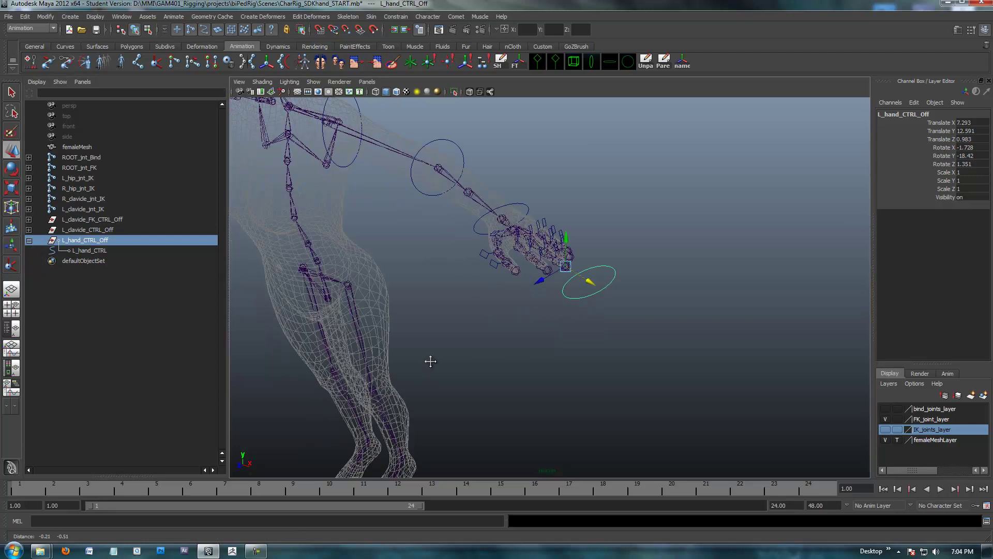
{"action": "left_click", "coordinate": [92, 251]}
{"action": "left_click_drag", "start_coordinate": [598, 381], "coordinate": [523, 346], "text": "alt"}
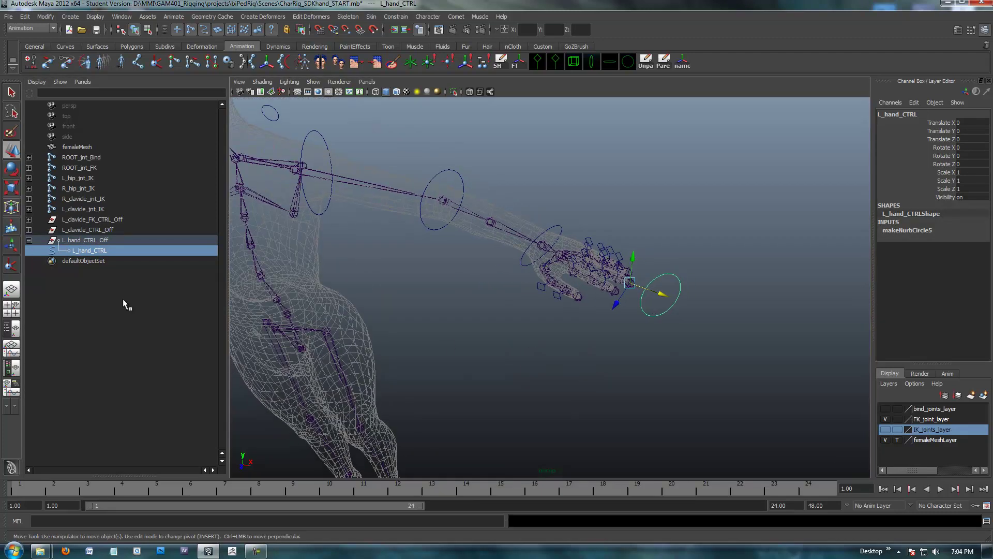
{"action": "left_click", "coordinate": [86, 240]}
Step: Select the circle's CVs and move them along X past the left fingertips
{"action": "left_click", "coordinate": [148, 30]}
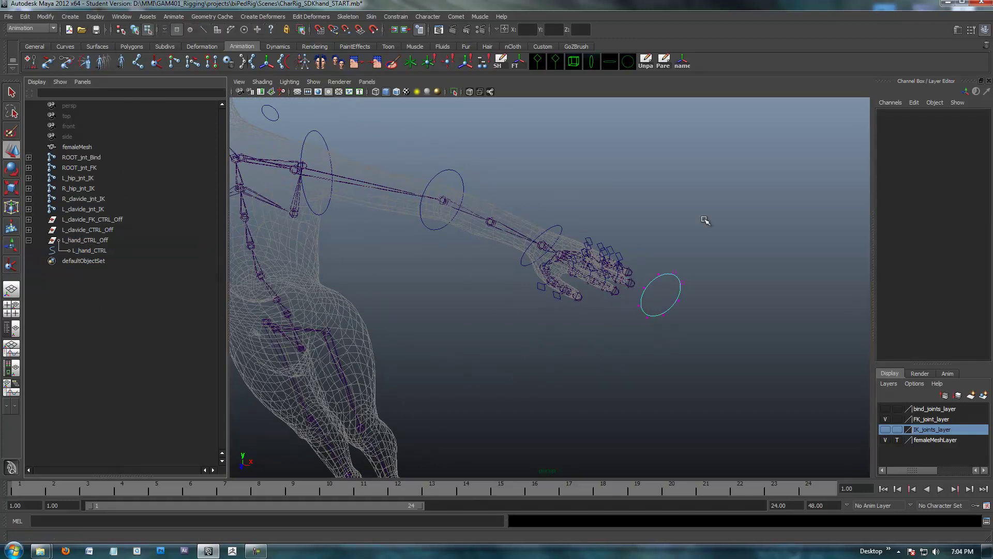
{"action": "left_click_drag", "start_coordinate": [639, 244], "coordinate": [711, 354]}
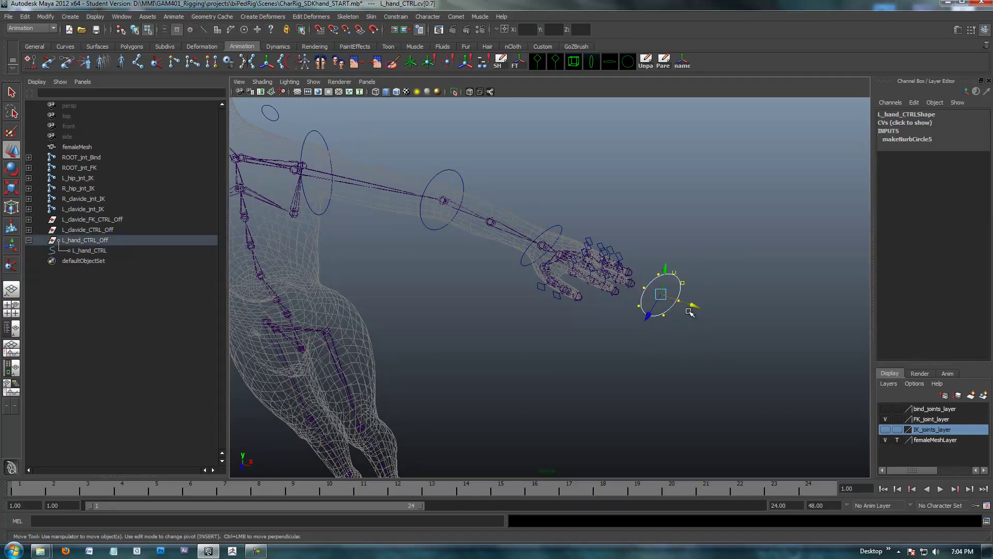
{"action": "left_click_drag", "start_coordinate": [695, 310], "coordinate": [706, 312]}
{"action": "left_click", "coordinate": [100, 252]}
{"action": "middle_click_drag", "start_coordinate": [765, 417], "coordinate": [634, 364], "text": "alt"}
{"action": "left_click", "coordinate": [676, 337]}
Step: Lock and hide Translate X through Scale Z on L_hand_CTRL, leaving Visibility
{"action": "left_click_drag", "start_coordinate": [676, 336], "coordinate": [660, 293], "text": "alt"}
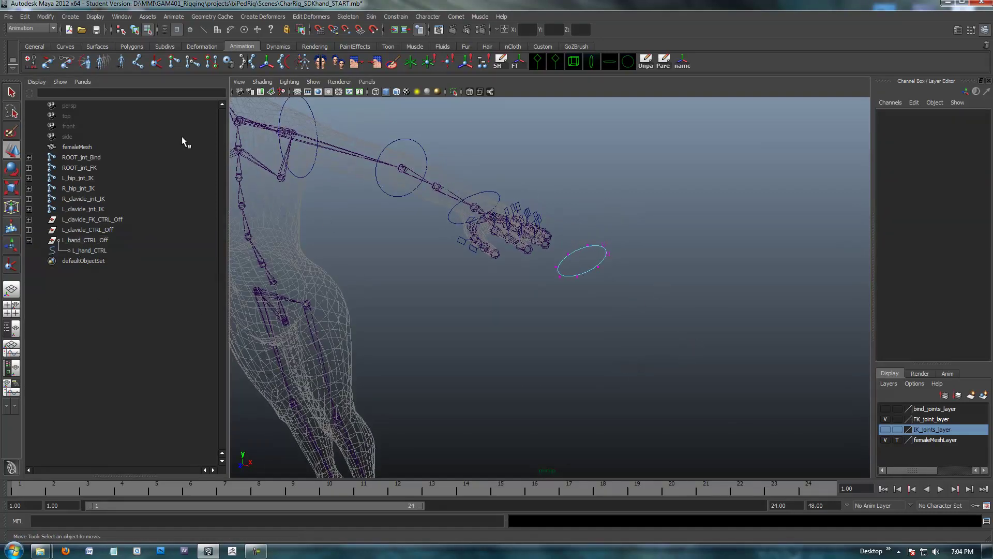
{"action": "left_click", "coordinate": [89, 250]}
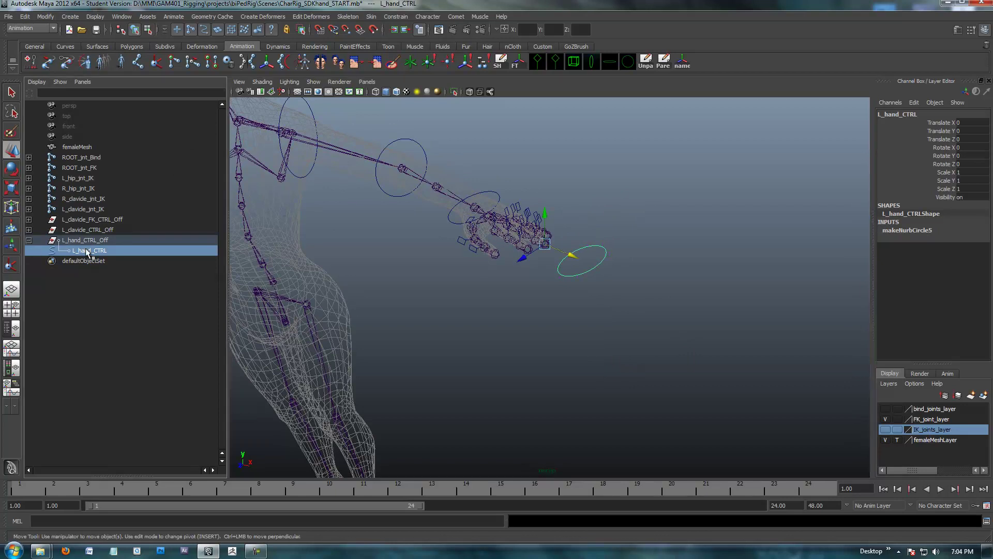
{"action": "left_click_drag", "start_coordinate": [743, 328], "coordinate": [766, 310], "text": "alt"}
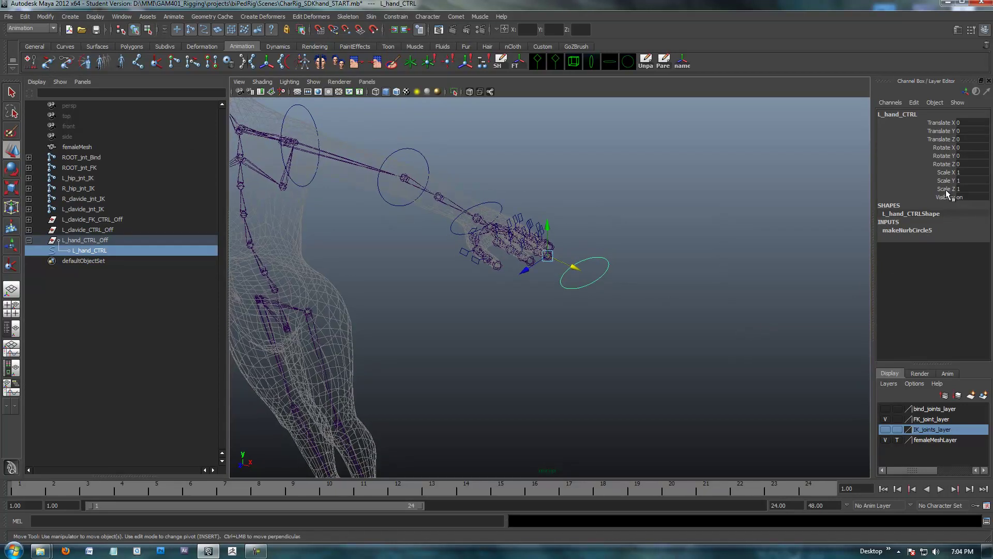
{"action": "left_click_drag", "start_coordinate": [946, 189], "coordinate": [931, 124]}
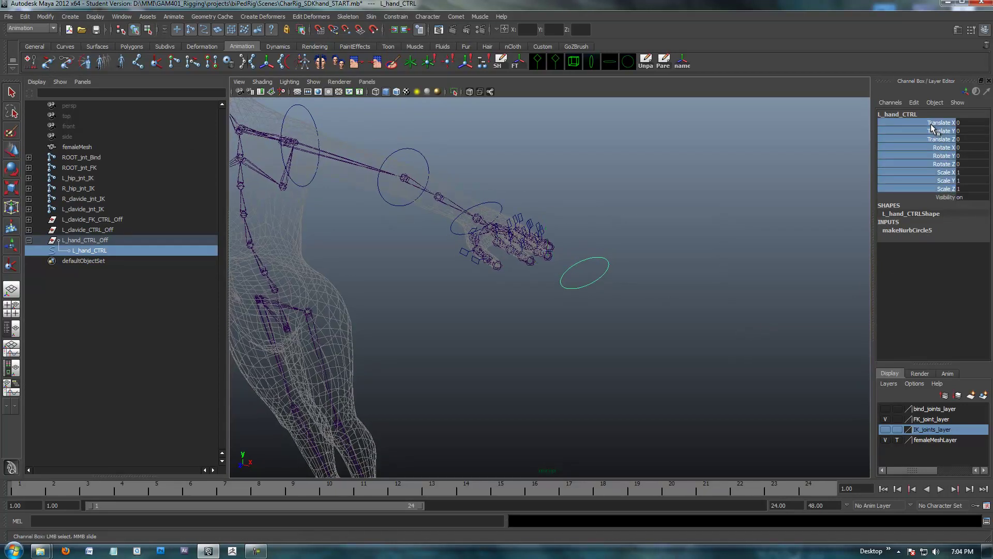
{"action": "right_click_drag", "start_coordinate": [921, 165], "coordinate": [927, 393]}
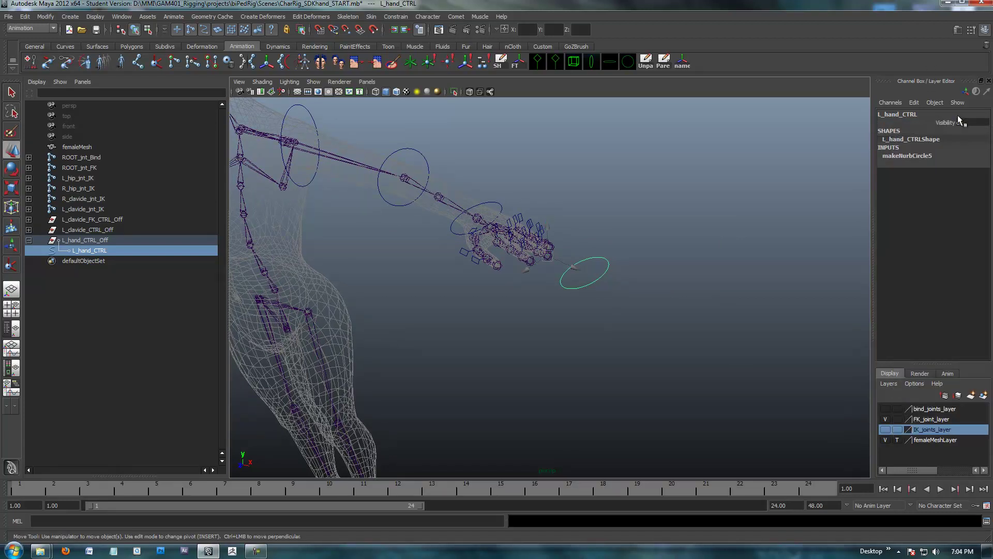
{"action": "scroll", "coordinate": [656, 257], "scroll_direction": "up", "scroll_amount": 5}
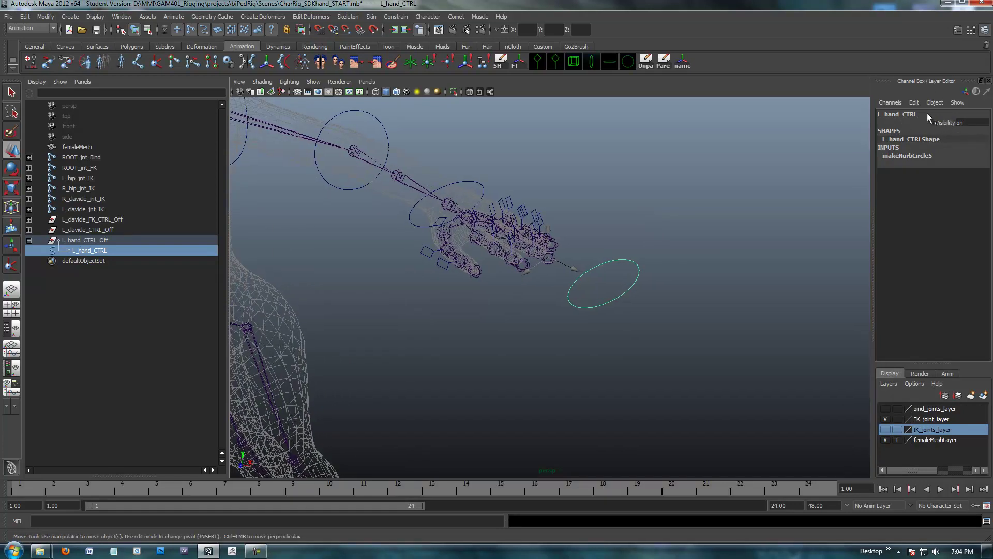
{"action": "left_click_drag", "start_coordinate": [683, 239], "coordinate": [631, 240], "text": "alt"}
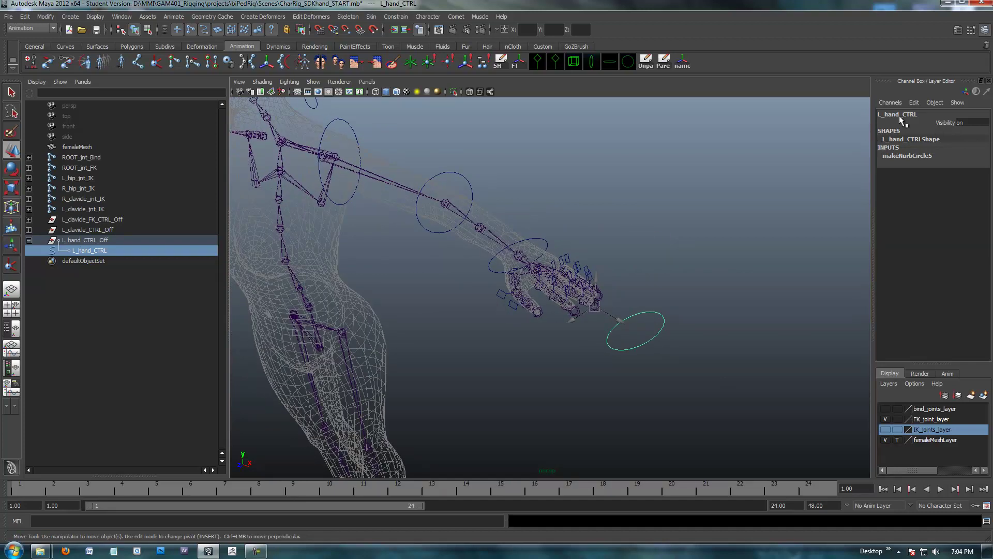
{"action": "left_click_drag", "start_coordinate": [645, 281], "coordinate": [616, 282], "text": "alt"}
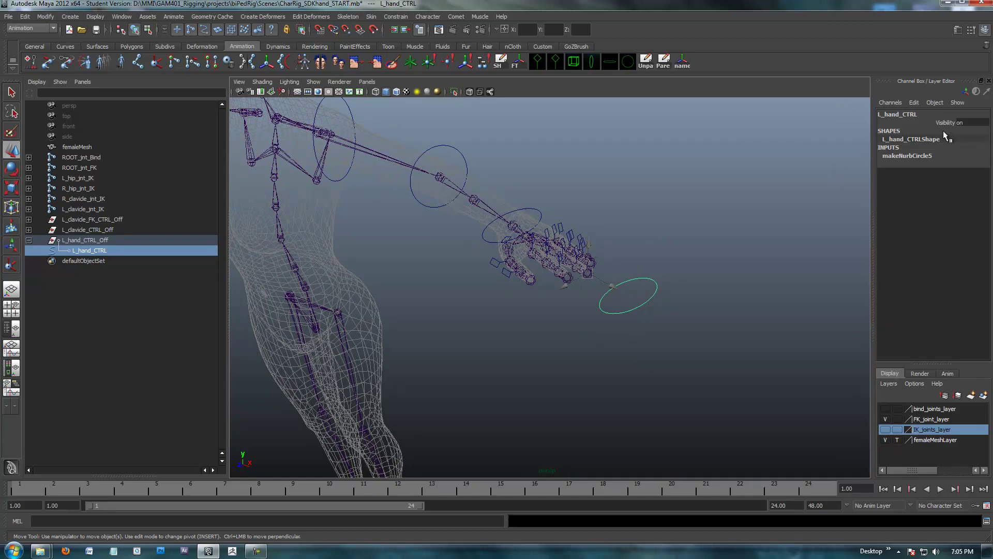
Step: Open Add Attribute for L_hand_CTRL and enter the long name thumbCurl
{"action": "left_click", "coordinate": [914, 102]}
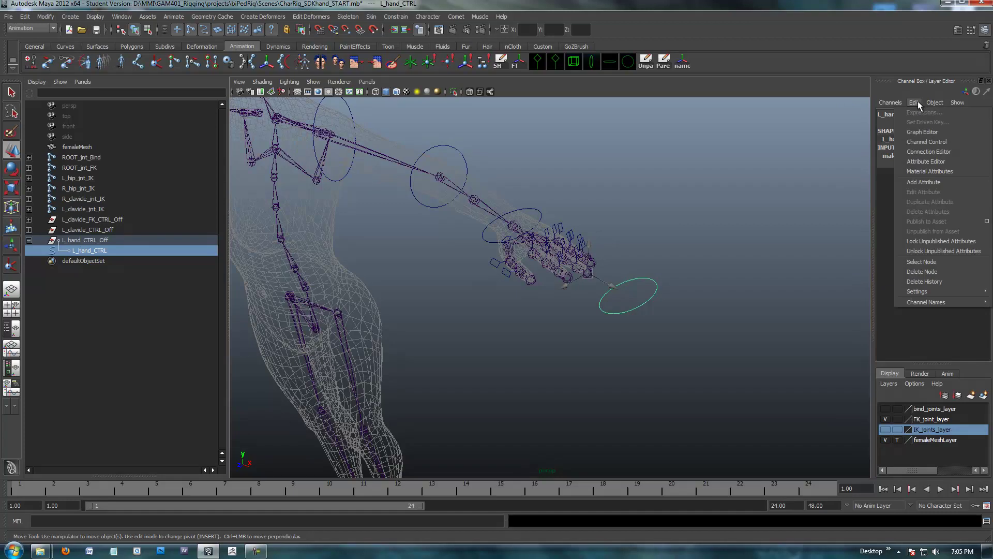
{"action": "left_click", "coordinate": [925, 182]}
{"action": "left_click_drag", "start_coordinate": [390, 140], "coordinate": [375, 126]}
{"action": "left_click", "coordinate": [352, 188]}
{"action": "left_click_drag", "start_coordinate": [575, 321], "coordinate": [615, 307], "text": "alt"}
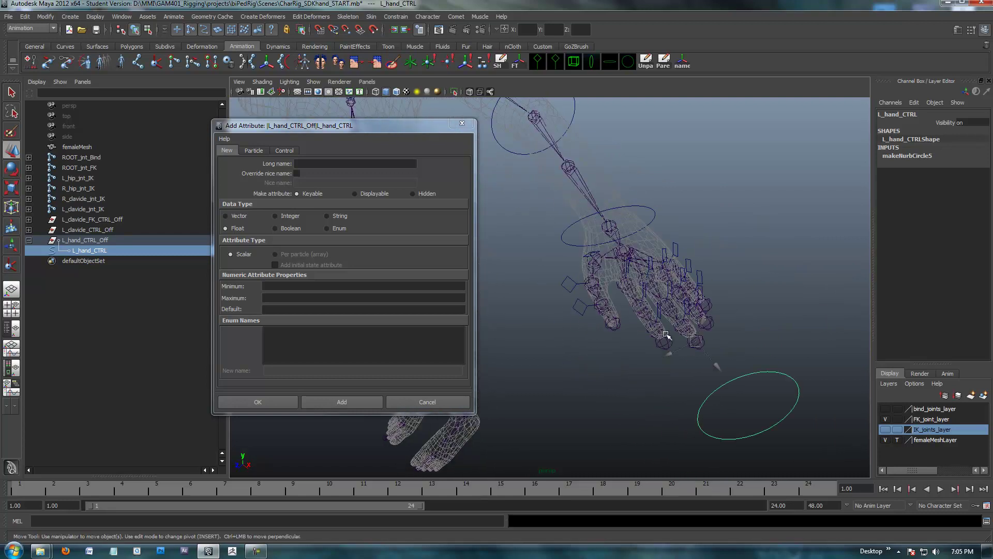
{"action": "left_click_drag", "start_coordinate": [552, 393], "coordinate": [600, 325], "text": "alt"}
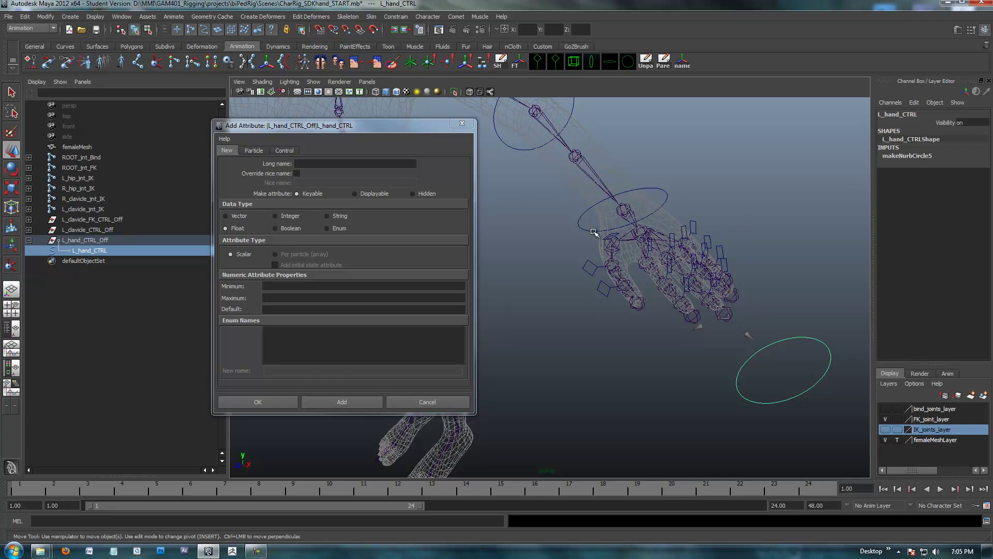
{"action": "left_click", "coordinate": [312, 164]}
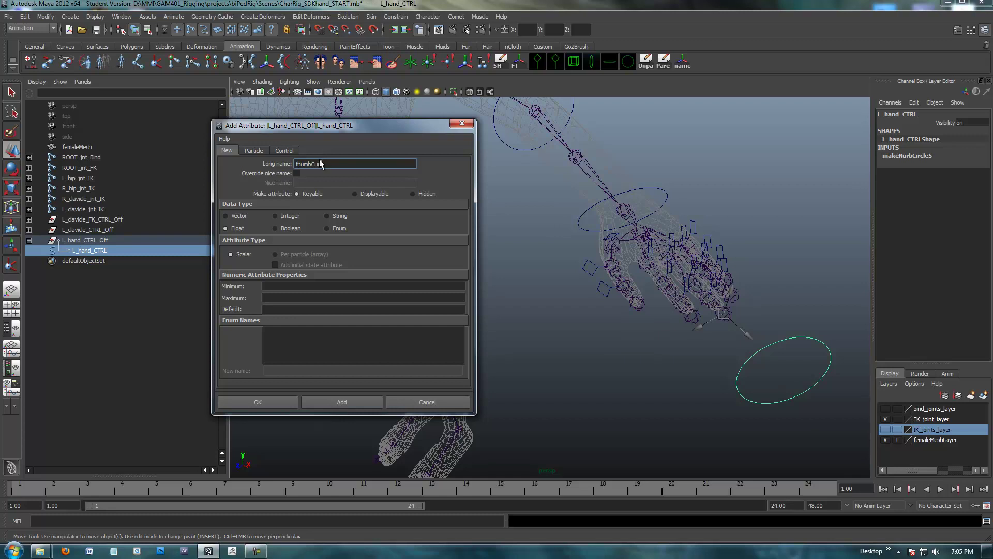
{"action": "left_click_drag", "start_coordinate": [335, 130], "coordinate": [351, 134]}
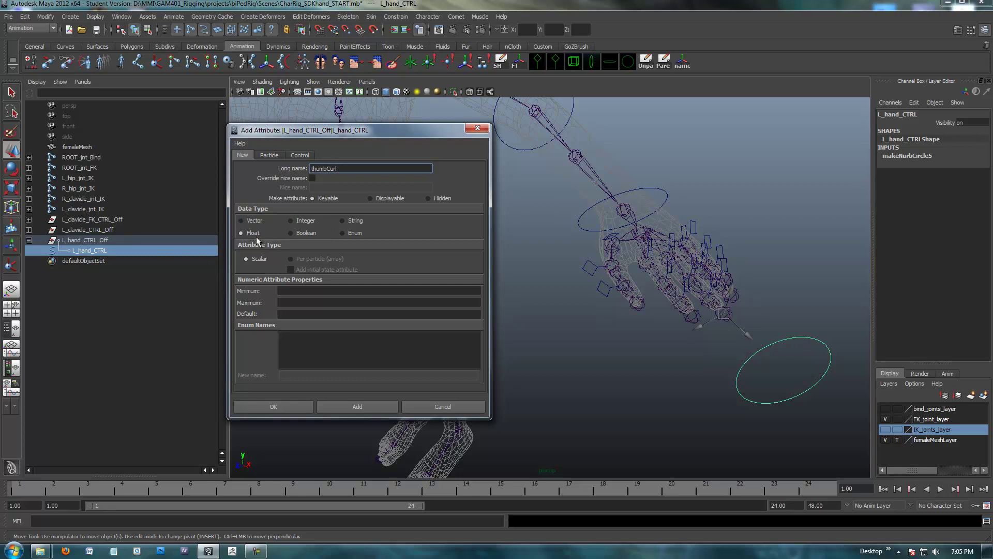
{"action": "left_click_drag", "start_coordinate": [283, 138], "coordinate": [280, 144]}
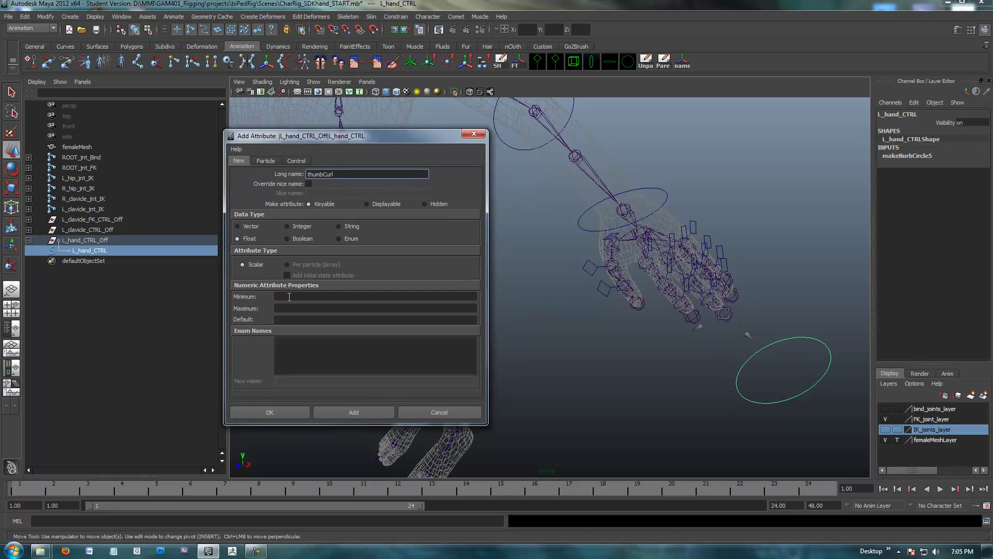
Step: Make it a Float with minimum -10, maximum 10, default 0, and add it
{"action": "left_click", "coordinate": [287, 238]}
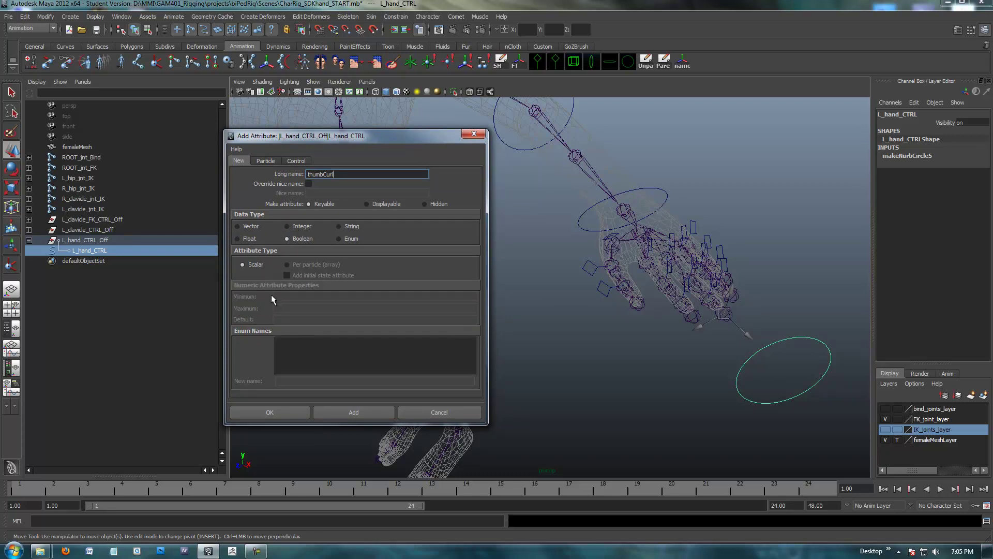
{"action": "left_click", "coordinate": [253, 238]}
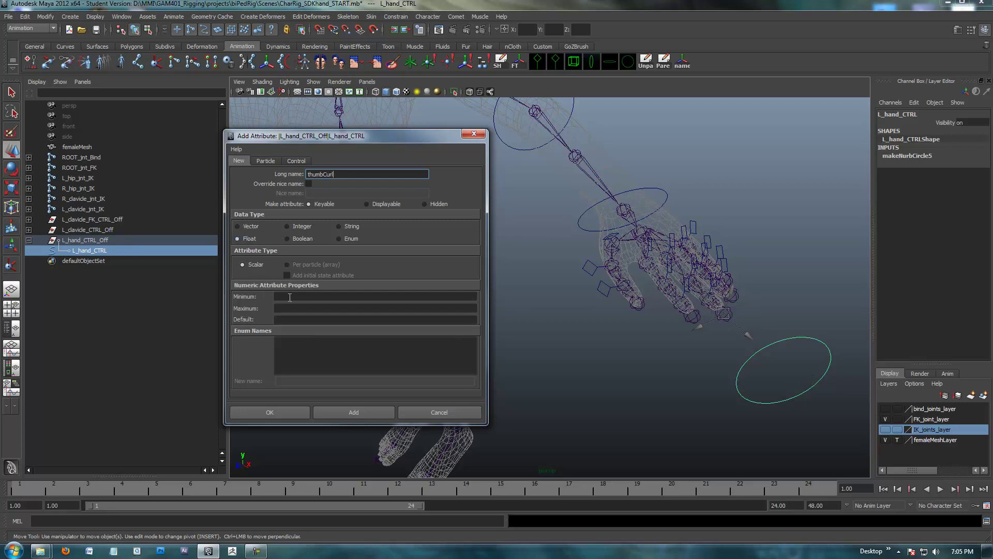
{"action": "left_click_drag", "start_coordinate": [319, 139], "coordinate": [329, 142]}
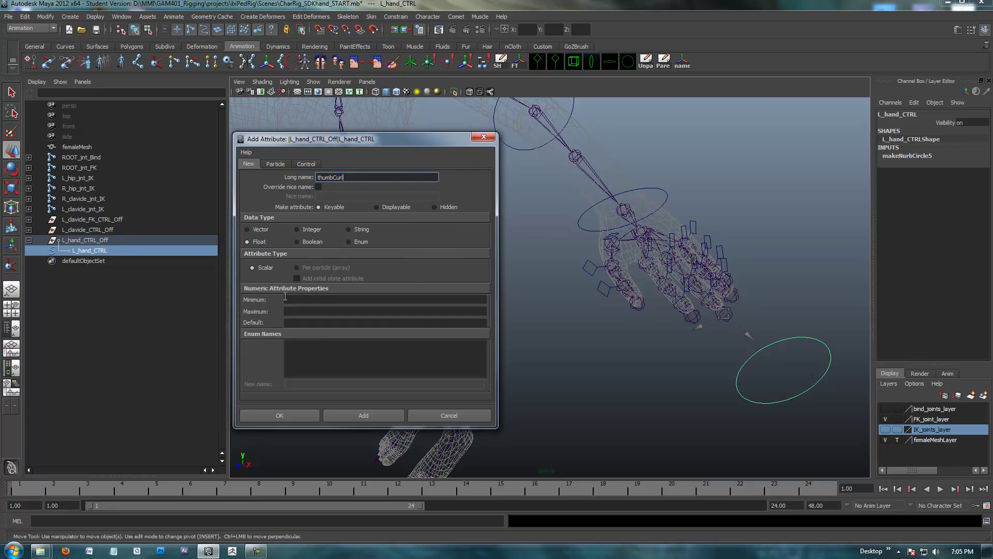
{"action": "left_click", "coordinate": [297, 300]}
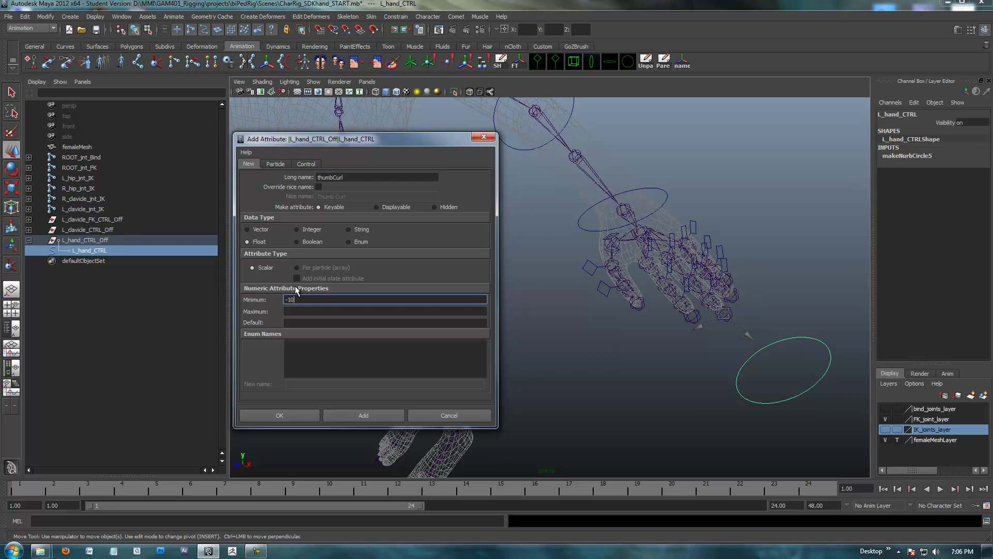
{"action": "key", "text": "Tab"}
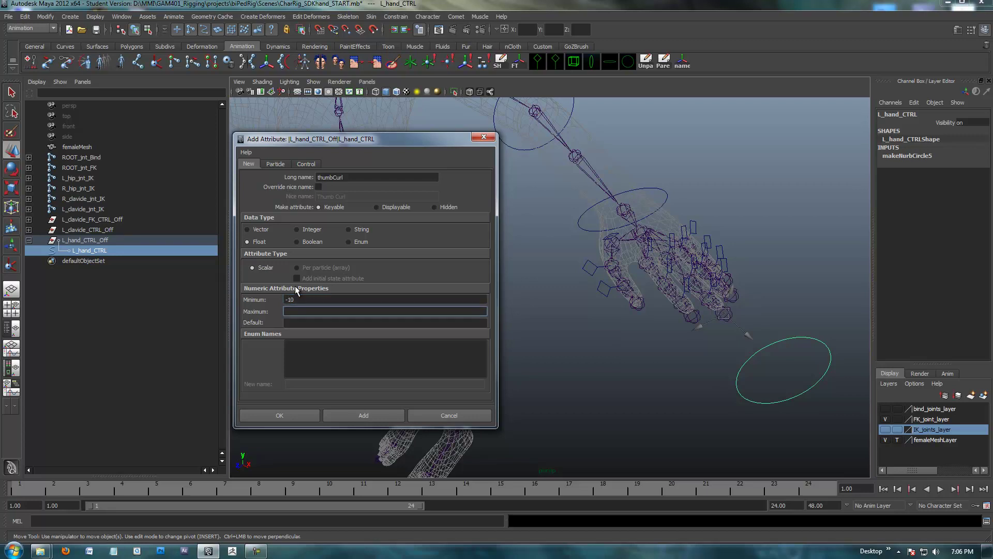
{"action": "key", "text": "Tab"}
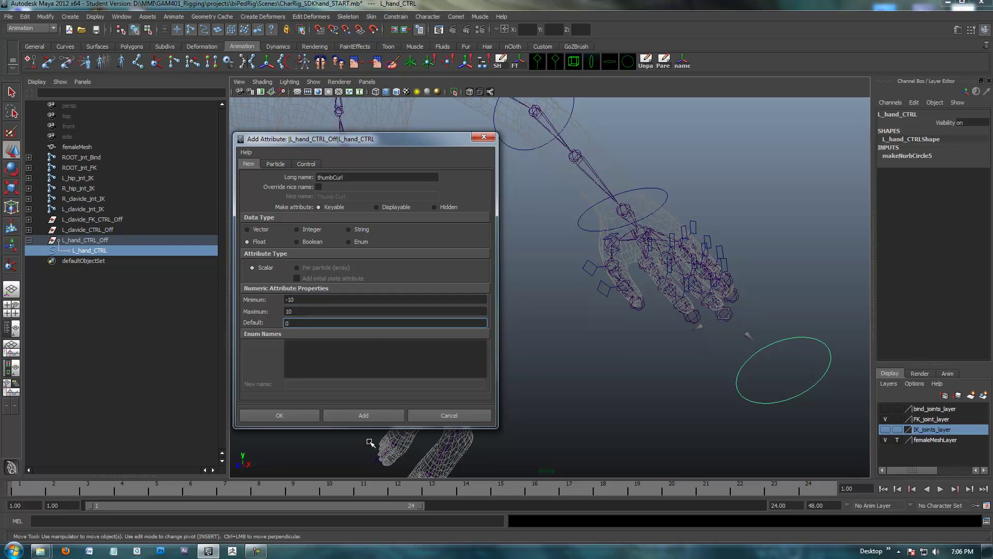
{"action": "left_click", "coordinate": [364, 416]}
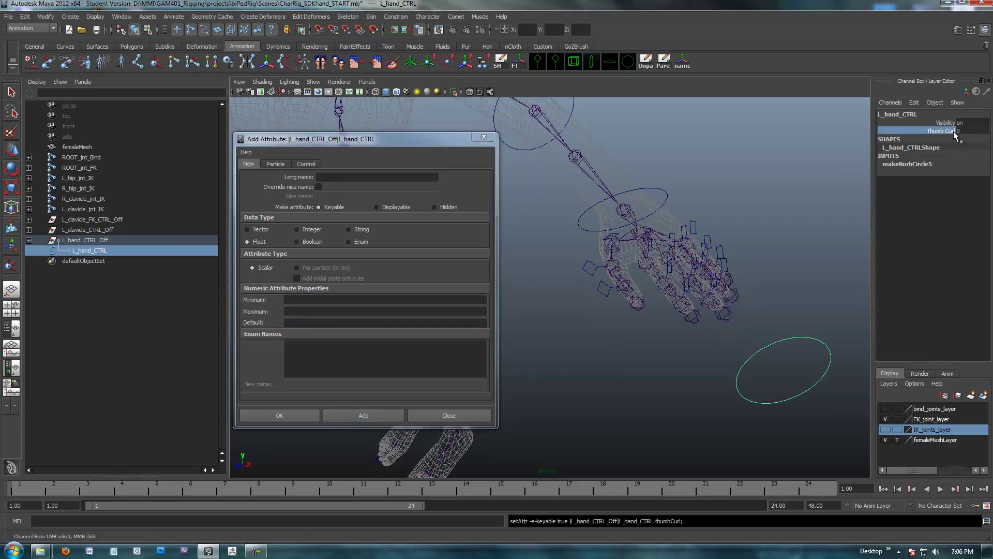
Step: Add a float attribute named indexCurl with minimum -10 and maximum 10
{"action": "left_click", "coordinate": [326, 176]}
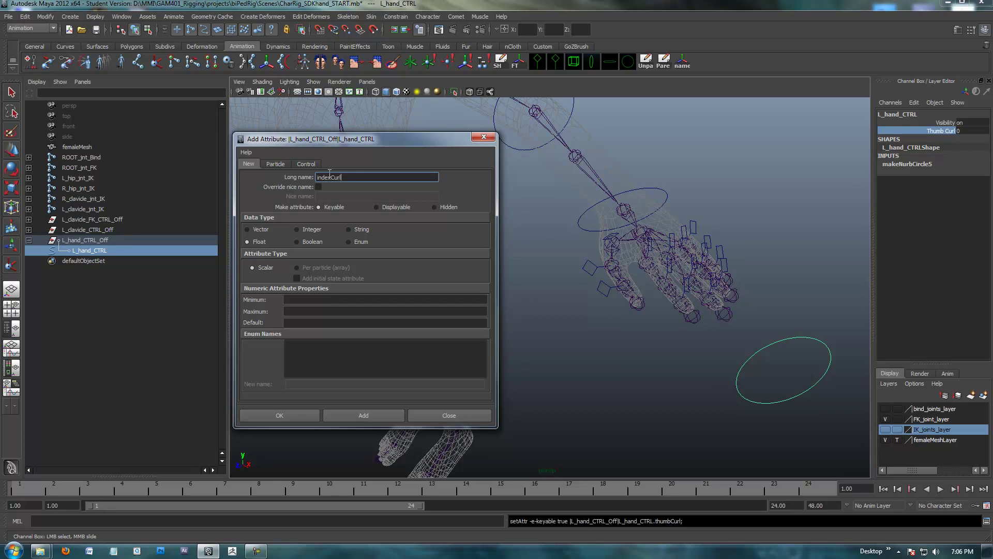
{"action": "left_click_drag", "start_coordinate": [343, 138], "coordinate": [348, 133]}
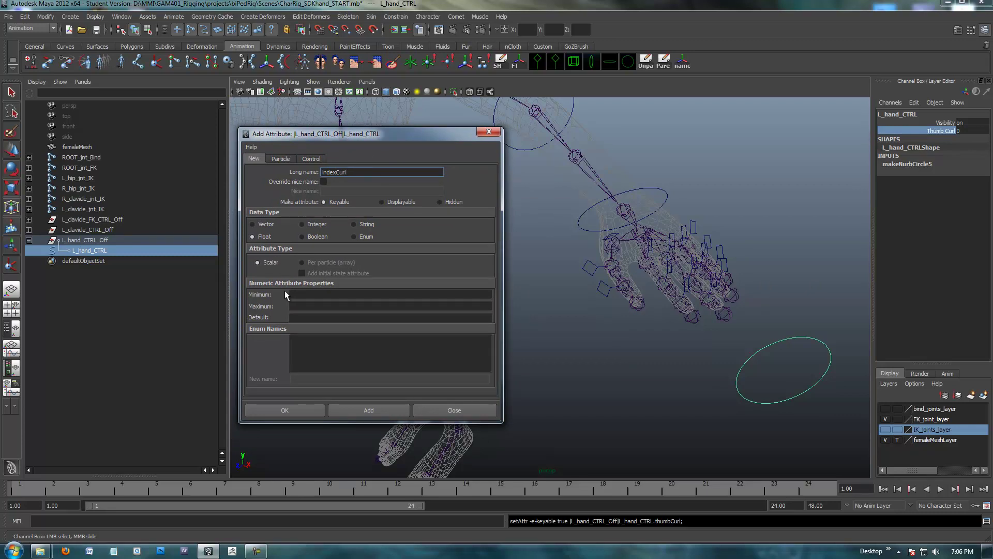
{"action": "left_click", "coordinate": [310, 293]}
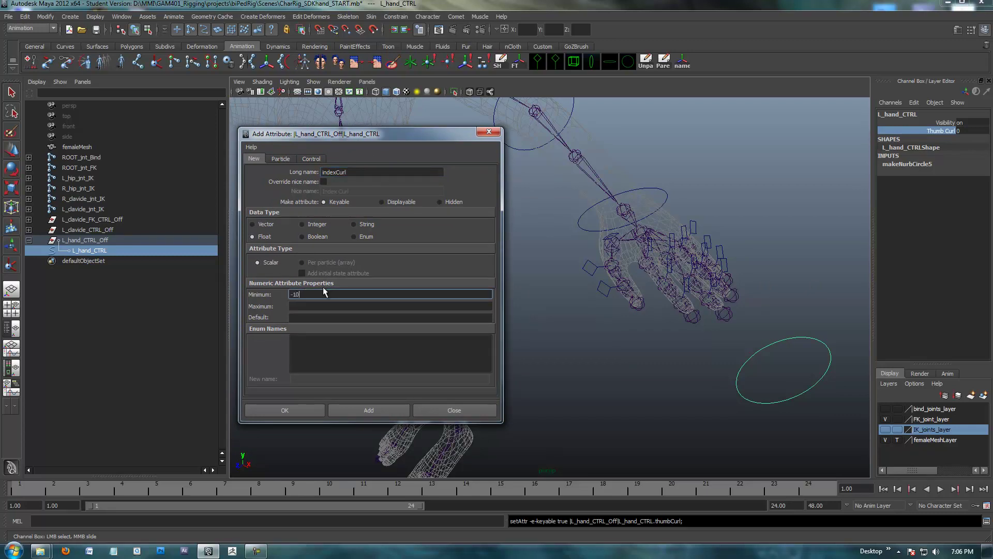
{"action": "left_click", "coordinate": [319, 306]}
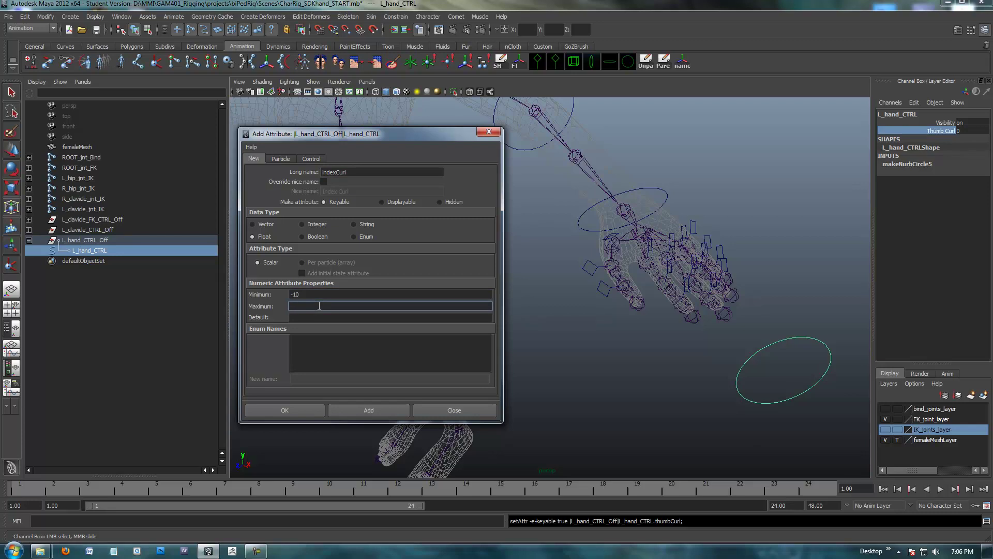
{"action": "left_click", "coordinate": [314, 317]}
{"action": "left_click", "coordinate": [365, 412]}
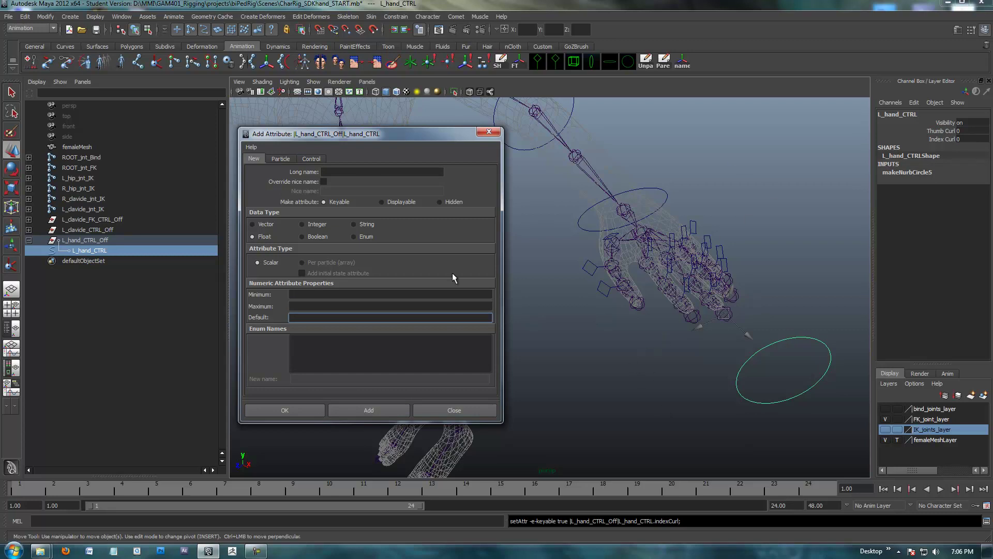
Step: Add a float attribute named point with minimum 0, maximum 10, default 0
{"action": "left_click", "coordinate": [339, 171]}
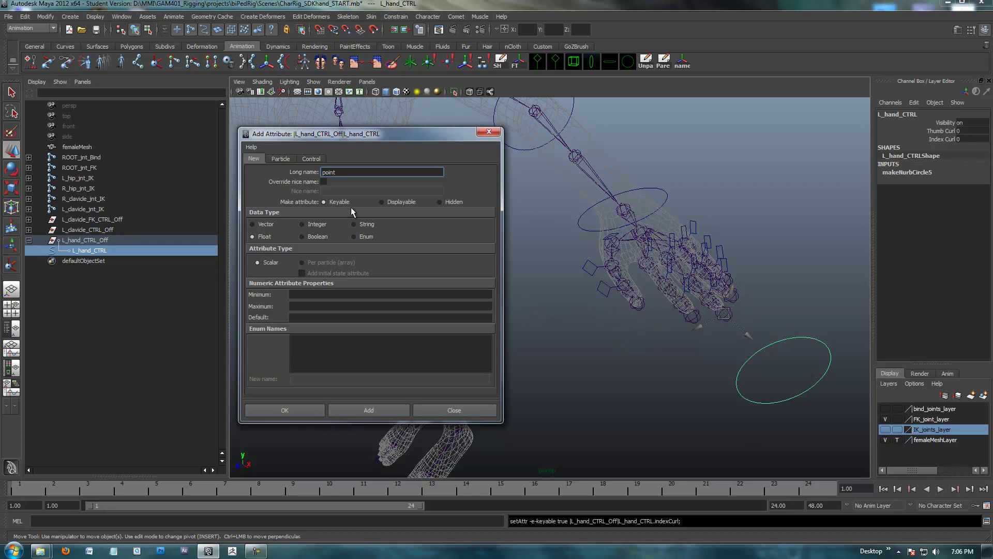
{"action": "left_click", "coordinate": [304, 295]}
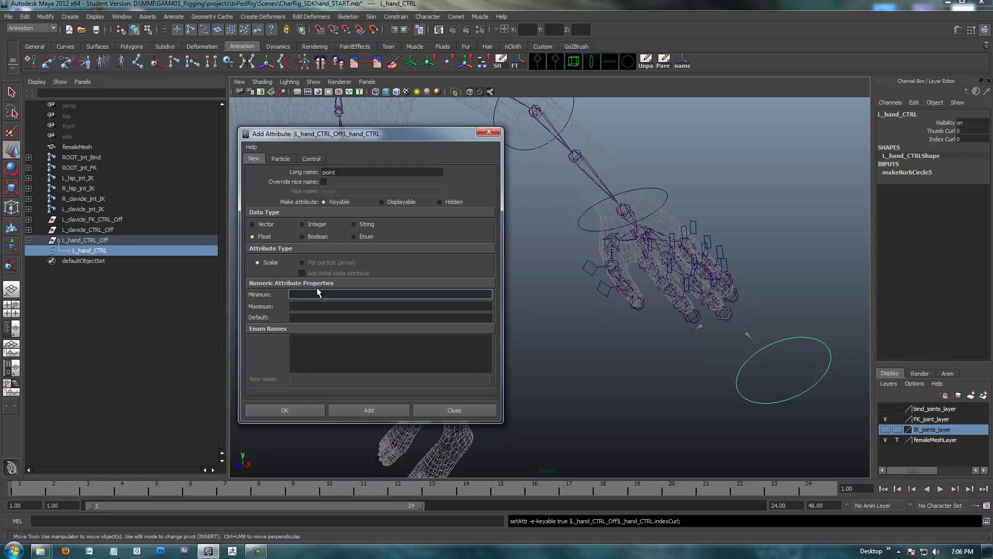
{"action": "left_click", "coordinate": [311, 305]}
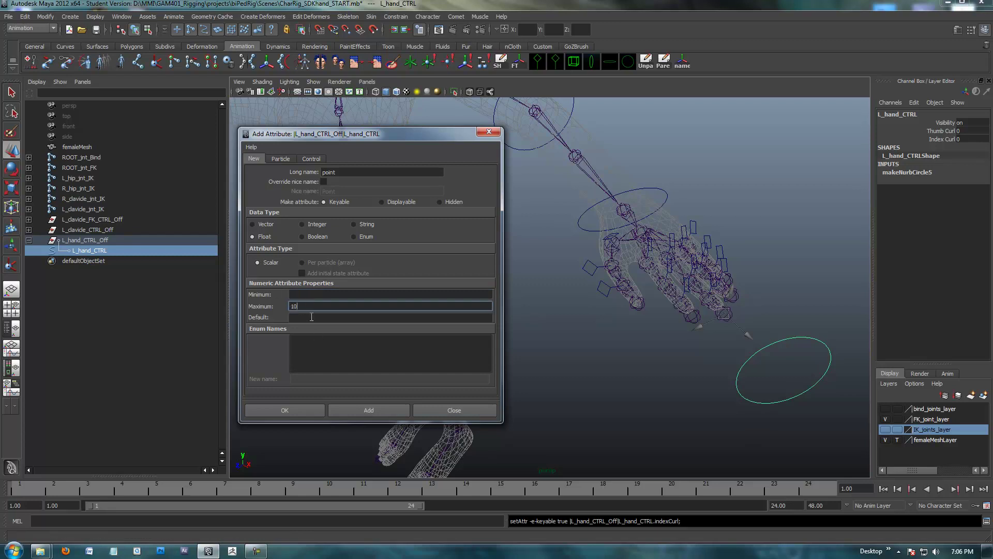
{"action": "left_click", "coordinate": [319, 318]}
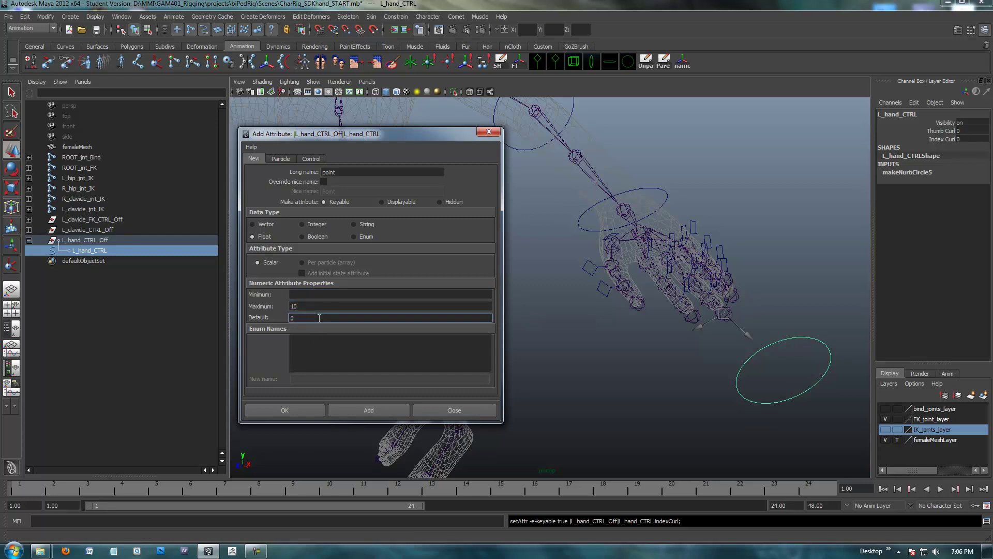
{"action": "left_click", "coordinate": [303, 294]}
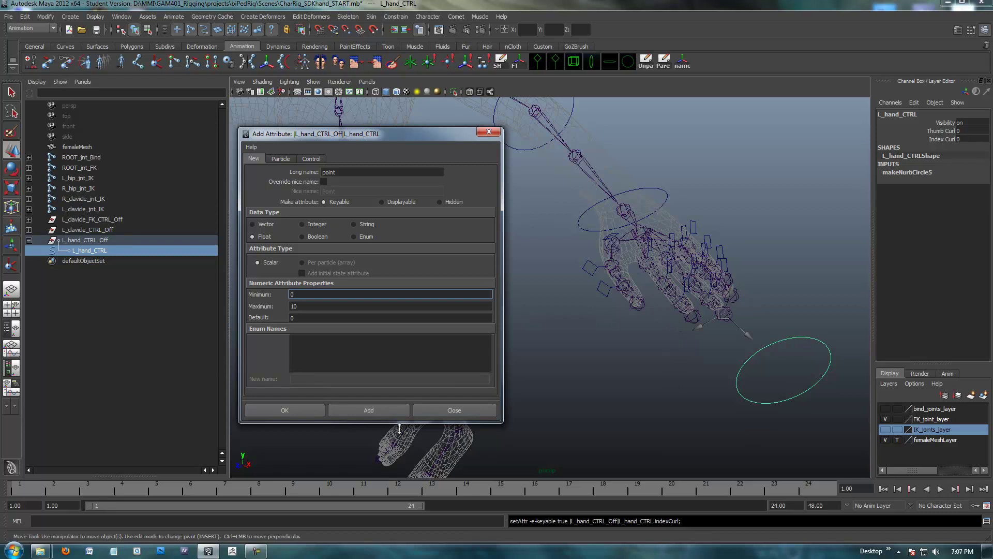
{"action": "left_click", "coordinate": [368, 410]}
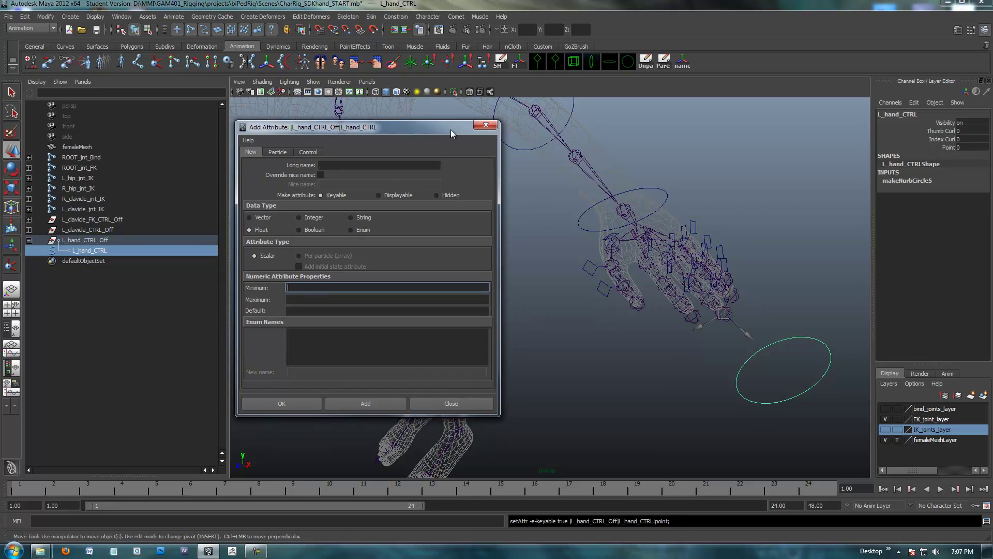
Step: Close the Add Attribute window and tumble and pan the view to frame the legs and hand
{"action": "left_click", "coordinate": [489, 131]}
{"action": "left_click_drag", "start_coordinate": [512, 217], "coordinate": [906, 151], "text": "alt"}
{"action": "left_click_drag", "start_coordinate": [650, 257], "coordinate": [562, 315], "text": "alt"}
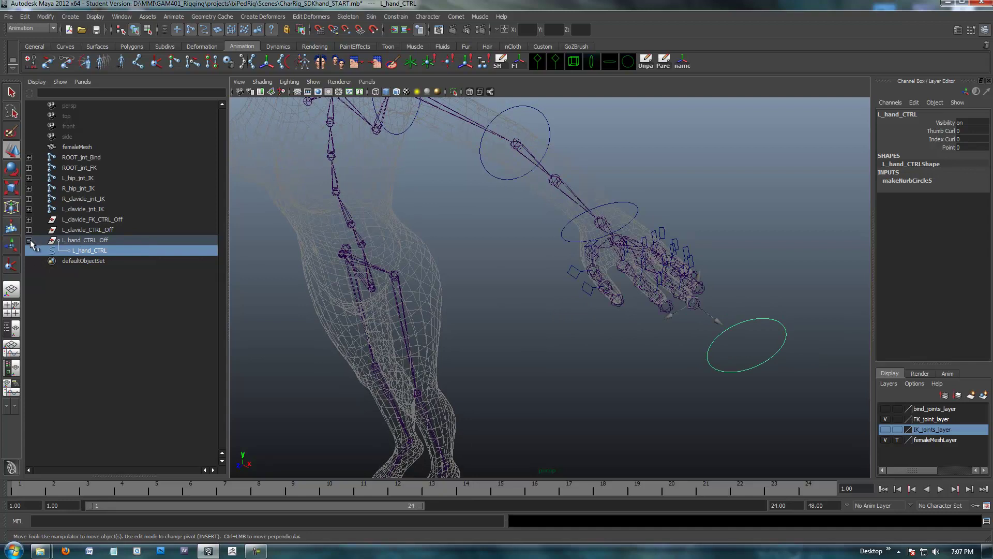
{"action": "middle_click_drag", "start_coordinate": [610, 333], "coordinate": [460, 266], "text": "alt"}
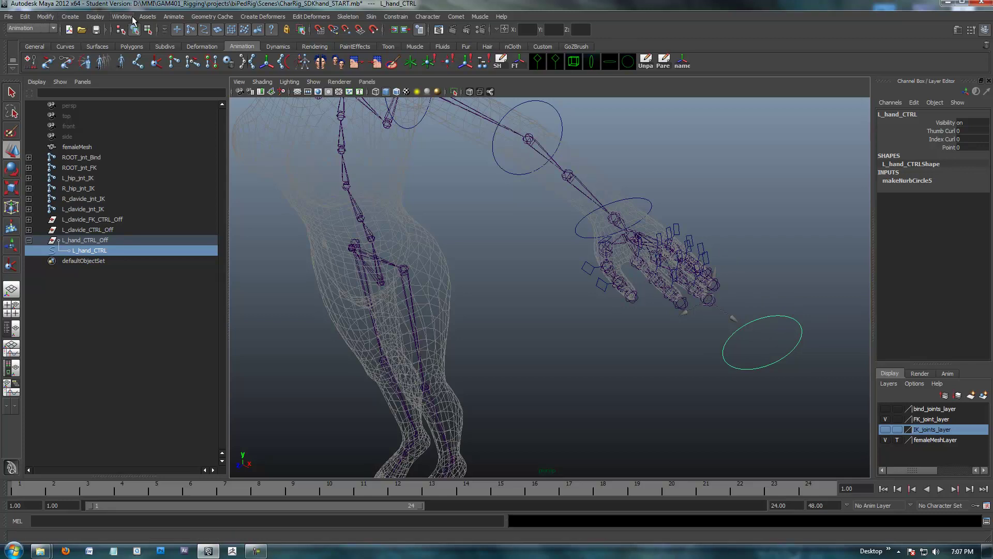
Step: Open Animate > Set Driven Key > Set, move the dialog aside, and select the L_hand_CTRL wrist circle
{"action": "left_click", "coordinate": [172, 18]}
{"action": "mouse_move", "coordinate": [200, 61]}
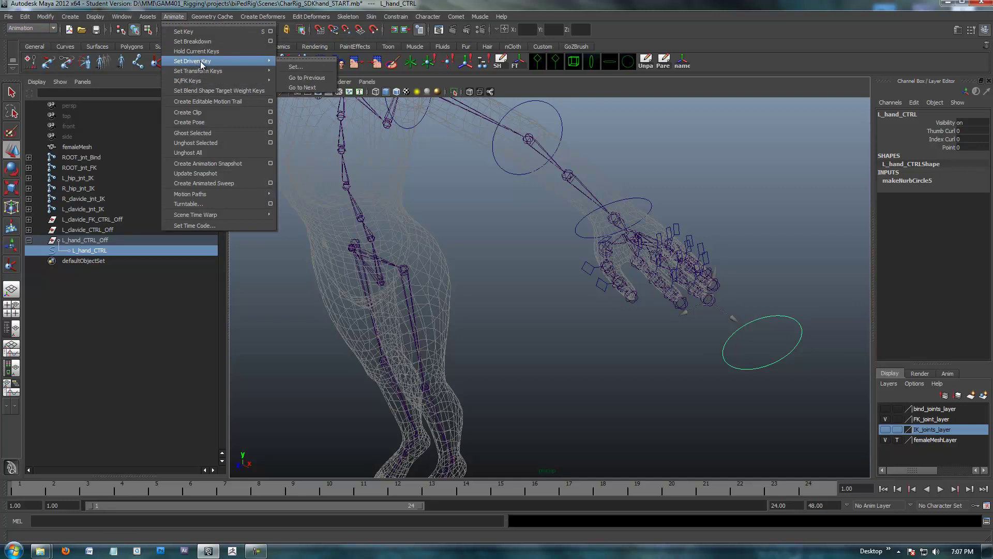
{"action": "left_click", "coordinate": [293, 67]}
{"action": "left_click_drag", "start_coordinate": [477, 133], "coordinate": [359, 138]}
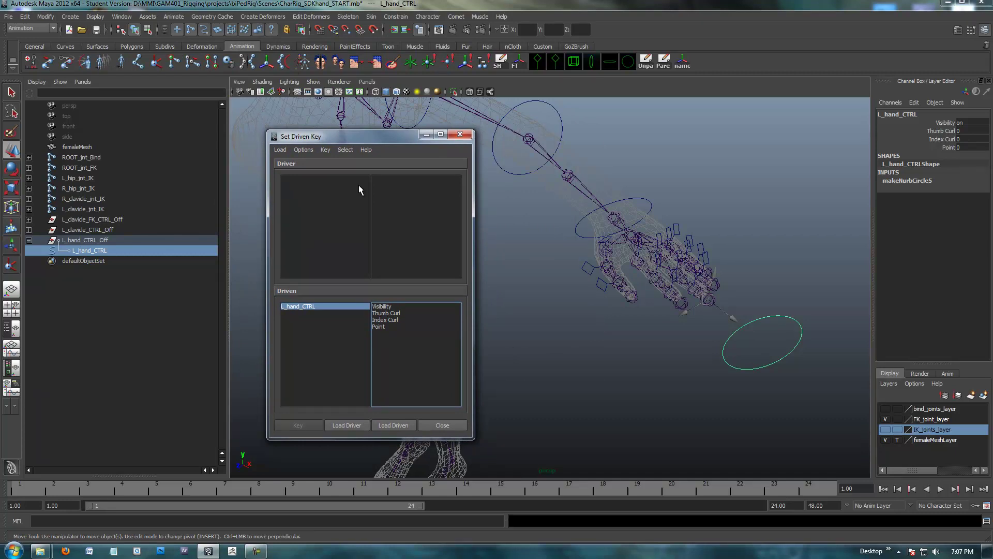
{"action": "left_click_drag", "start_coordinate": [624, 343], "coordinate": [582, 346], "text": "alt"}
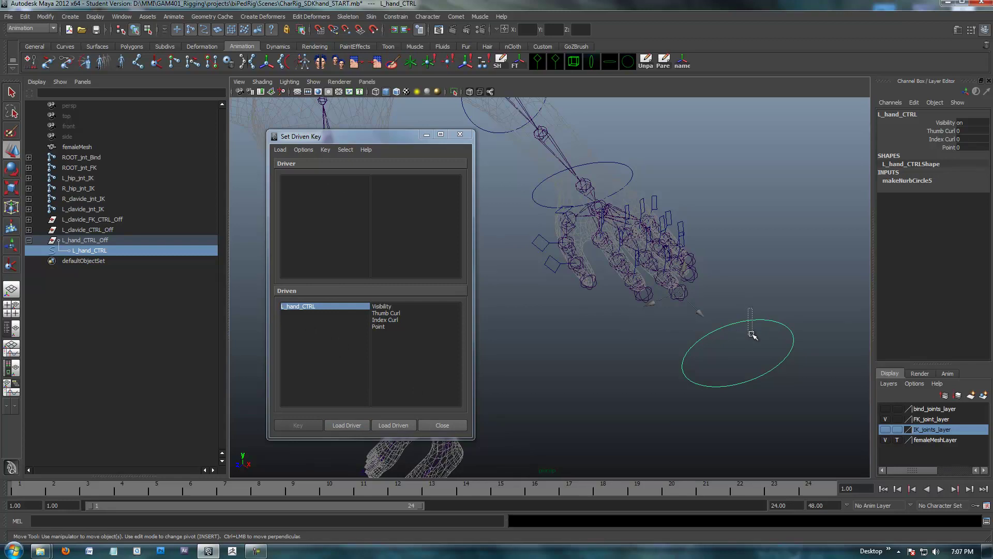
{"action": "left_click_drag", "start_coordinate": [752, 299], "coordinate": [771, 341]}
Step: Load L_hand_CTRL as the driver and try its Index Curl attribute in the Driver list
{"action": "left_click", "coordinate": [346, 425]}
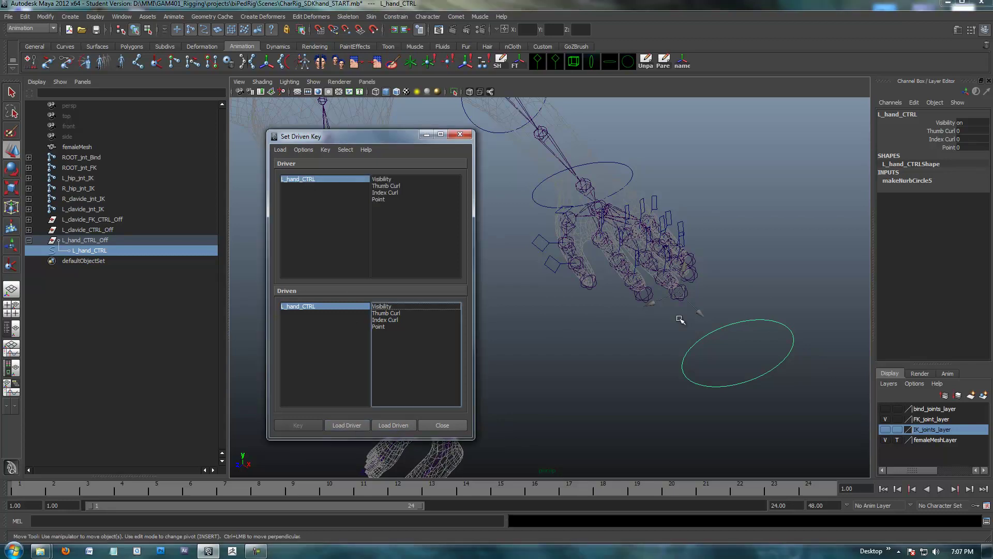
{"action": "left_click", "coordinate": [766, 325]}
{"action": "left_click", "coordinate": [393, 186]}
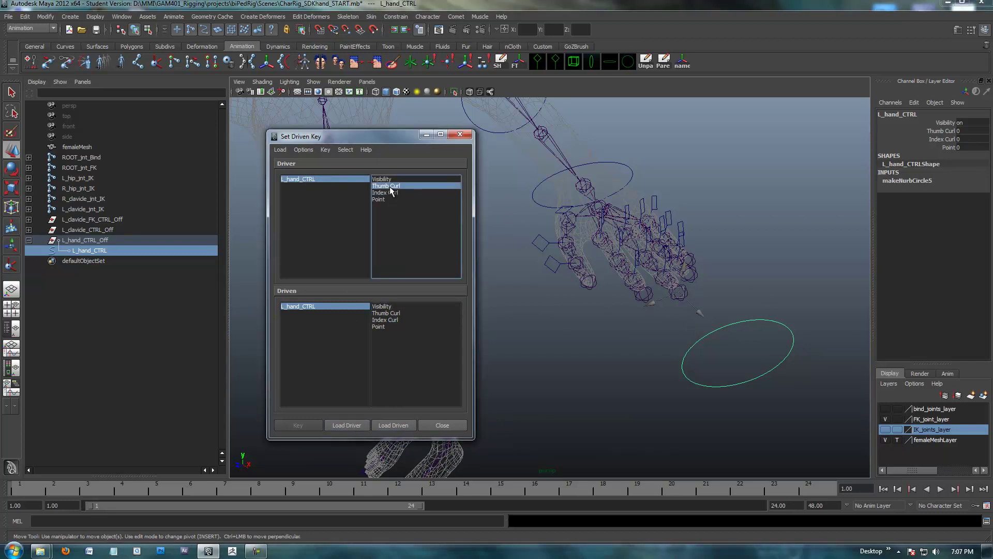
{"action": "left_click", "coordinate": [390, 192]}
{"action": "left_click", "coordinate": [339, 184]}
Step: Select the index finger's tip control and zoom out so the whole arm lies horizontal
{"action": "left_click_drag", "start_coordinate": [626, 334], "coordinate": [647, 284], "text": "alt"}
{"action": "left_click", "coordinate": [528, 140]}
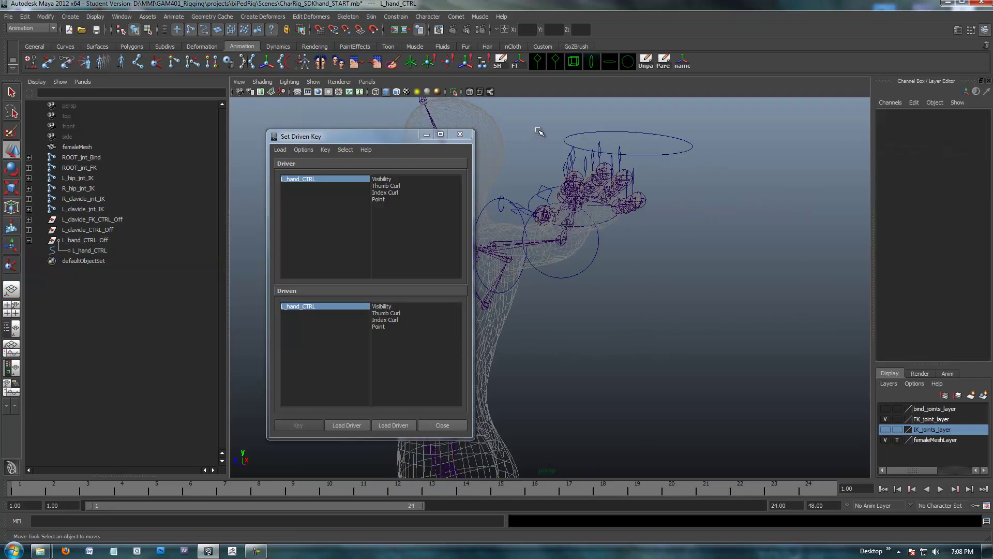
{"action": "left_click", "coordinate": [572, 171]}
{"action": "left_click_drag", "start_coordinate": [572, 171], "coordinate": [635, 193], "text": "alt"}
{"action": "scroll", "coordinate": [572, 160], "scroll_direction": "down", "scroll_amount": 3}
{"action": "middle_click_drag", "start_coordinate": [572, 160], "coordinate": [674, 301], "text": "alt"}
{"action": "left_click_drag", "start_coordinate": [673, 302], "coordinate": [729, 222], "text": "alt"}
Step: Expand the L_clavicle_FK_CTRL_Off hierarchy in the Outliner, widen it, and move the Set Driven Key window aside
{"action": "left_click", "coordinate": [30, 220], "text": "shift"}
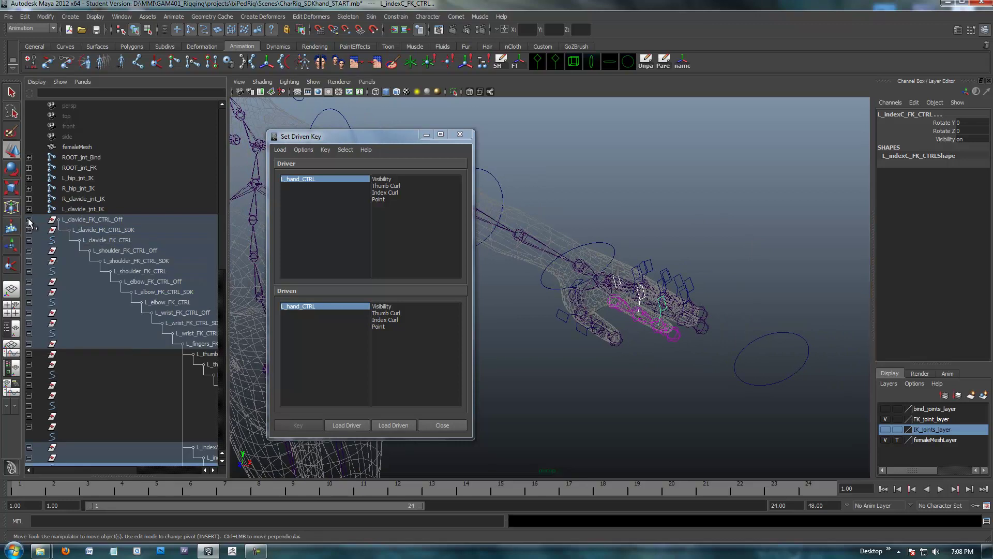
{"action": "left_click_drag", "start_coordinate": [226, 275], "coordinate": [268, 279]}
{"action": "left_click_drag", "start_coordinate": [340, 142], "coordinate": [389, 171]}
{"action": "left_click_drag", "start_coordinate": [585, 166], "coordinate": [664, 217], "text": "alt"}
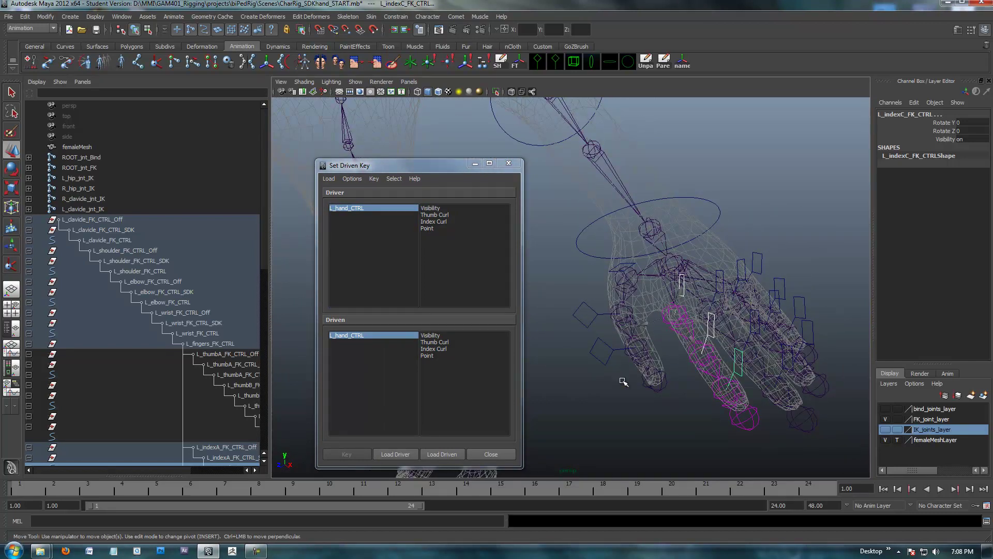
{"action": "left_click_drag", "start_coordinate": [614, 379], "coordinate": [601, 377], "text": "alt"}
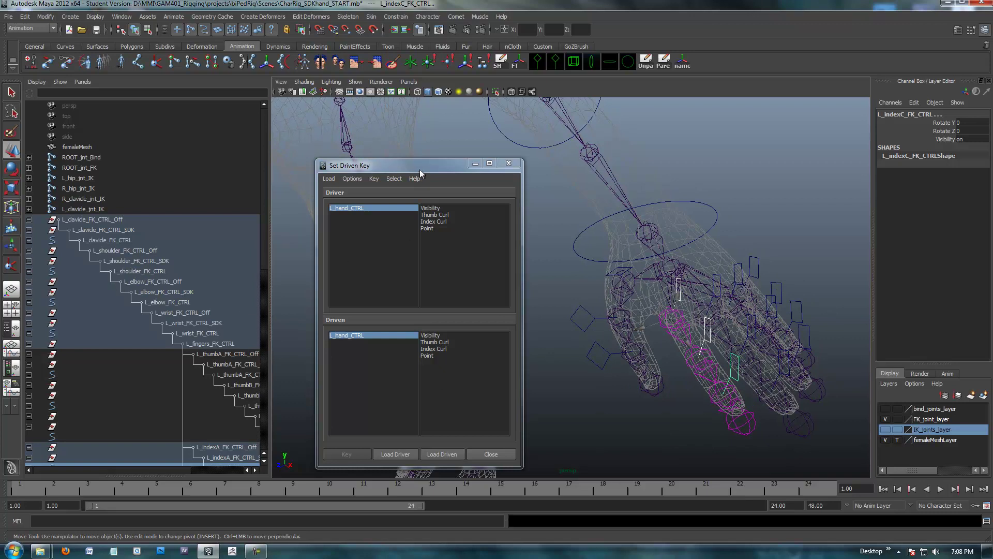
{"action": "left_click_drag", "start_coordinate": [421, 167], "coordinate": [406, 159]}
Step: Orbit around the hand rig and fine-tune the Set Driven Key window position
{"action": "left_click_drag", "start_coordinate": [639, 392], "coordinate": [643, 372], "text": "alt"}
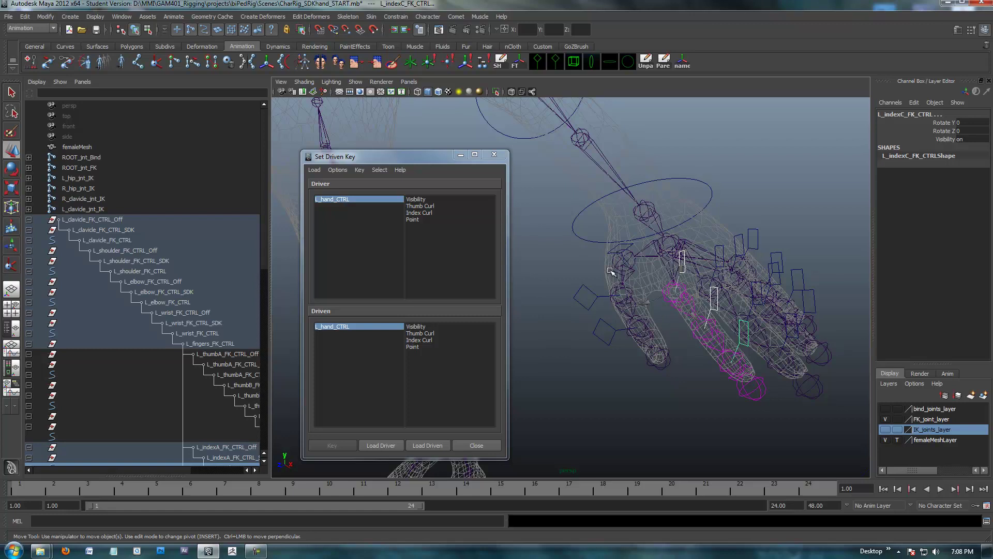
{"action": "left_click_drag", "start_coordinate": [708, 274], "coordinate": [693, 278], "text": "alt"}
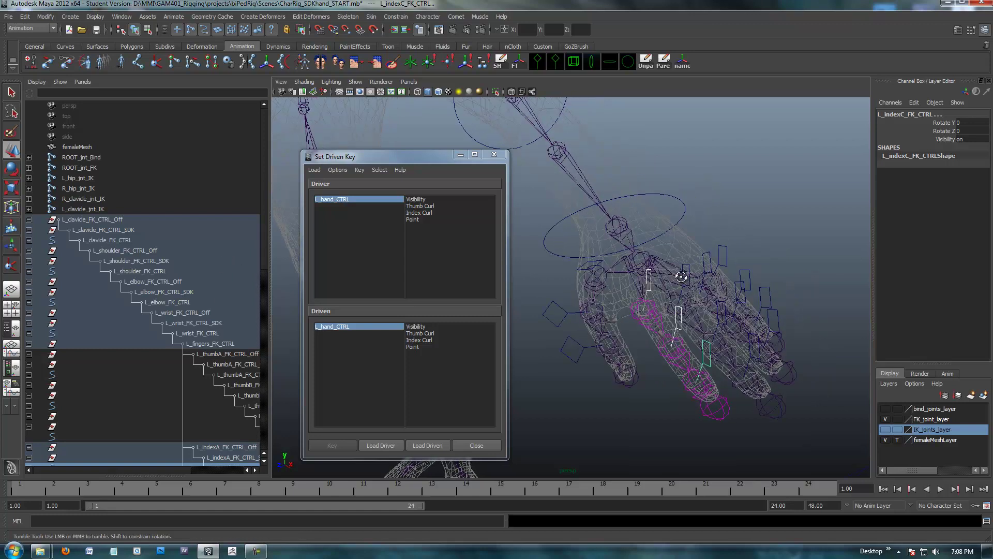
{"action": "left_click_drag", "start_coordinate": [683, 275], "coordinate": [682, 270], "text": "alt"}
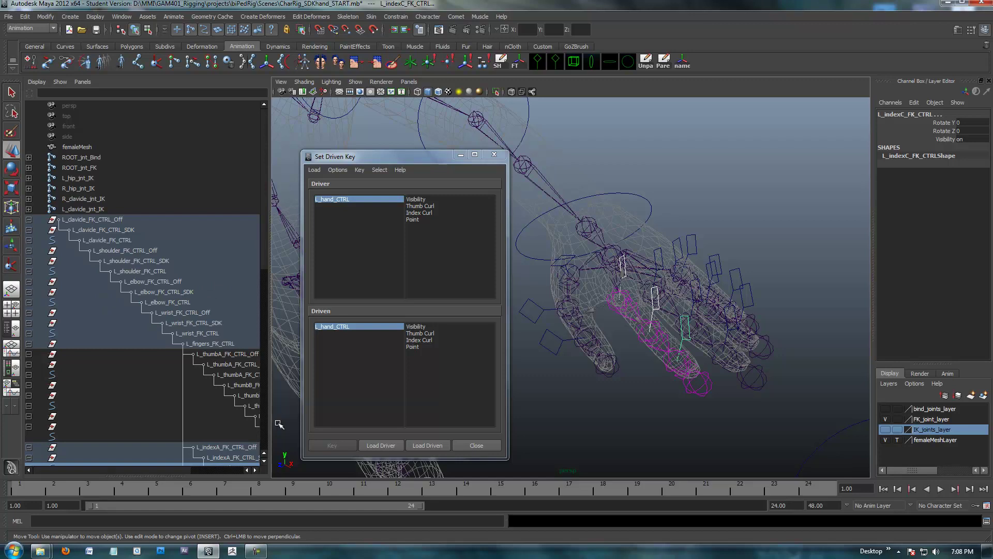
{"action": "left_click_drag", "start_coordinate": [643, 389], "coordinate": [661, 384], "text": "alt"}
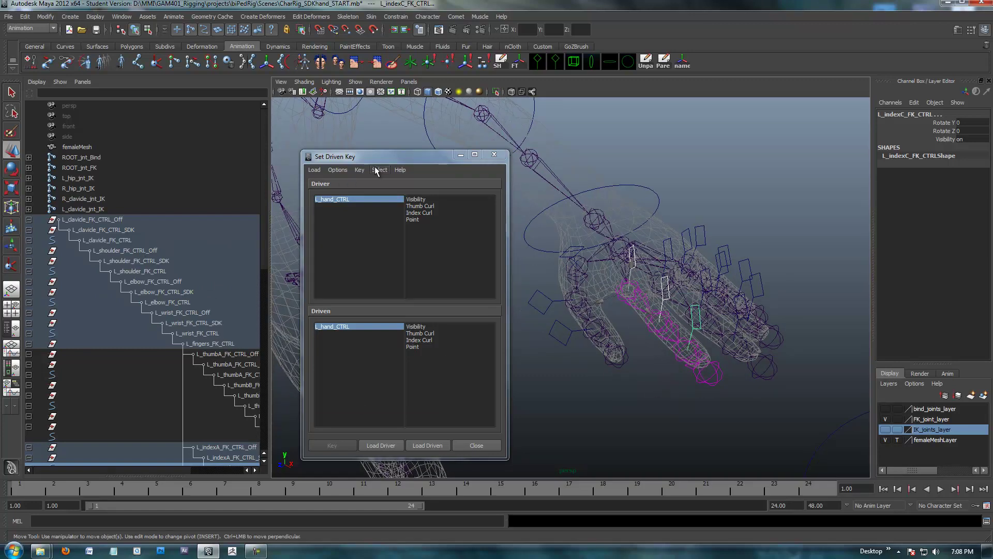
{"action": "left_click_drag", "start_coordinate": [383, 158], "coordinate": [388, 156]}
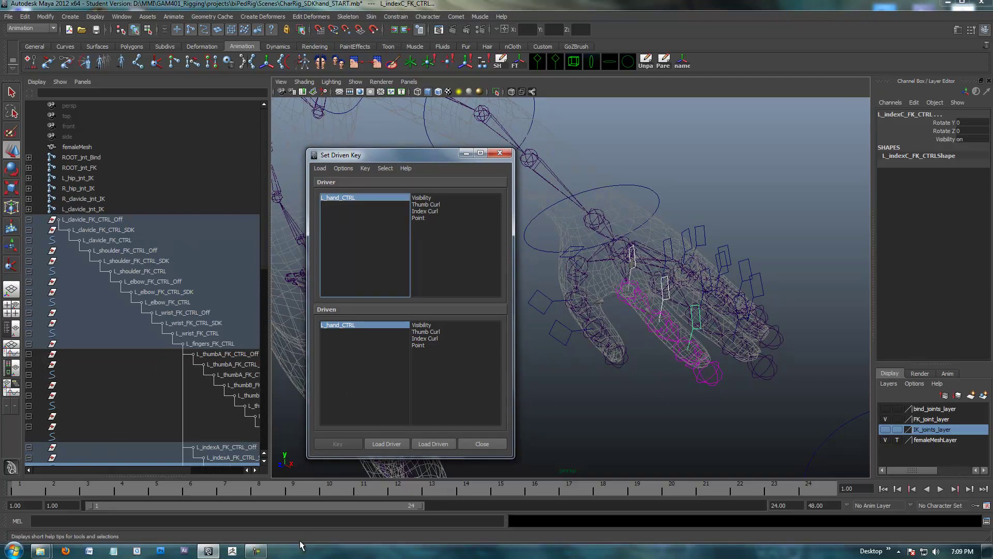
{"action": "left_click", "coordinate": [257, 551]}
{"action": "left_click", "coordinate": [848, 502]}
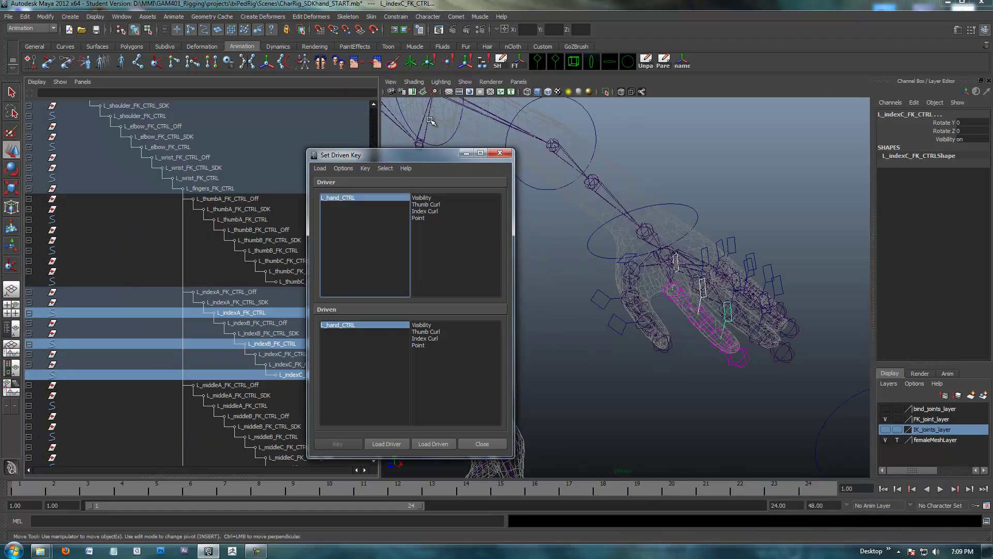
Step: Move the Set Driven Key window up, then scroll and widen the Outliner so finger control names show
{"action": "left_click_drag", "start_coordinate": [403, 154], "coordinate": [501, 158]}
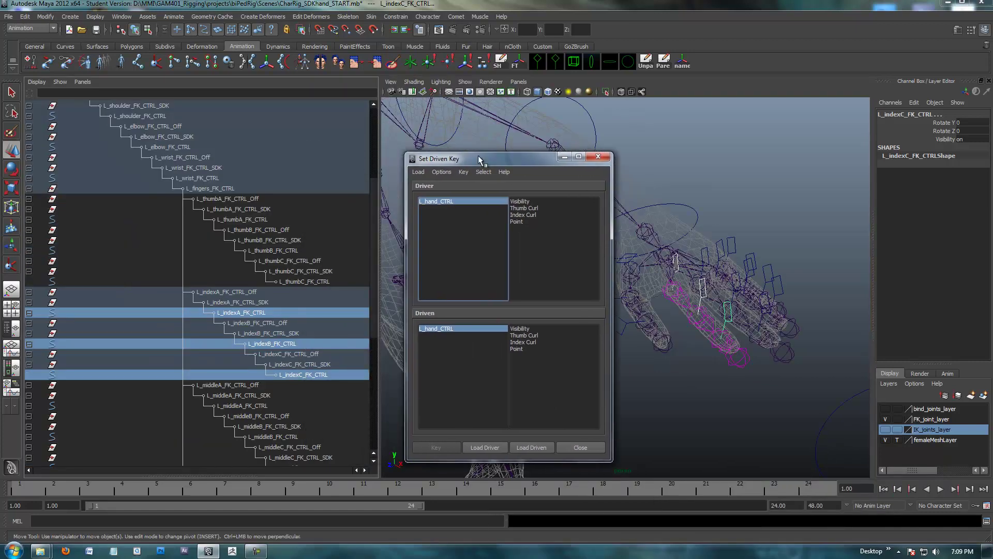
{"action": "scroll", "coordinate": [374, 207], "scroll_direction": "down", "scroll_amount": 2}
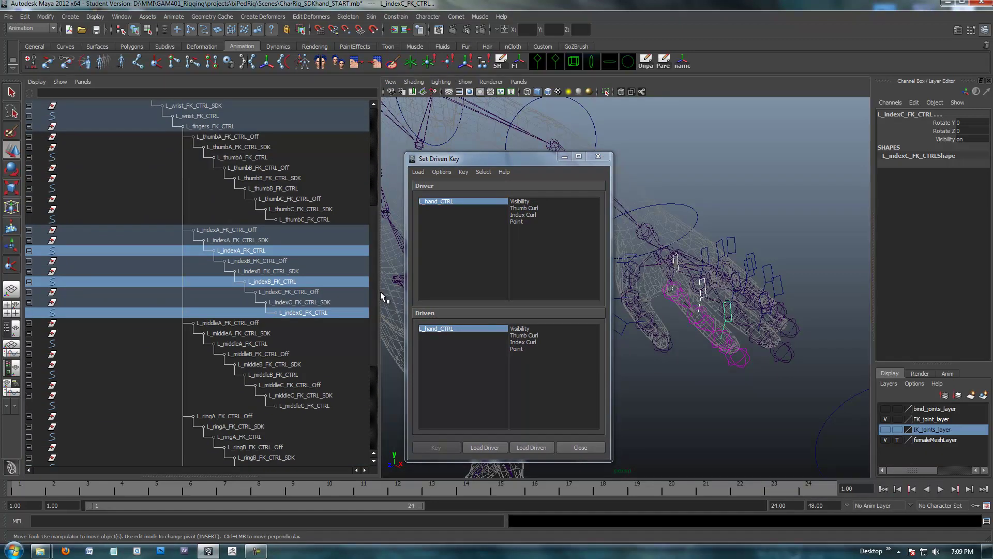
{"action": "left_click_drag", "start_coordinate": [380, 291], "coordinate": [393, 291]}
{"action": "left_click_drag", "start_coordinate": [506, 159], "coordinate": [509, 137]}
{"action": "left_click_drag", "start_coordinate": [724, 295], "coordinate": [722, 267], "text": "alt"}
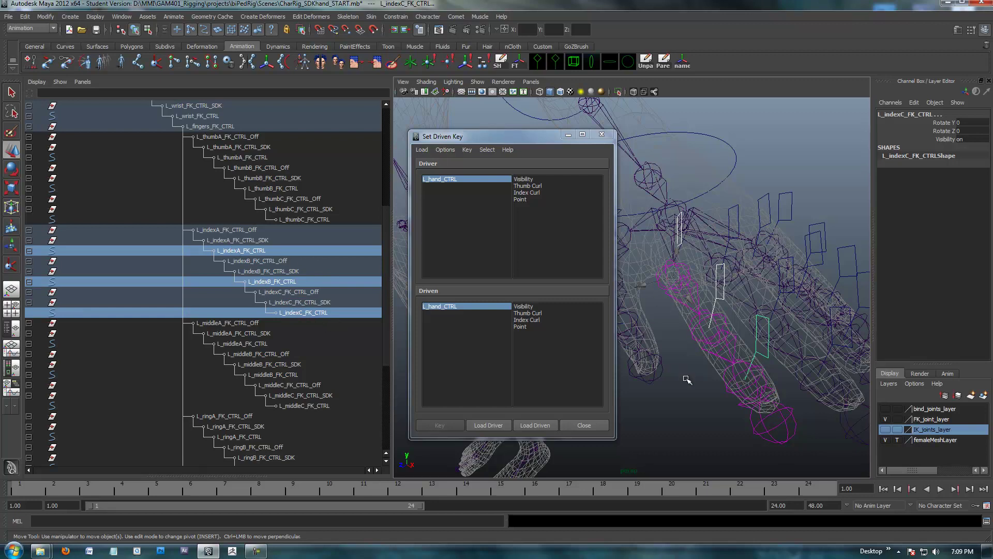
Step: Pickwalk up from the index FK controls to their SDK and offset nodes, then back down
{"action": "key", "text": "Up"}
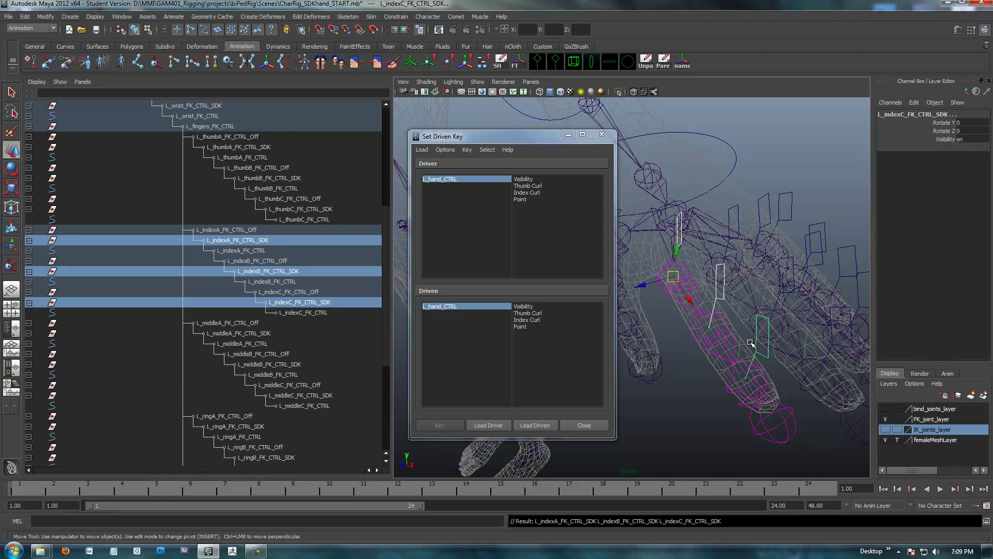
{"action": "key", "text": "Up"}
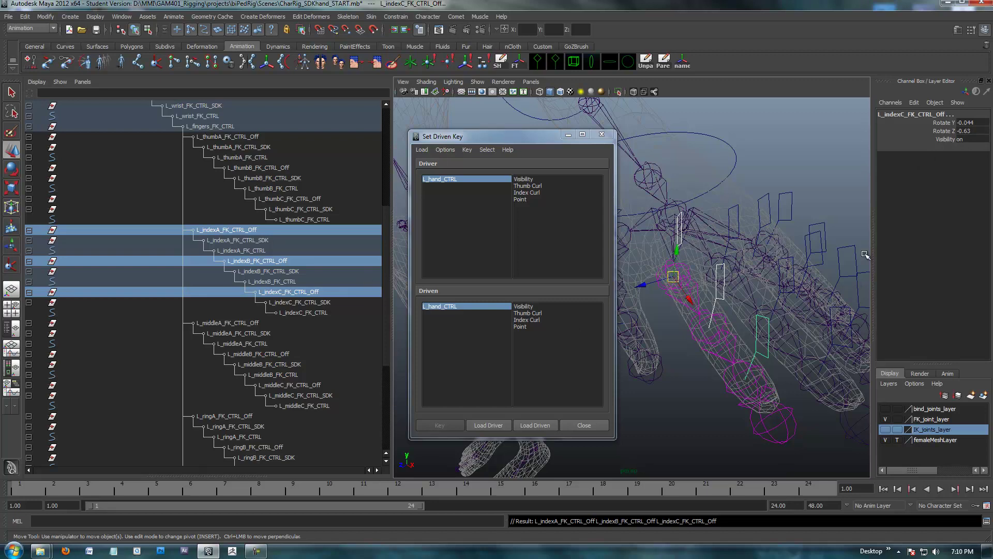
{"action": "key", "text": "Down"}
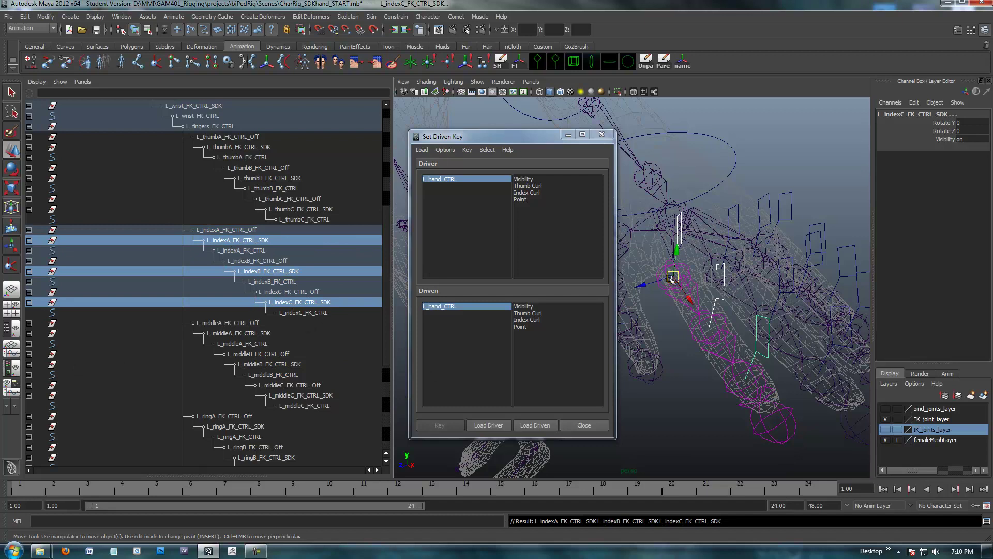
{"action": "left_click_drag", "start_coordinate": [754, 286], "coordinate": [679, 291], "text": "alt"}
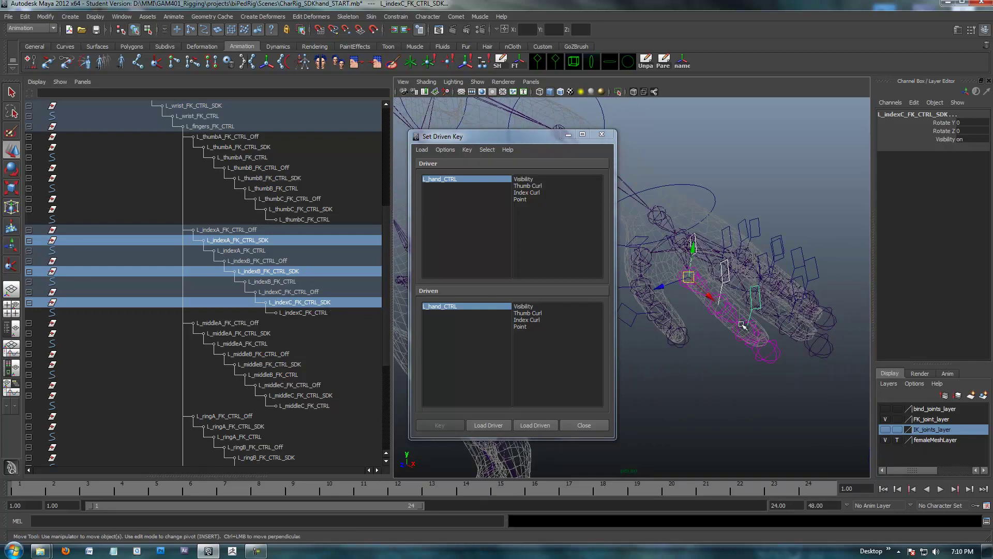
Step: Reposition the Set Driven Key window and pickwalk to reselect the L_indexA/B/C_FK_CTRL_SDK nodes
{"action": "left_click_drag", "start_coordinate": [495, 140], "coordinate": [491, 129]}
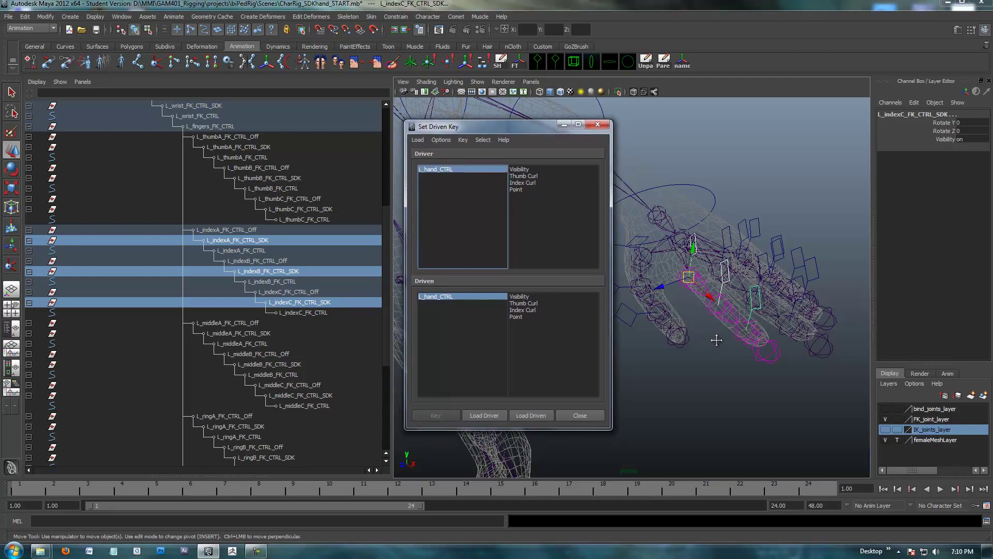
{"action": "middle_click_drag", "start_coordinate": [664, 325], "coordinate": [713, 341], "text": "alt"}
{"action": "right_click_drag", "start_coordinate": [713, 342], "coordinate": [678, 320], "text": "alt"}
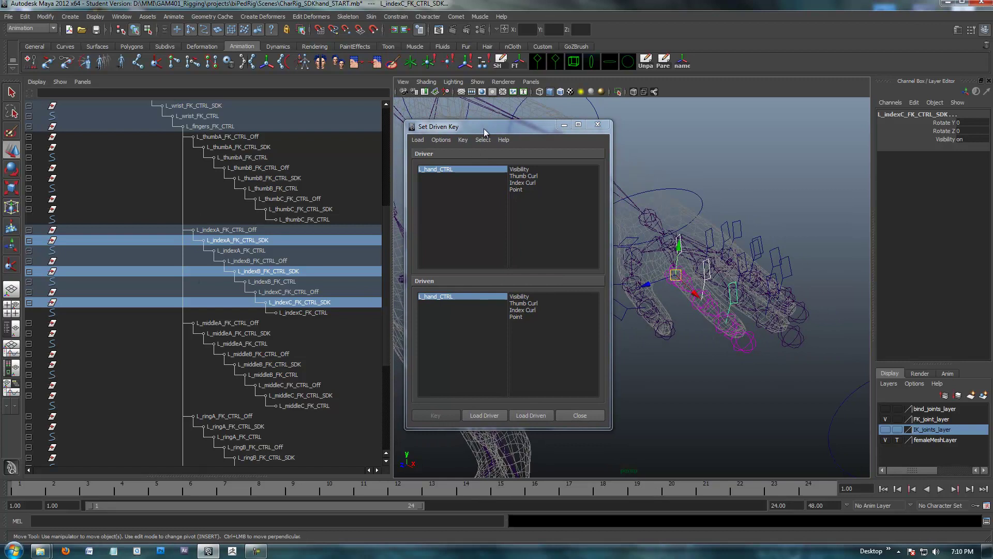
{"action": "left_click_drag", "start_coordinate": [485, 131], "coordinate": [471, 130]}
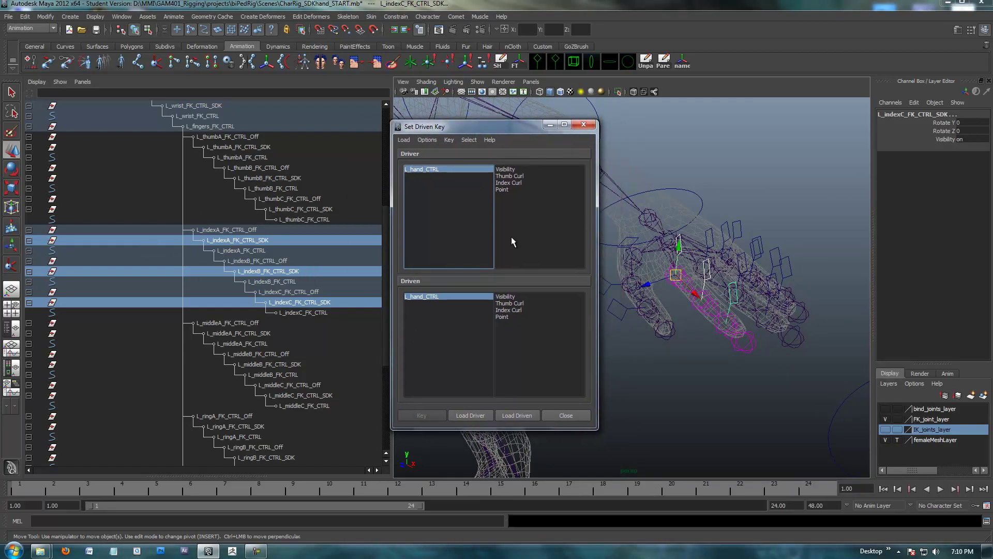
{"action": "left_click_drag", "start_coordinate": [489, 131], "coordinate": [502, 124]}
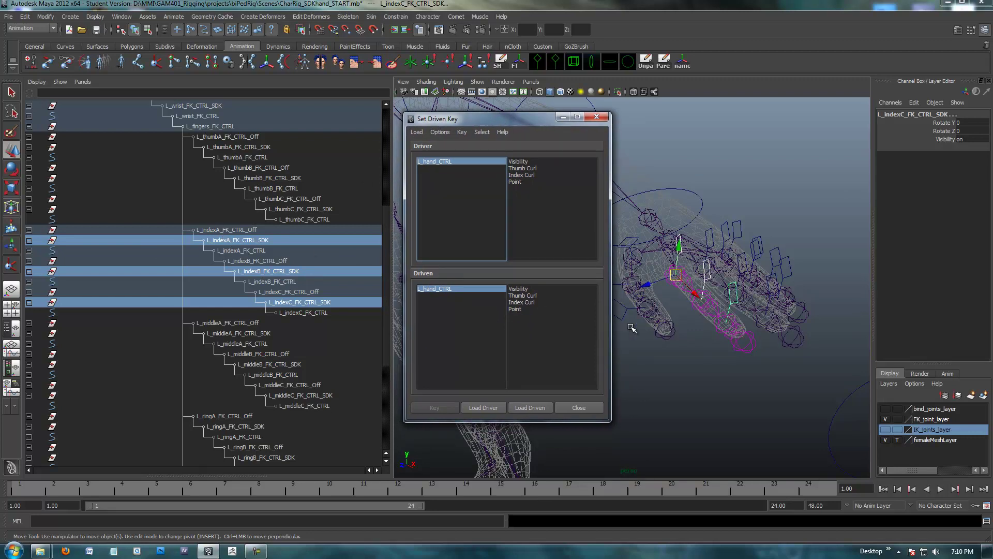
{"action": "left_click_drag", "start_coordinate": [665, 329], "coordinate": [709, 352], "text": "alt"}
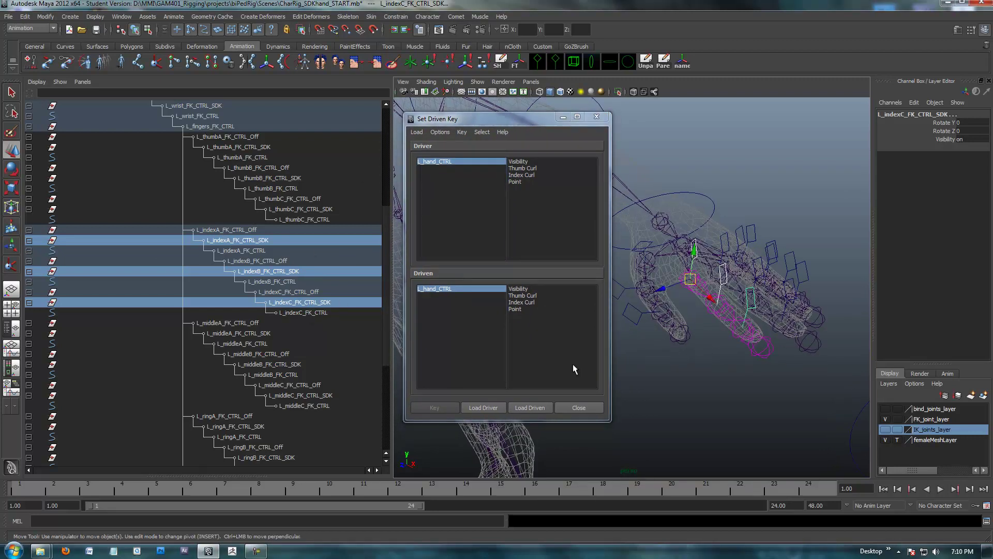
{"action": "key", "text": "Down"}
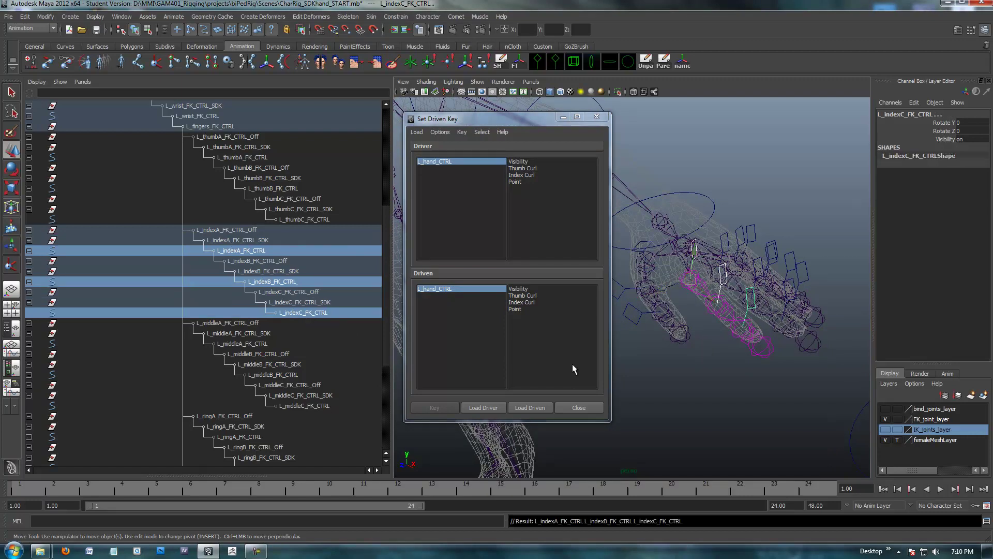
{"action": "key", "text": "Up"}
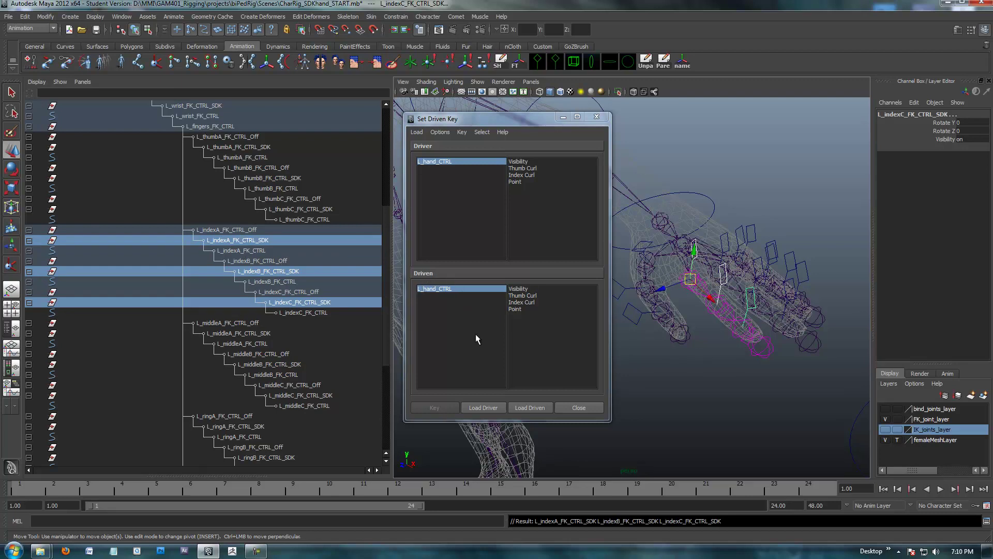
Step: Load the three index SDK nodes as driven objects and select them all in the Driven list
{"action": "left_click", "coordinate": [530, 408]}
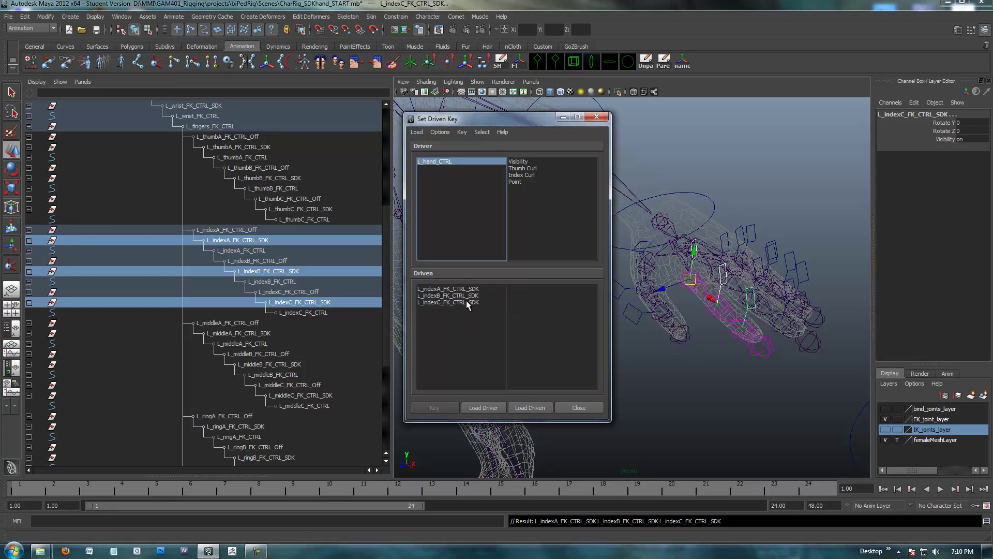
{"action": "left_click_drag", "start_coordinate": [467, 302], "coordinate": [458, 290]}
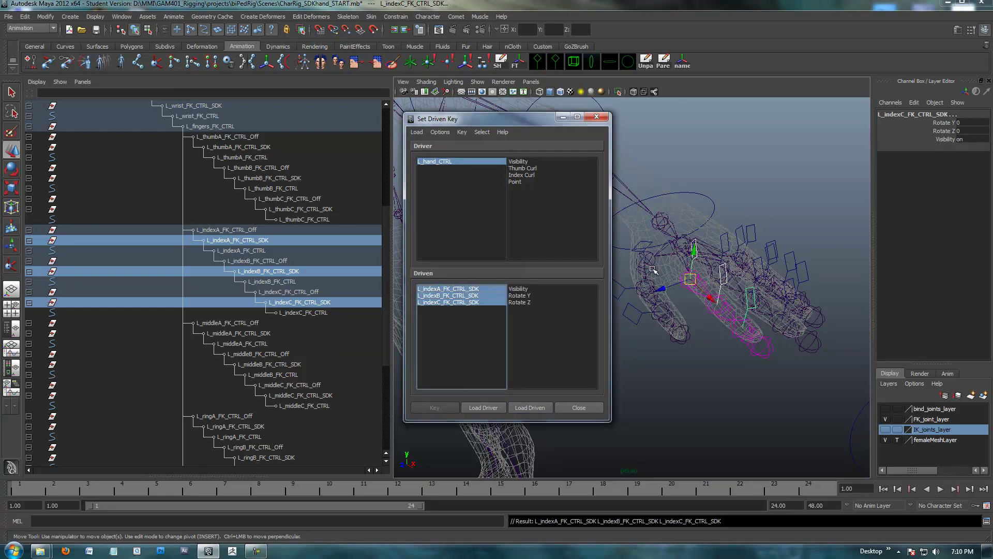
{"action": "left_click_drag", "start_coordinate": [731, 315], "coordinate": [684, 331], "text": "alt"}
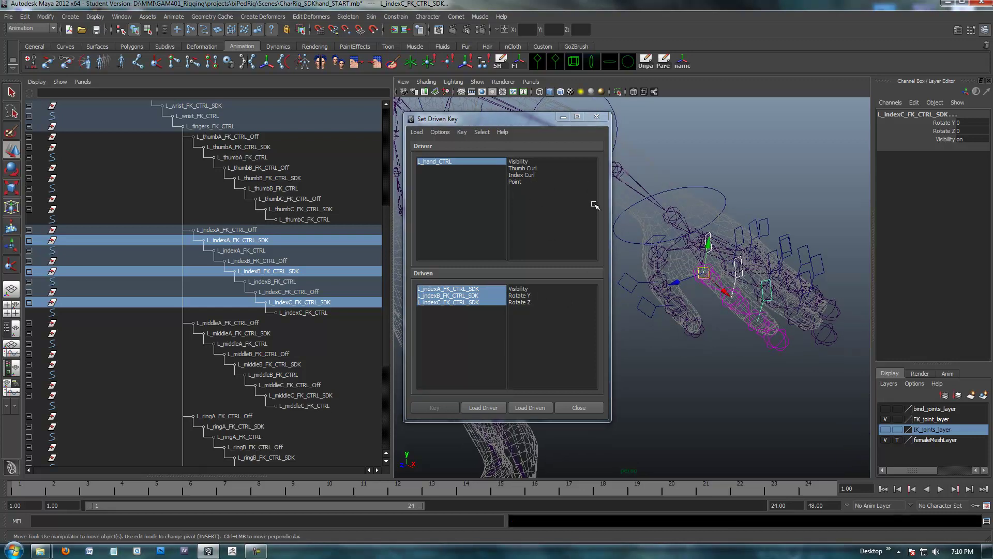
Step: Choose L_hand_CTRL's Index Curl as the driver attribute and Rotate Z as the driven attribute
{"action": "left_click", "coordinate": [521, 176]}
{"action": "left_click", "coordinate": [484, 163]}
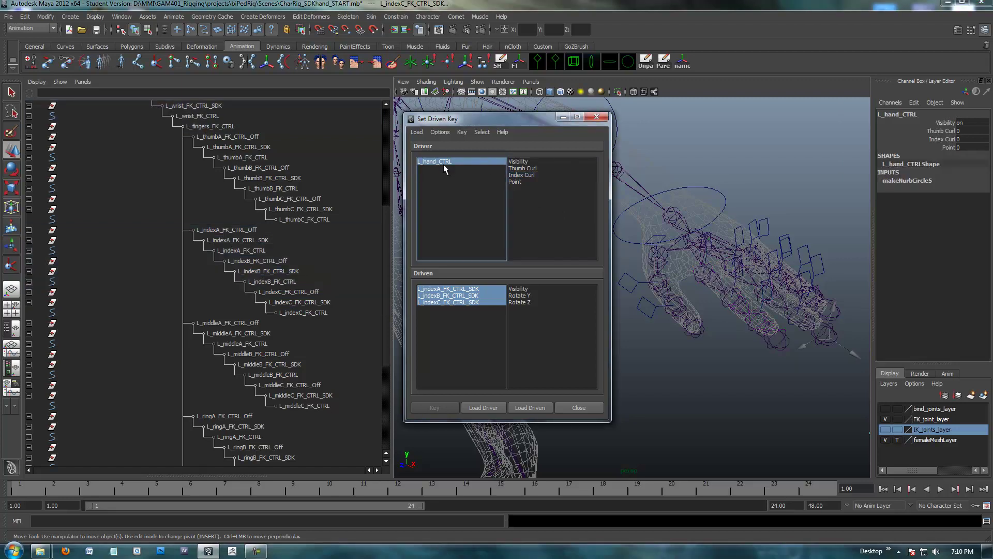
{"action": "left_click", "coordinate": [526, 176]}
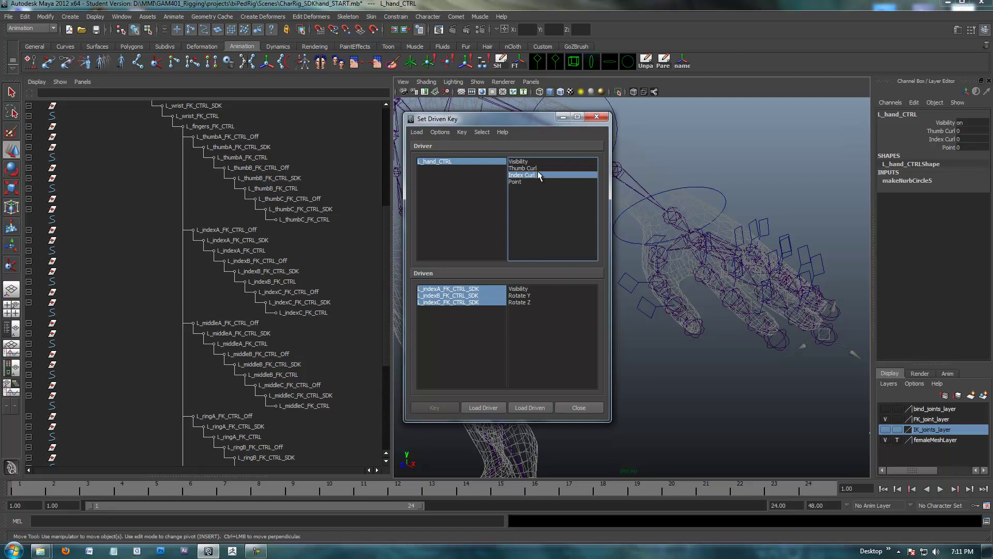
{"action": "left_click", "coordinate": [943, 139]}
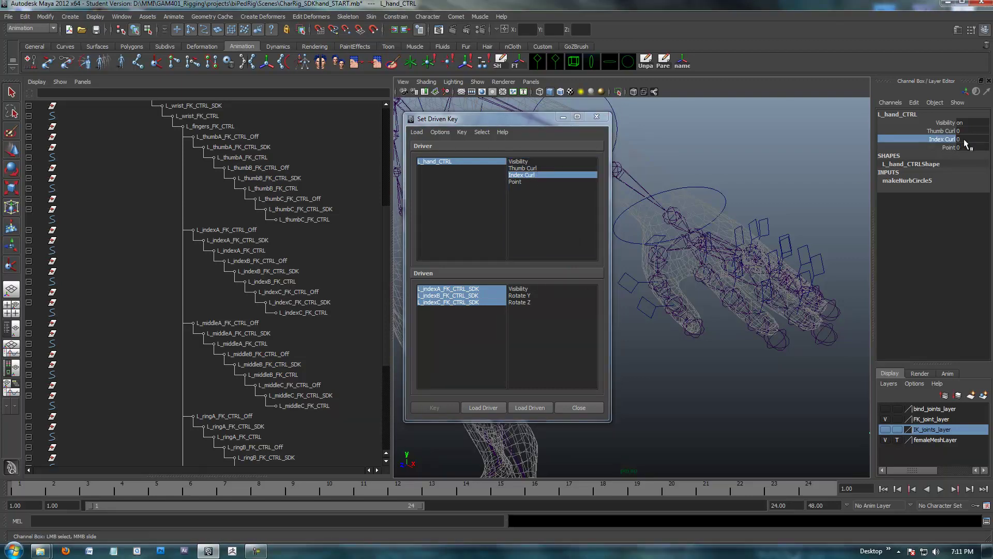
{"action": "left_click", "coordinate": [891, 140]}
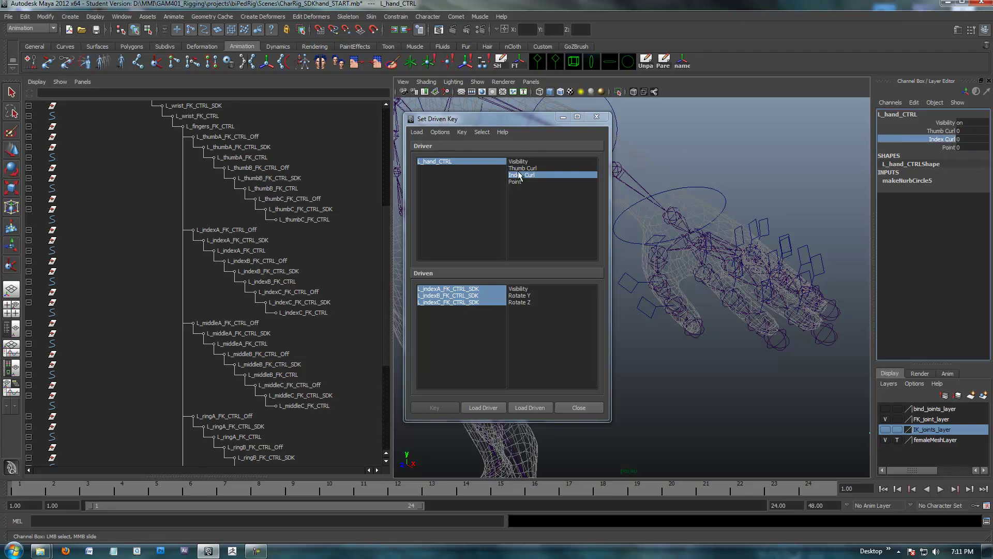
{"action": "left_click", "coordinate": [467, 162]}
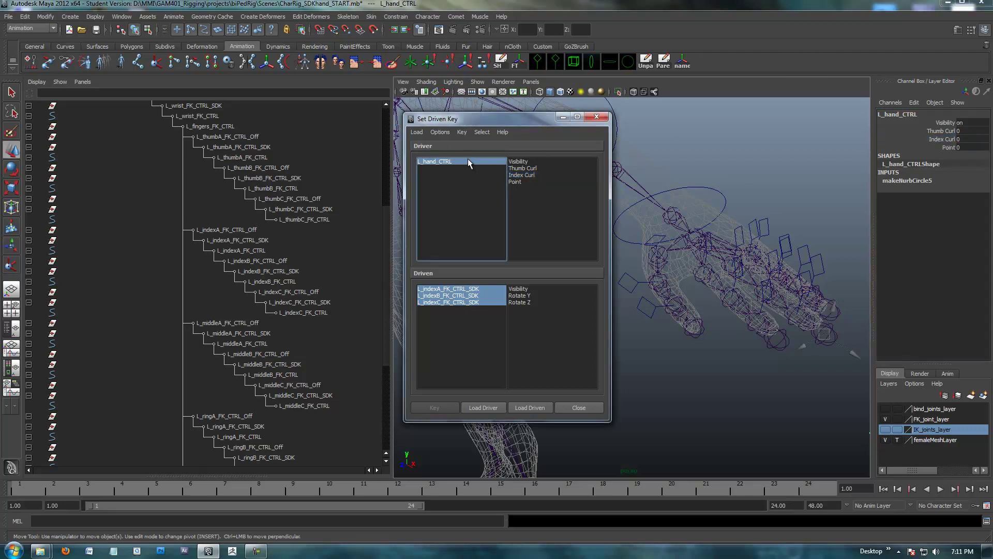
{"action": "left_click", "coordinate": [526, 174]}
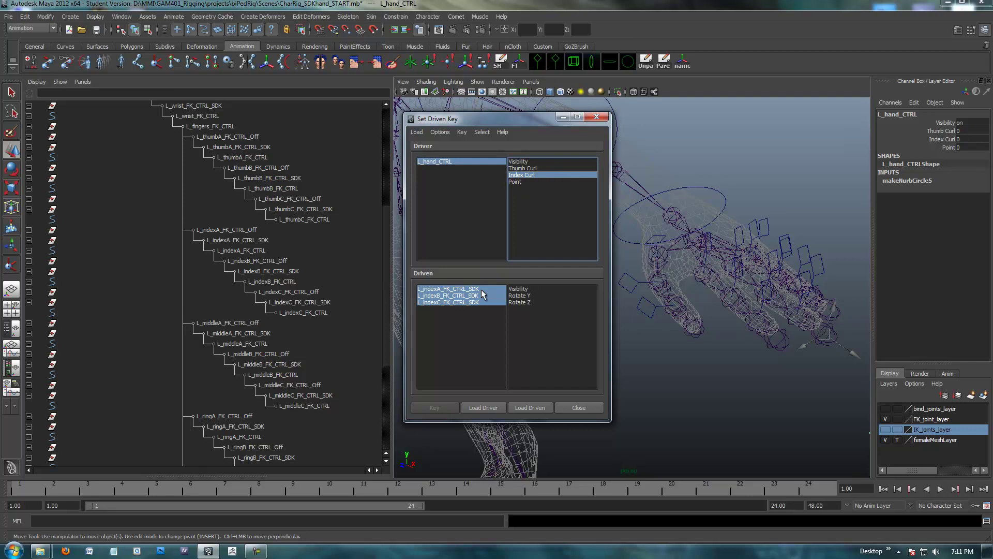
{"action": "left_click", "coordinate": [522, 303]}
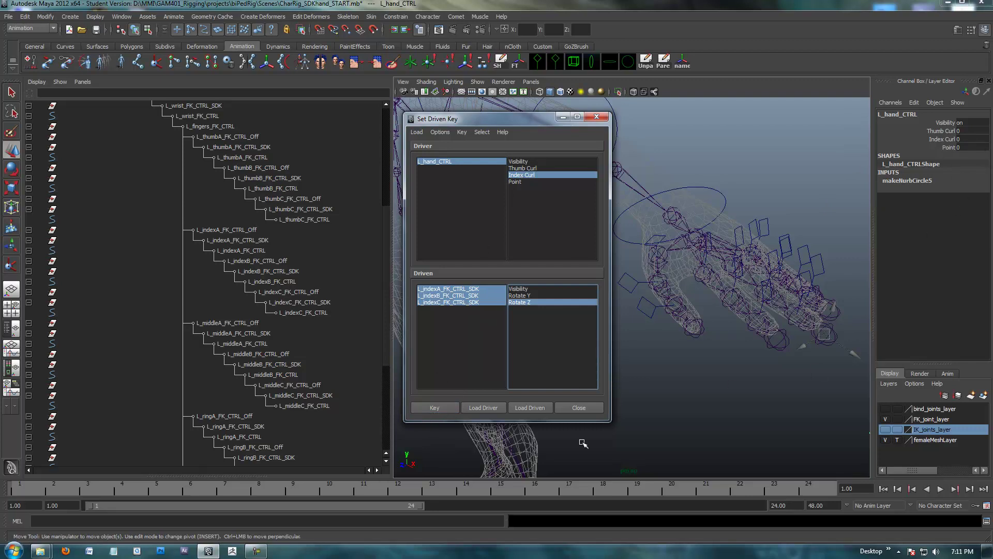
Step: Key the rest pose, then set L_hand_CTRL's Index Curl to 10
{"action": "left_click", "coordinate": [436, 407]}
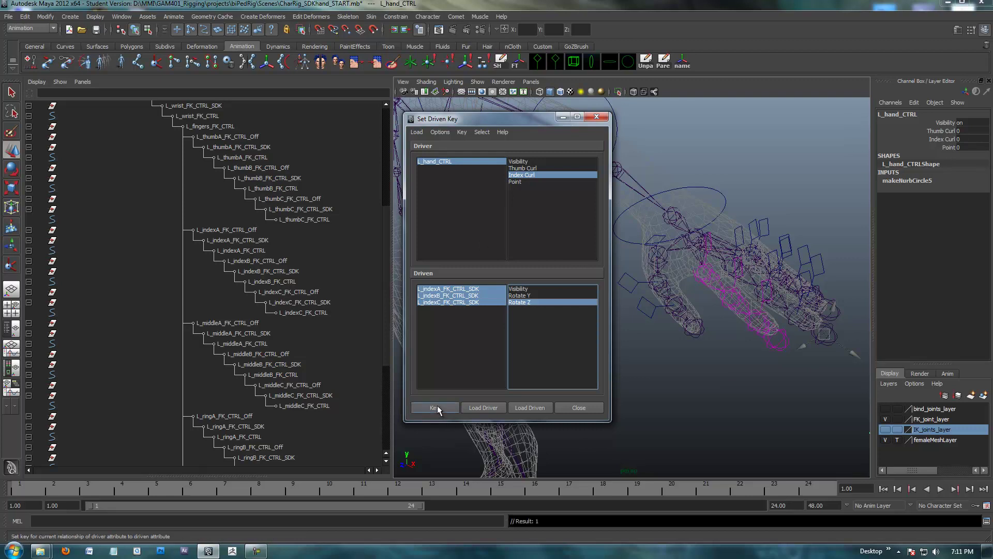
{"action": "right_click_drag", "start_coordinate": [776, 364], "coordinate": [758, 326], "text": "alt"}
{"action": "left_click_drag", "start_coordinate": [759, 317], "coordinate": [764, 332]}
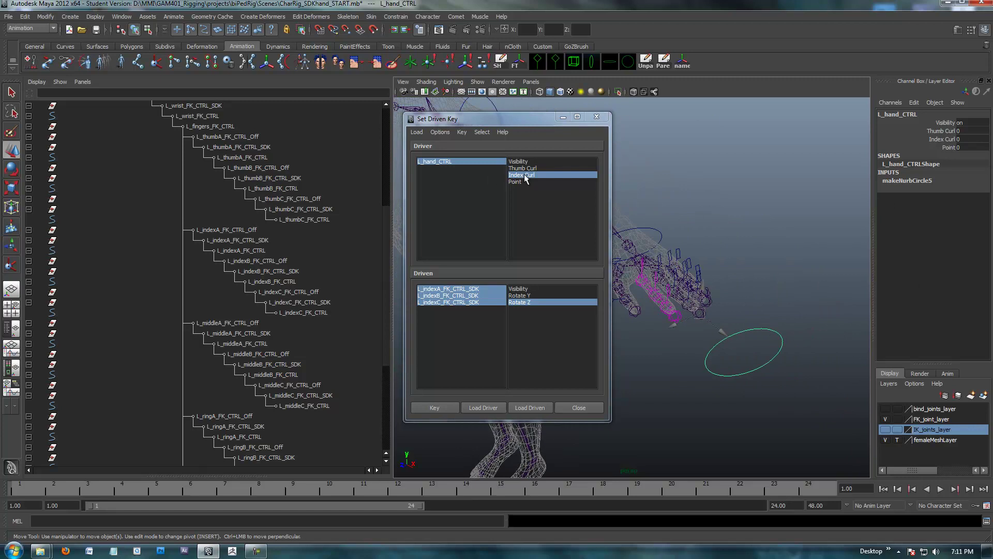
{"action": "left_click", "coordinate": [960, 140]}
{"action": "left_click", "coordinate": [960, 140]}
{"action": "key", "text": "Return"}
{"action": "left_click", "coordinate": [936, 141]}
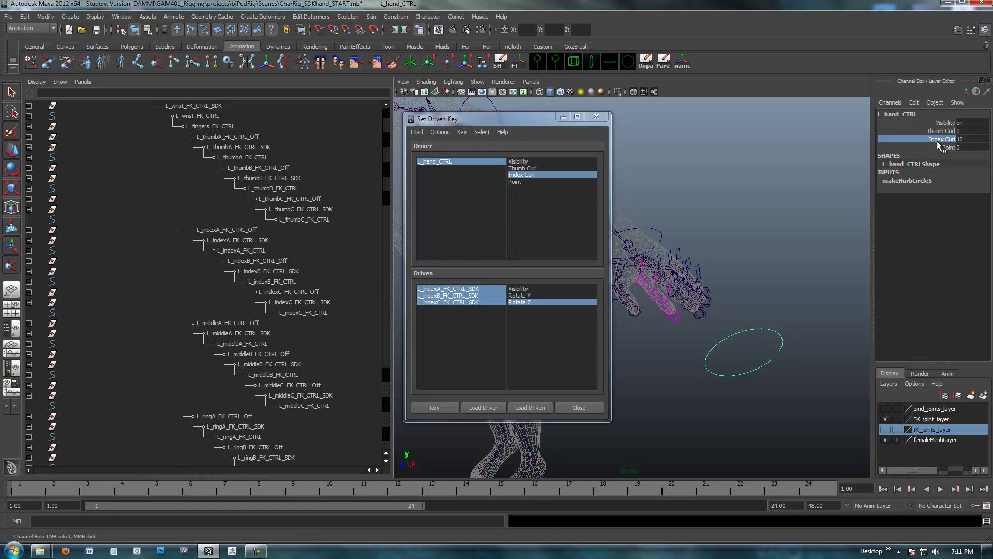
Step: Select the three index SDK nodes and set their Rotate Z to -100
{"action": "left_click_drag", "start_coordinate": [497, 119], "coordinate": [490, 115]}
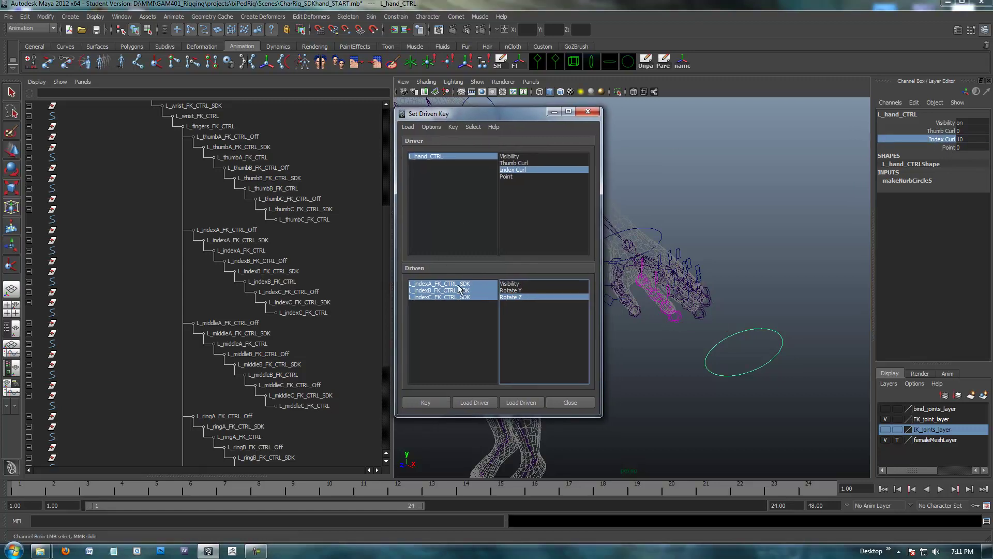
{"action": "left_click_drag", "start_coordinate": [439, 283], "coordinate": [460, 298]}
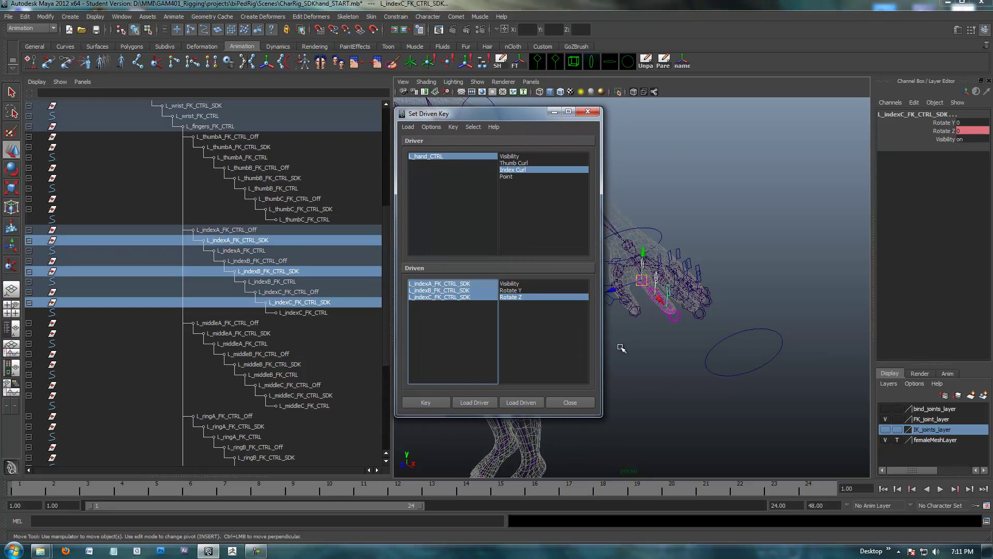
{"action": "left_click", "coordinate": [945, 131]}
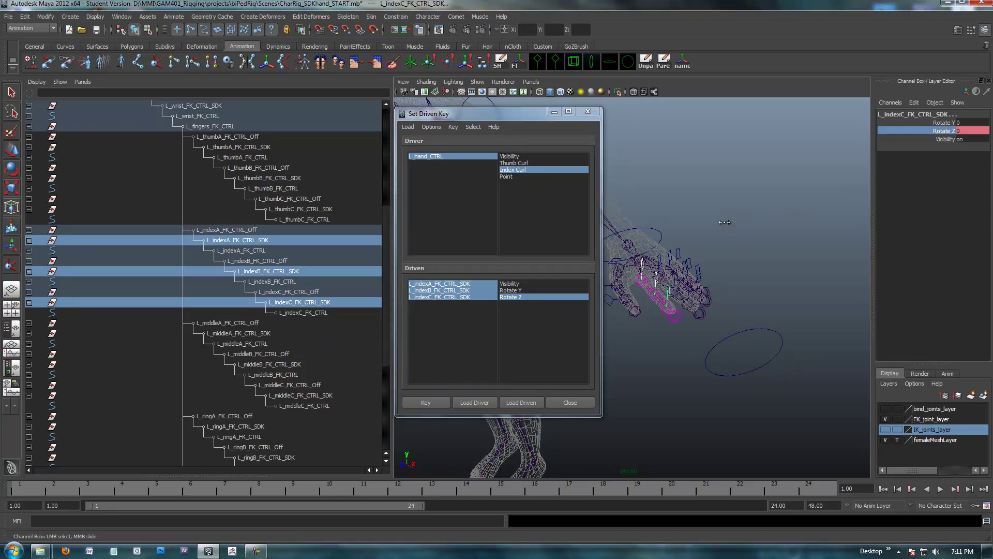
{"action": "middle_click_drag", "start_coordinate": [725, 217], "coordinate": [687, 223]}
{"action": "left_click_drag", "start_coordinate": [768, 278], "coordinate": [754, 298], "text": "alt"}
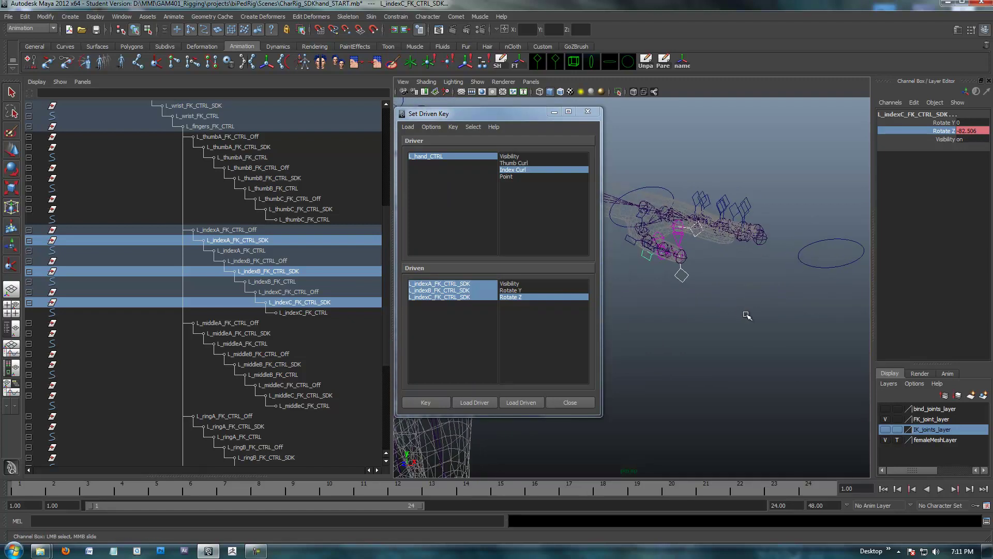
{"action": "middle_click_drag", "start_coordinate": [723, 346], "coordinate": [714, 343]}
{"action": "double_click", "coordinate": [965, 131]}
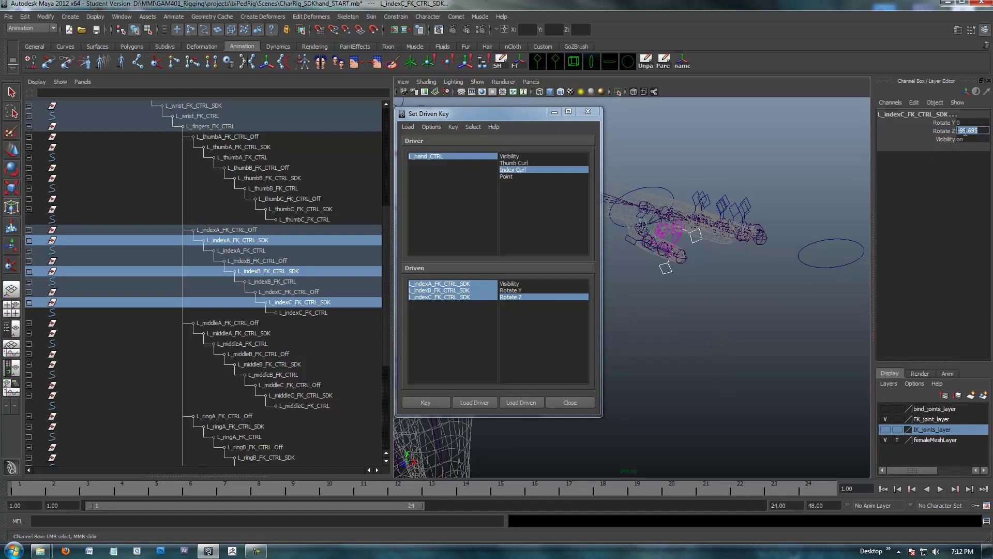
{"action": "type", "text": "-100"}
{"action": "key", "text": "Return"}
Step: Key the curled index pose, then test it by scrubbing Index Curl and resetting it to 0
{"action": "left_click", "coordinate": [425, 403]}
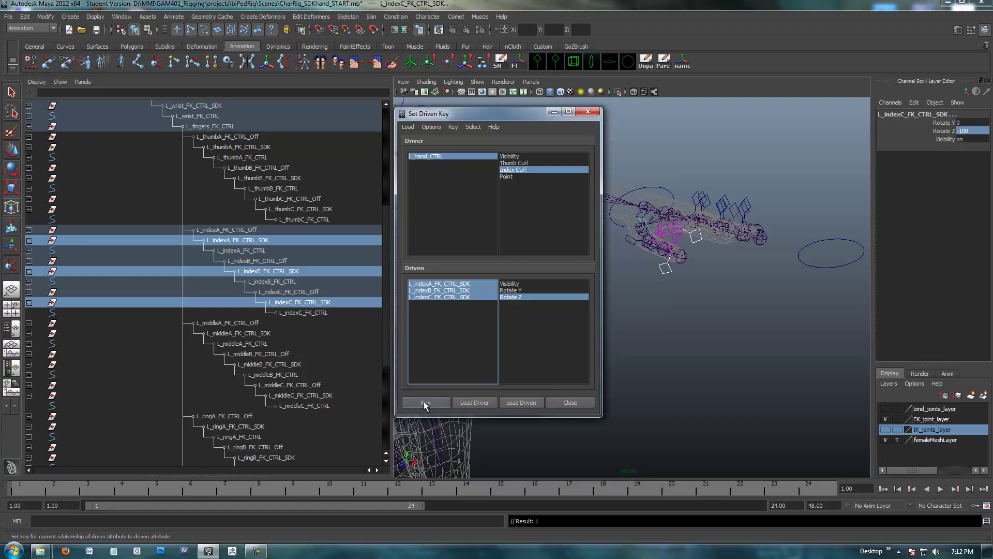
{"action": "left_click", "coordinate": [837, 248]}
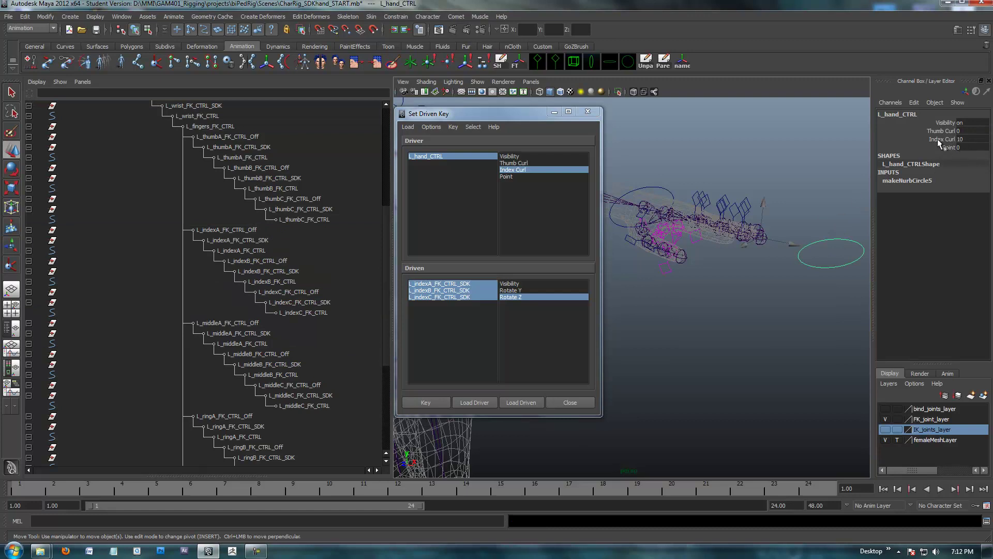
{"action": "left_click", "coordinate": [959, 139]}
{"action": "middle_click_drag", "start_coordinate": [818, 157], "coordinate": [783, 162]}
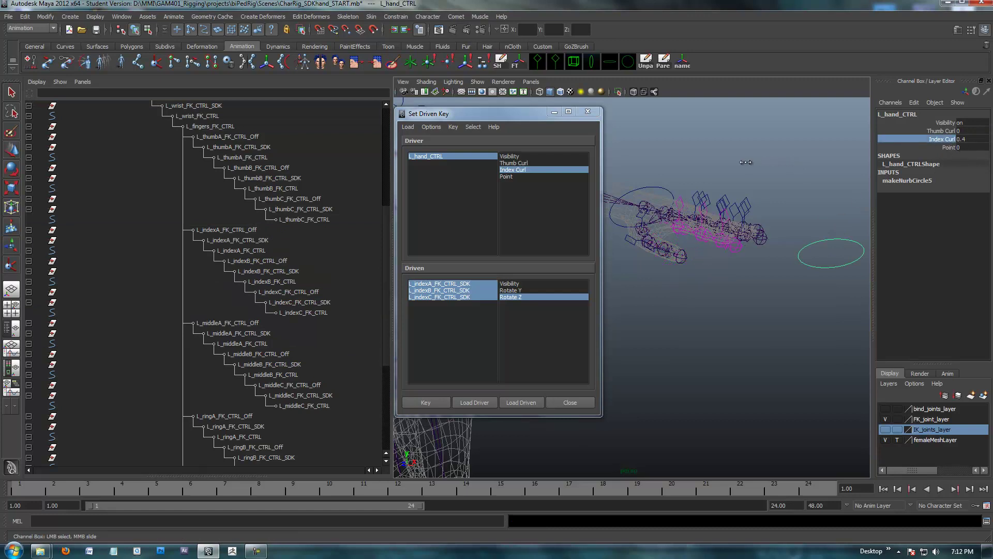
{"action": "left_click", "coordinate": [968, 138]}
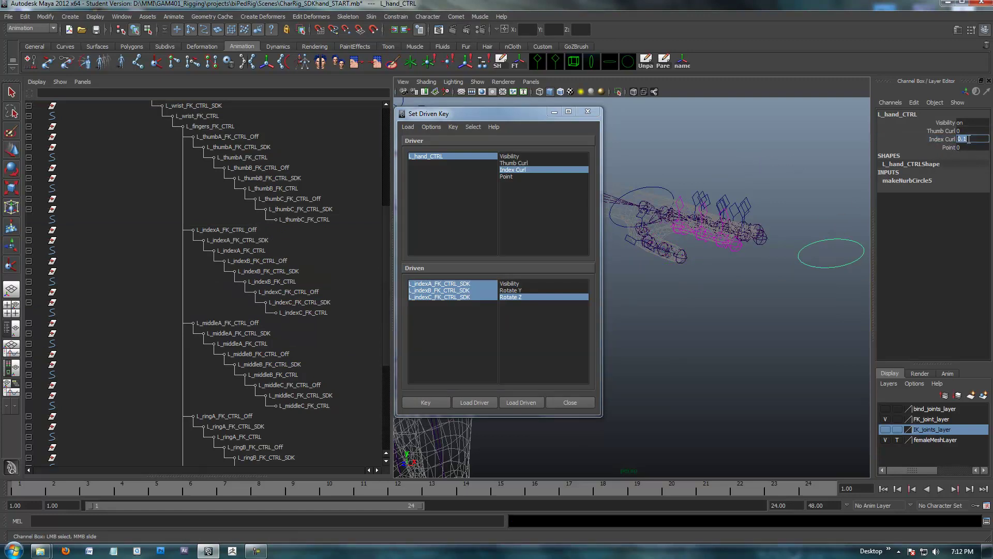
{"action": "type", "text": "0"}
{"action": "key", "text": "Return"}
{"action": "right_click_drag", "start_coordinate": [716, 318], "coordinate": [688, 326], "text": "alt"}
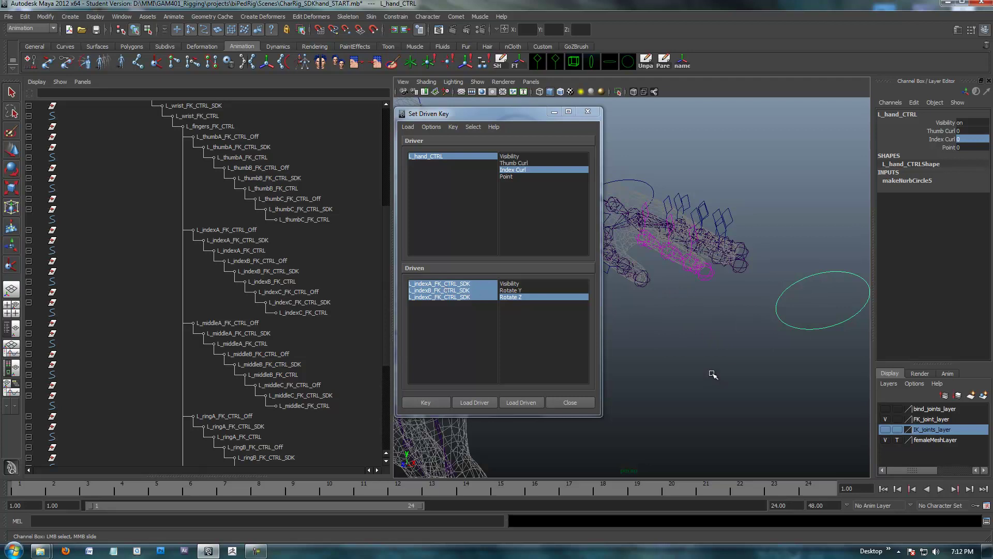
Step: Make L_indexA_FK_CTRL_SDK the only driven node and set its Rotate Z to 35
{"action": "left_click", "coordinate": [436, 283]}
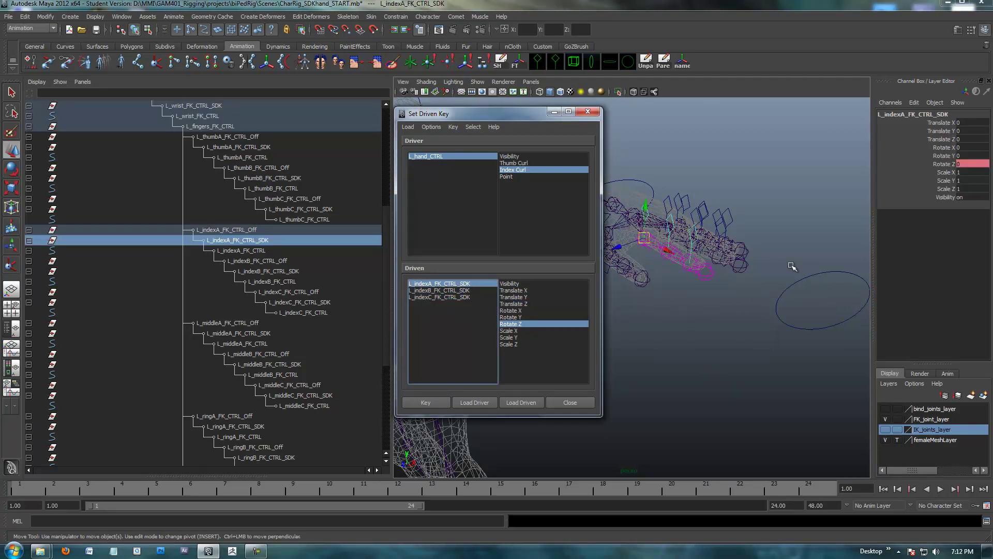
{"action": "left_click", "coordinate": [940, 165]}
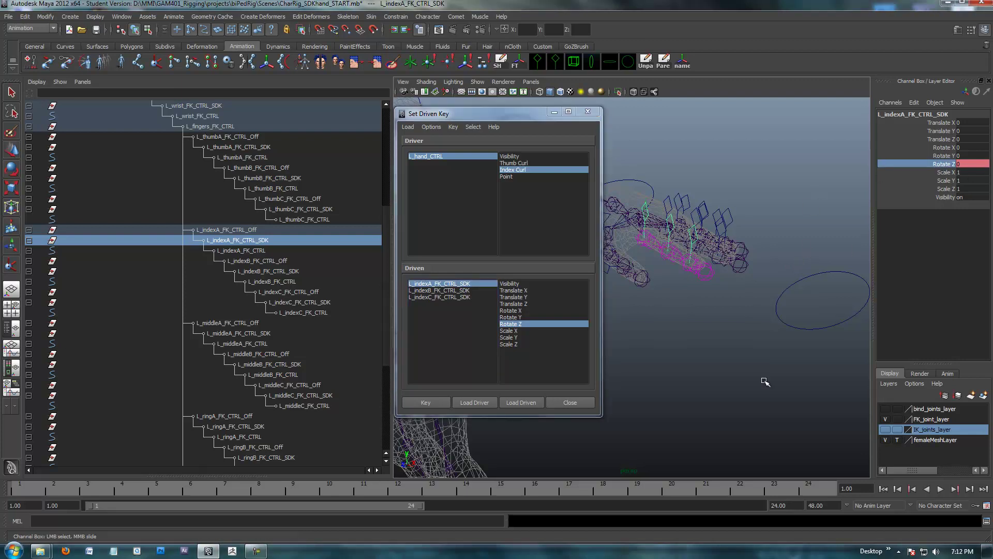
{"action": "middle_click_drag", "start_coordinate": [728, 407], "coordinate": [743, 404]}
{"action": "double_click", "coordinate": [966, 164]}
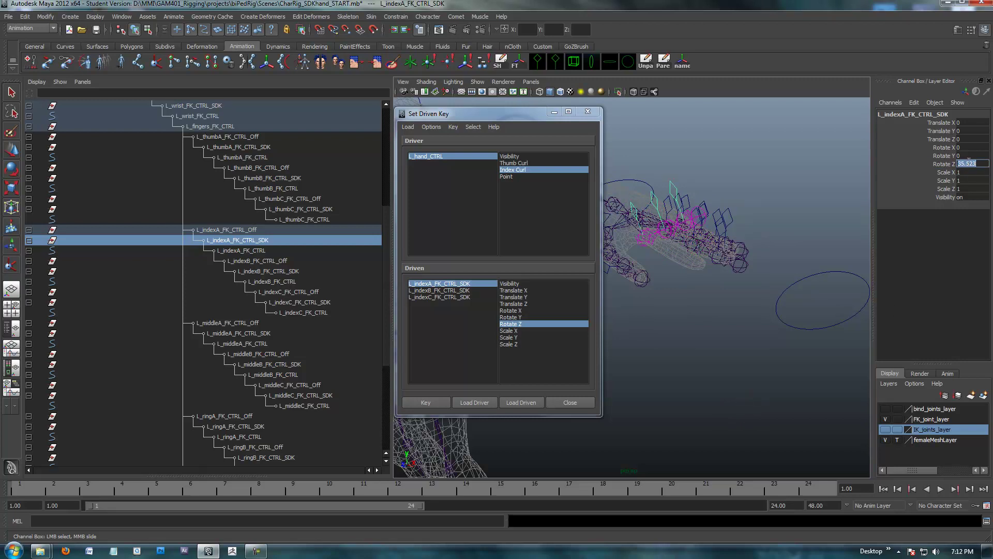
{"action": "type", "text": "35"}
{"action": "key", "text": "Return"}
{"action": "middle_click_drag", "start_coordinate": [686, 341], "coordinate": [728, 344], "text": "alt"}
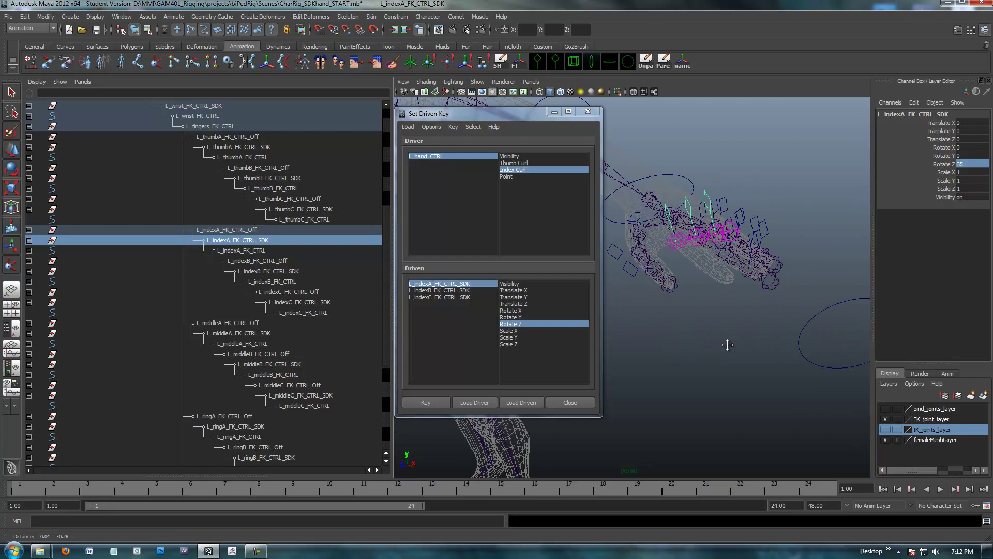
Step: Set L_hand_CTRL's Index Curl to -10
{"action": "left_click", "coordinate": [443, 156]}
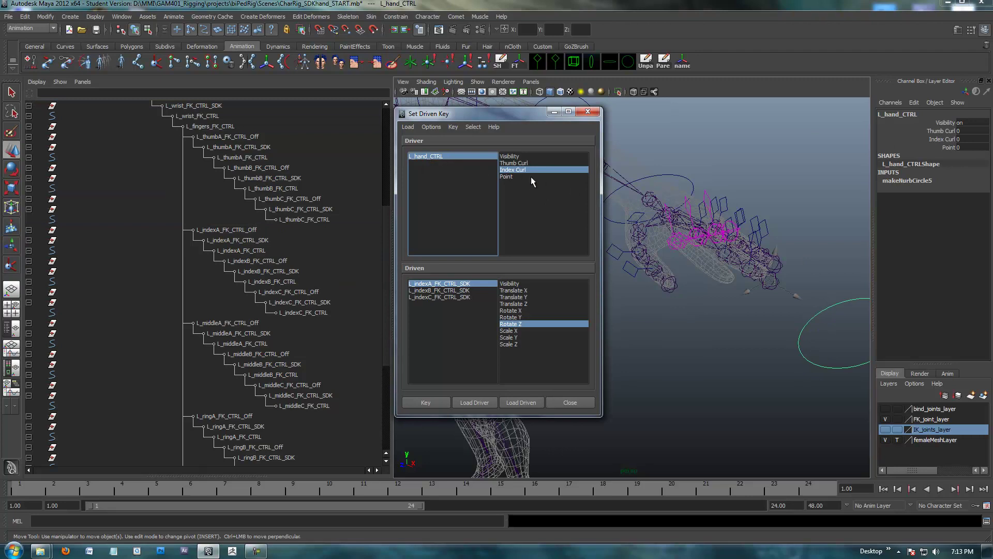
{"action": "left_click", "coordinate": [967, 139]}
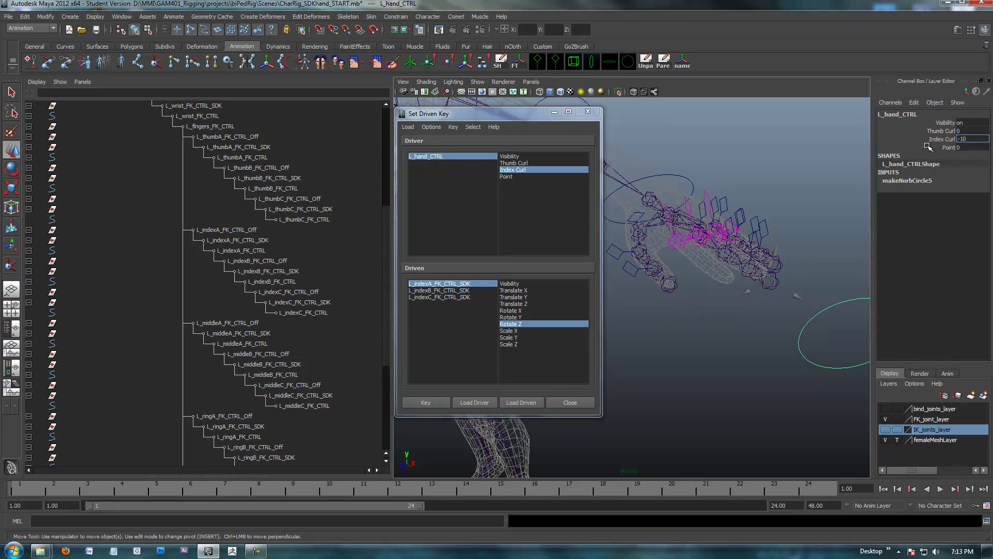
{"action": "left_click", "coordinate": [442, 156]}
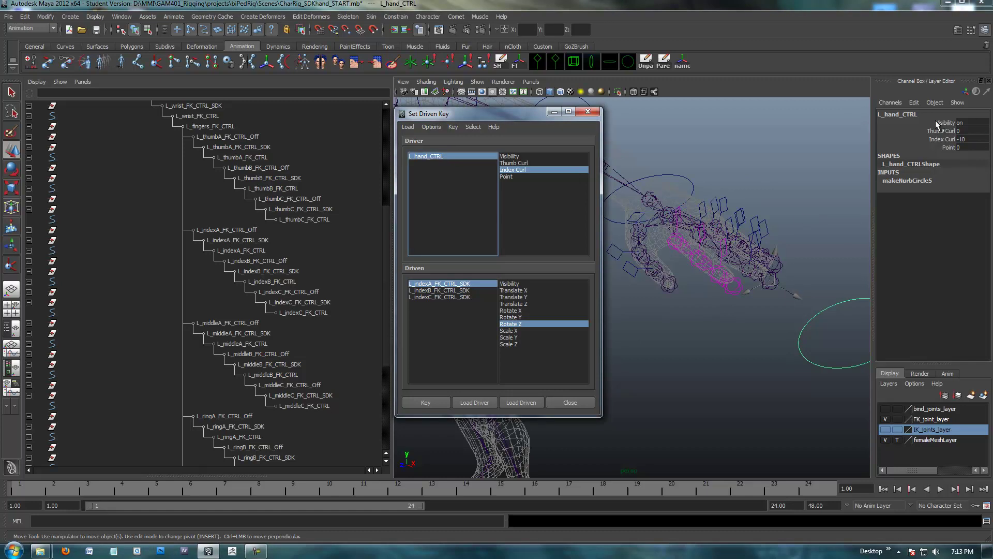
Step: Curl L_indexA_FK_CTRL_SDK further by setting its Rotate Z to 40
{"action": "left_click", "coordinate": [444, 284]}
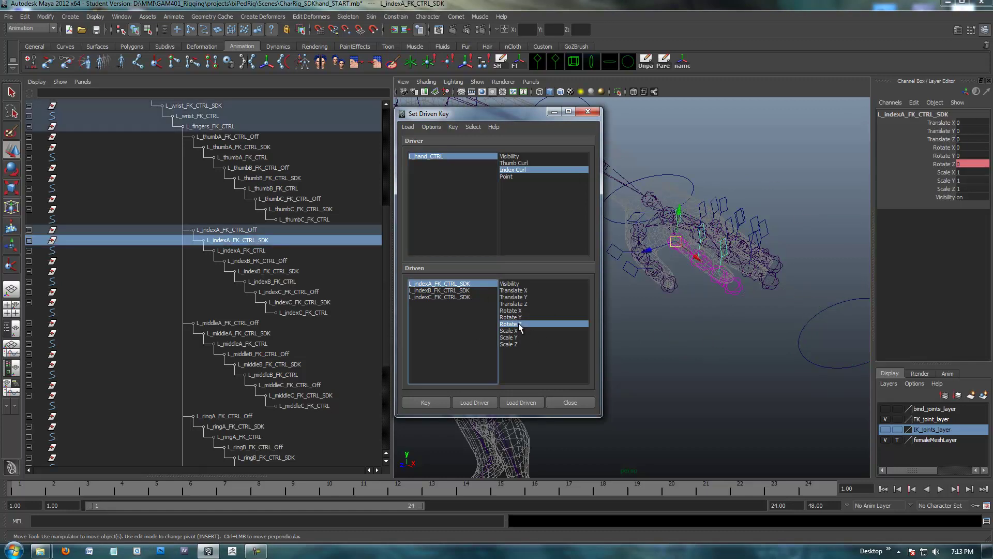
{"action": "mouse_move", "coordinate": [709, 355]}
{"action": "left_mouse_down", "text": "alt"}
{"action": "mouse_move", "coordinate": [747, 362]}
{"action": "mouse_move", "coordinate": [719, 357]}
{"action": "left_mouse_up", "text": "alt"}
{"action": "left_click", "coordinate": [951, 164]}
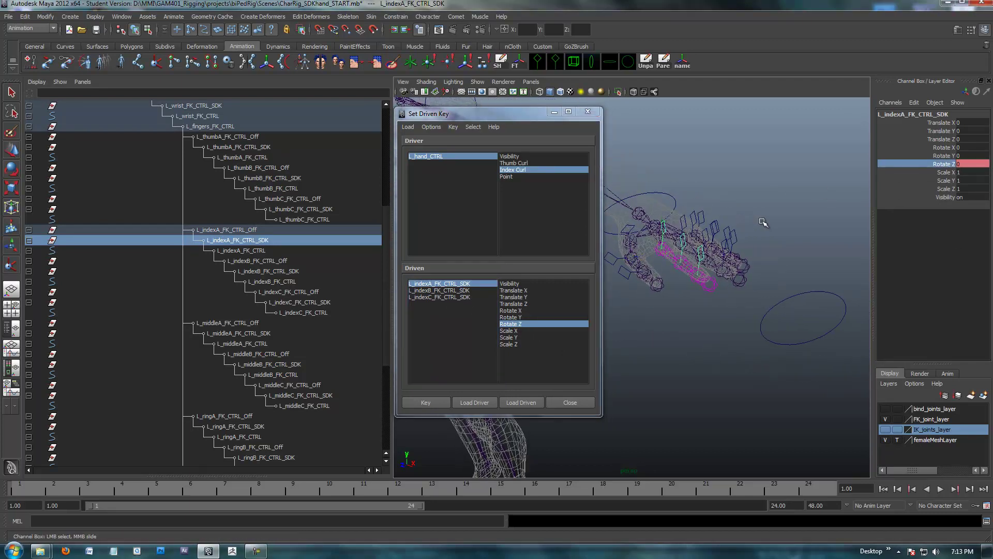
{"action": "mouse_move", "coordinate": [765, 222]}
{"action": "middle_mouse_down"}
{"action": "mouse_move", "coordinate": [756, 221]}
{"action": "mouse_move", "coordinate": [780, 221]}
{"action": "middle_mouse_up"}
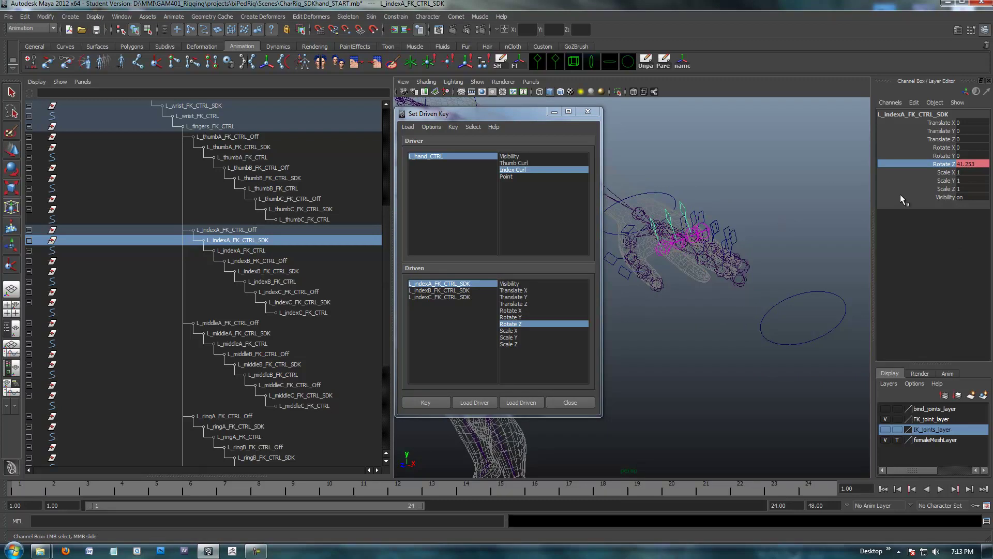
{"action": "double_click", "coordinate": [962, 164]}
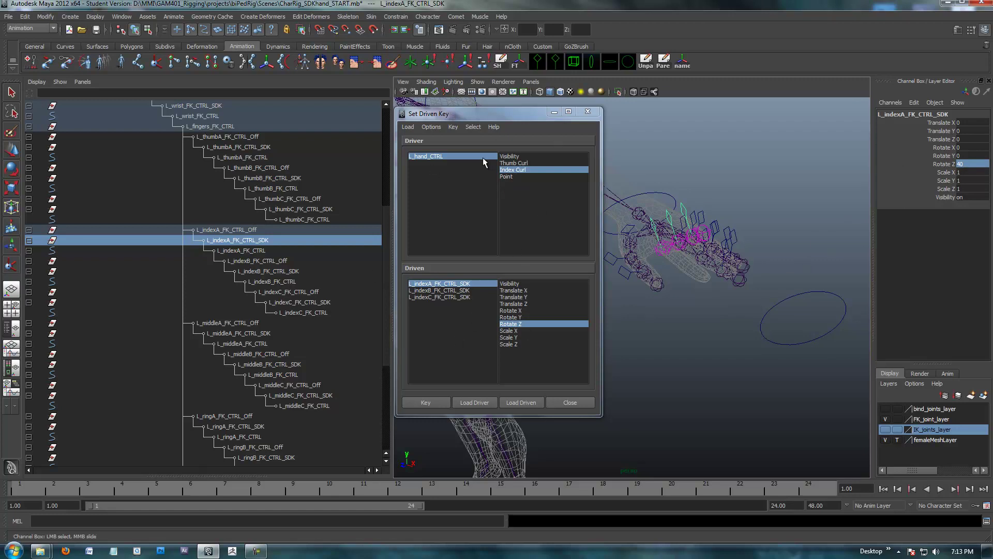
Step: Key the Index Curl -10 pose, test the curl by sliding Index Curl, then reset it to 0
{"action": "left_click", "coordinate": [426, 404]}
{"action": "left_click", "coordinate": [805, 293]}
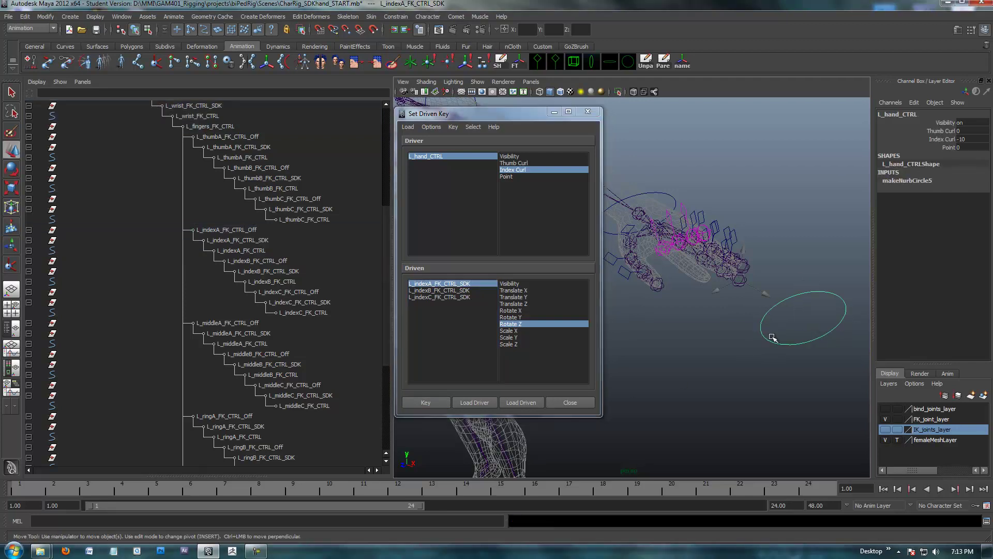
{"action": "right_click_drag", "start_coordinate": [714, 359], "coordinate": [695, 350], "text": "alt"}
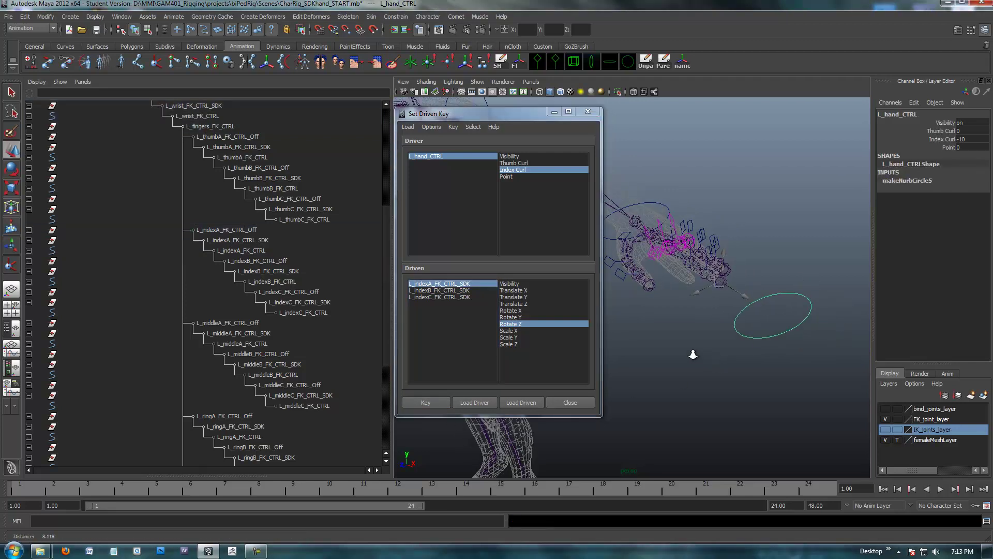
{"action": "left_click", "coordinate": [944, 139]}
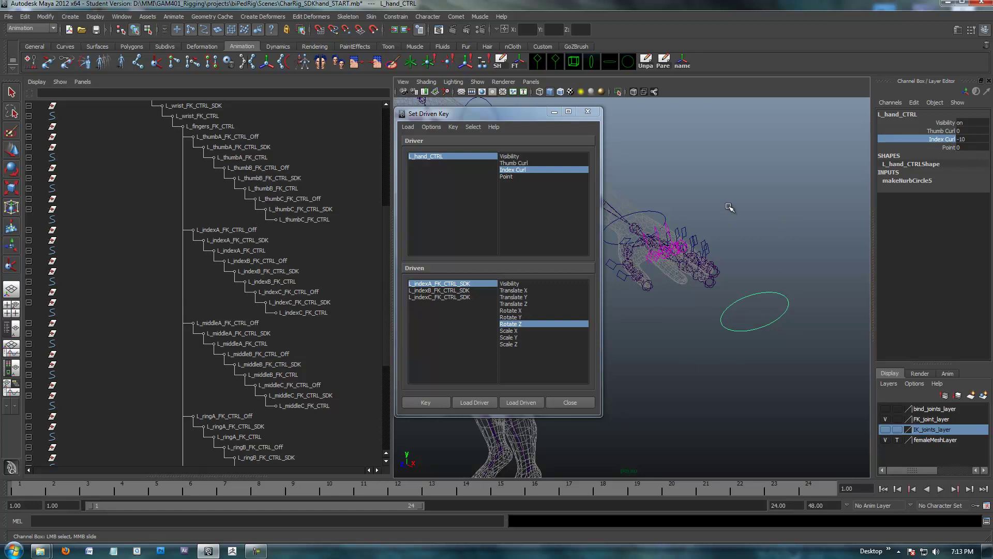
{"action": "middle_click_drag", "start_coordinate": [743, 207], "coordinate": [695, 209]}
{"action": "middle_click_drag", "start_coordinate": [755, 206], "coordinate": [841, 200]}
{"action": "left_click", "coordinate": [970, 140]}
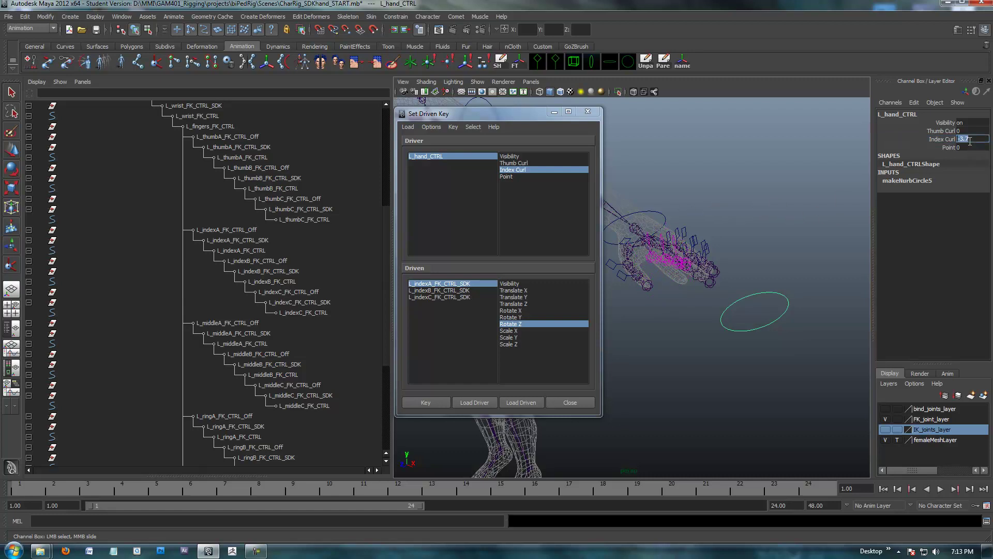
{"action": "type", "text": "0"}
{"action": "key", "text": "Return"}
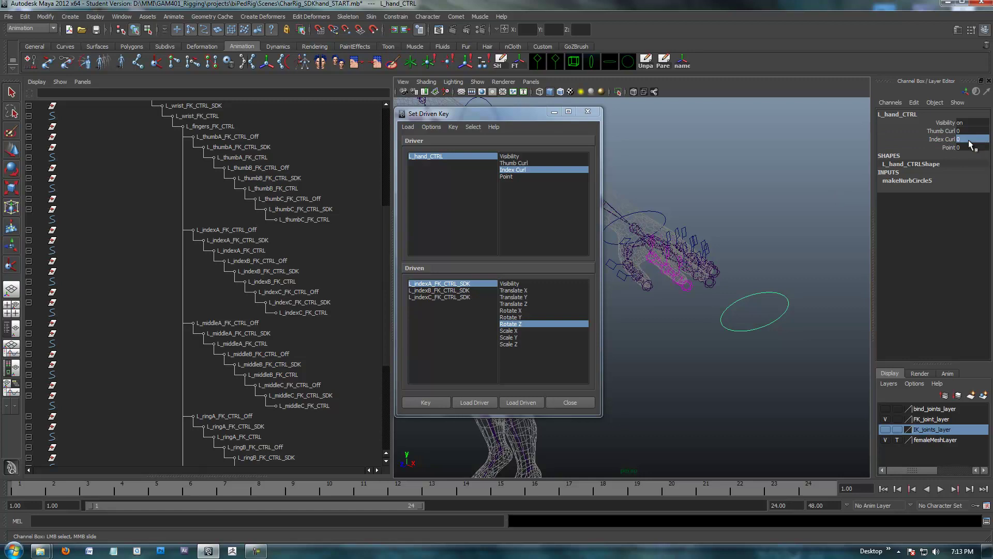
Step: Shrink the Outliner to widen the viewport and reframe the view on the hand rig
{"action": "left_click", "coordinate": [255, 552]}
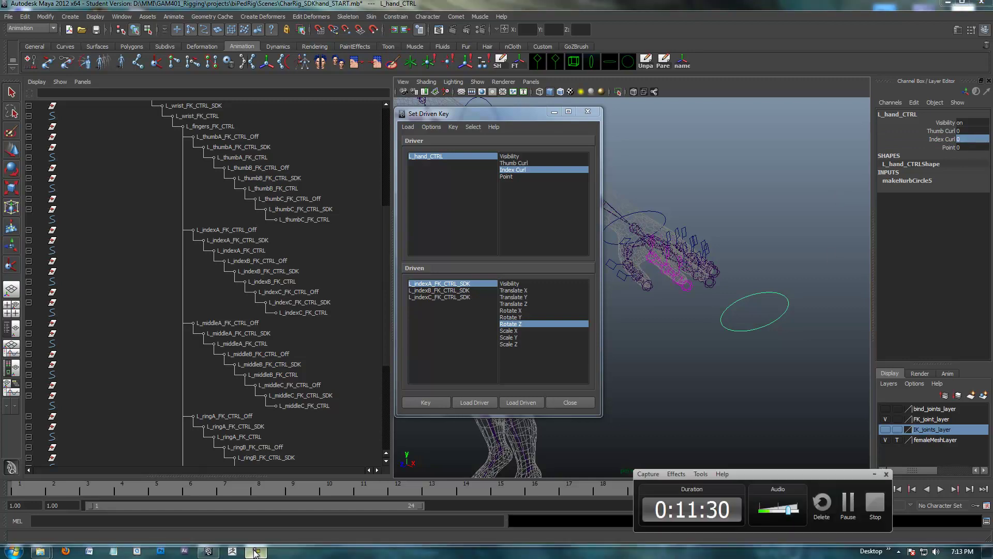
{"action": "left_click", "coordinate": [875, 474]}
{"action": "right_click_drag", "start_coordinate": [754, 381], "coordinate": [760, 353], "text": "alt"}
{"action": "middle_click_drag", "start_coordinate": [760, 353], "coordinate": [621, 321], "text": "alt"}
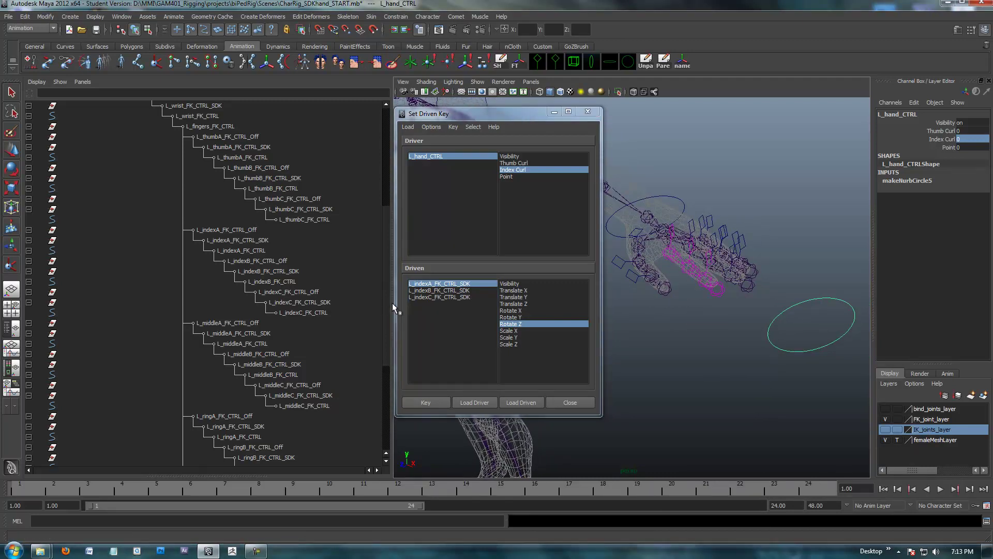
{"action": "left_click_drag", "start_coordinate": [392, 303], "coordinate": [262, 306]}
{"action": "left_click_drag", "start_coordinate": [508, 112], "coordinate": [399, 130]}
{"action": "left_click_drag", "start_coordinate": [647, 362], "coordinate": [676, 283], "text": "alt"}
Step: Select the thumbA, thumbB and thumbC controls and move the Set Driven Key window aside
{"action": "left_click", "coordinate": [667, 233]}
{"action": "key", "text": "w"}
{"action": "left_click", "coordinate": [637, 260], "text": "shift"}
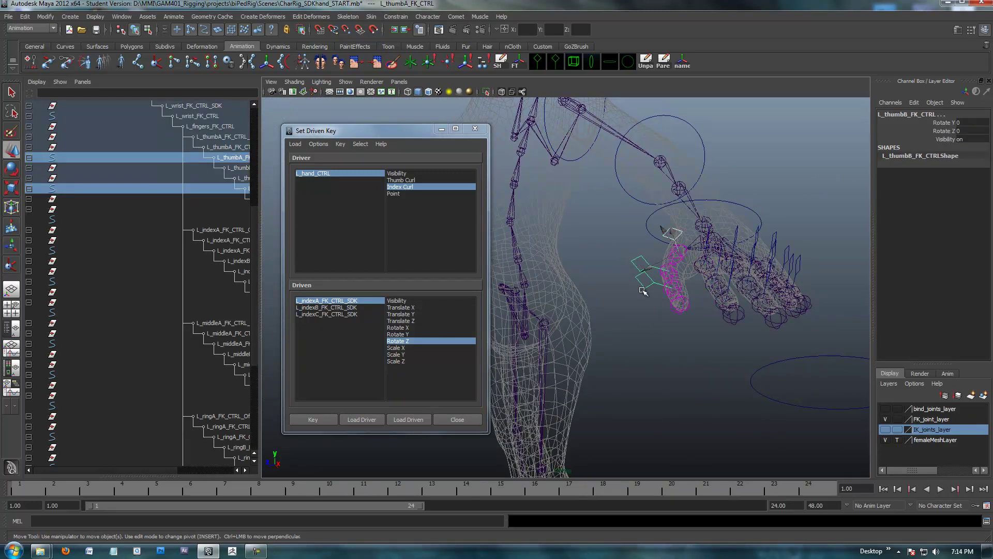
{"action": "left_click", "coordinate": [644, 286], "text": "shift"}
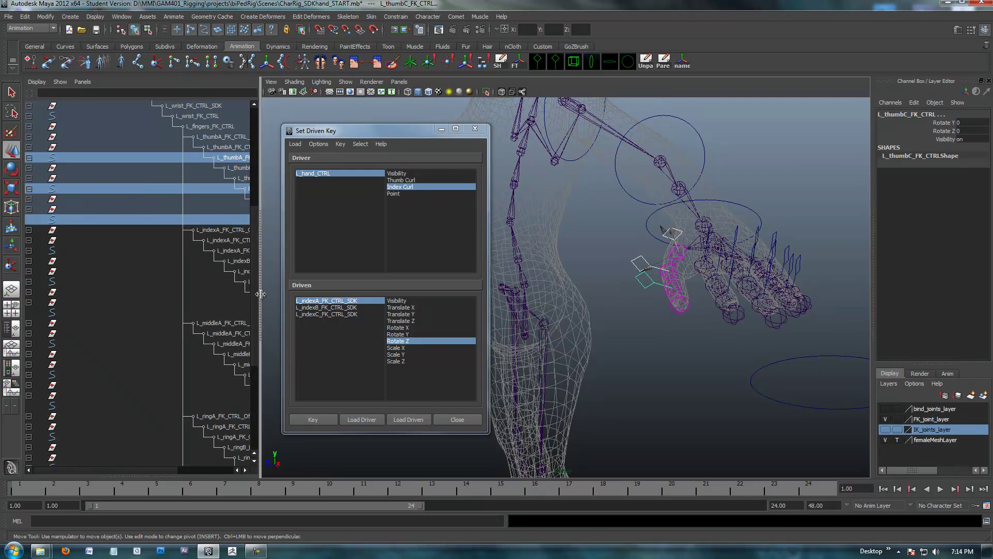
{"action": "left_click_drag", "start_coordinate": [265, 295], "coordinate": [321, 295]}
{"action": "left_click_drag", "start_coordinate": [386, 132], "coordinate": [512, 129]}
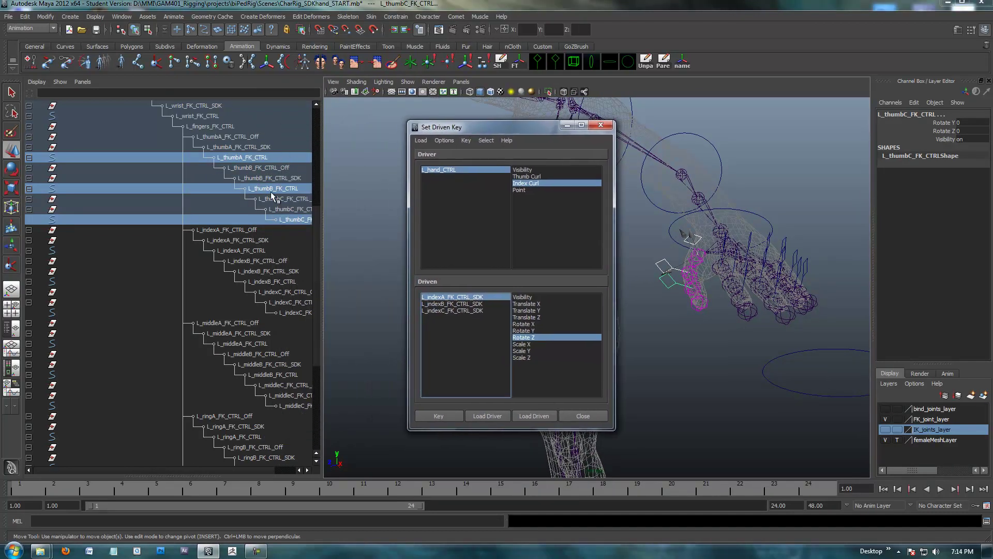
{"action": "left_click_drag", "start_coordinate": [533, 128], "coordinate": [480, 126]}
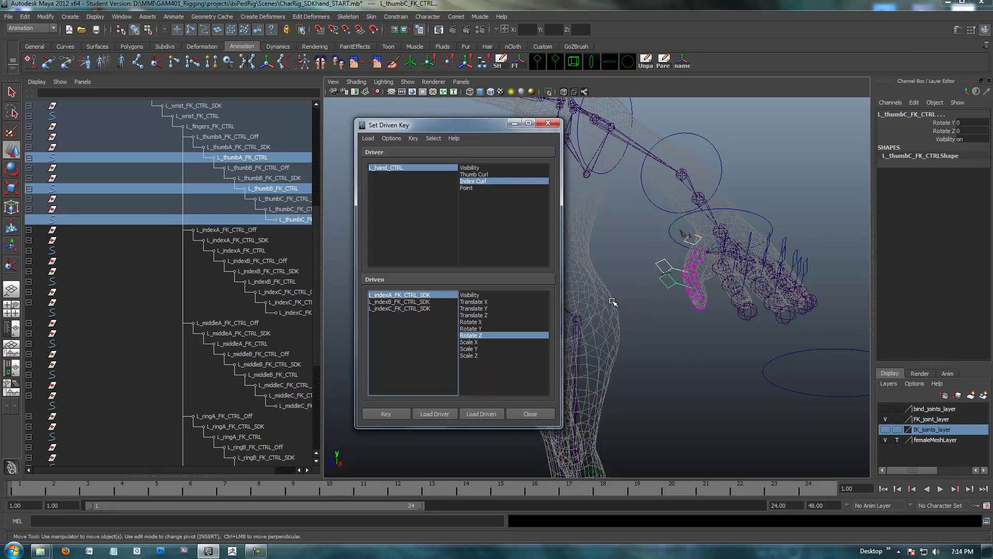
Step: Reselect the three thumb controls and pickwalk up to their SDK nodes
{"action": "left_click", "coordinate": [412, 313]}
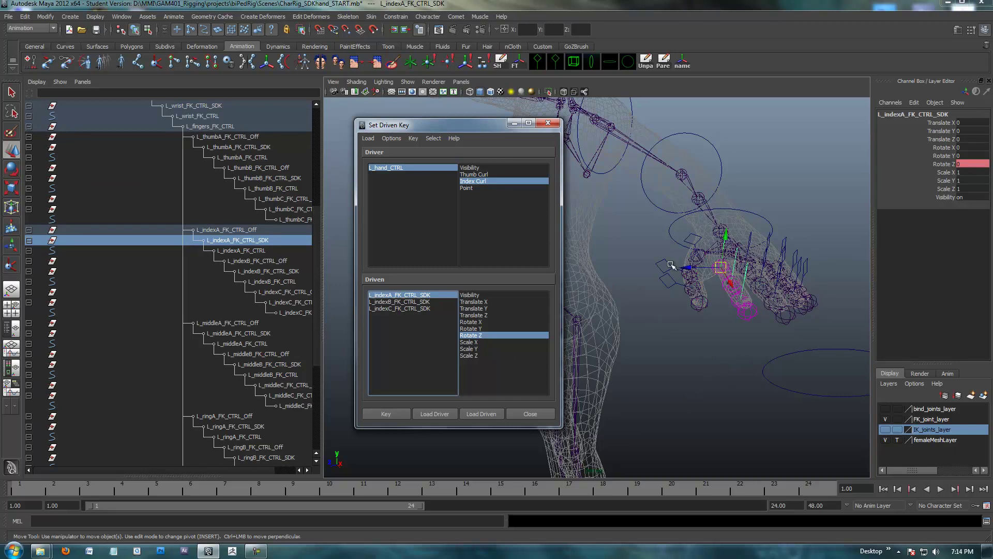
{"action": "left_click_drag", "start_coordinate": [657, 259], "coordinate": [692, 269]}
{"action": "left_click", "coordinate": [691, 239], "text": "shift"}
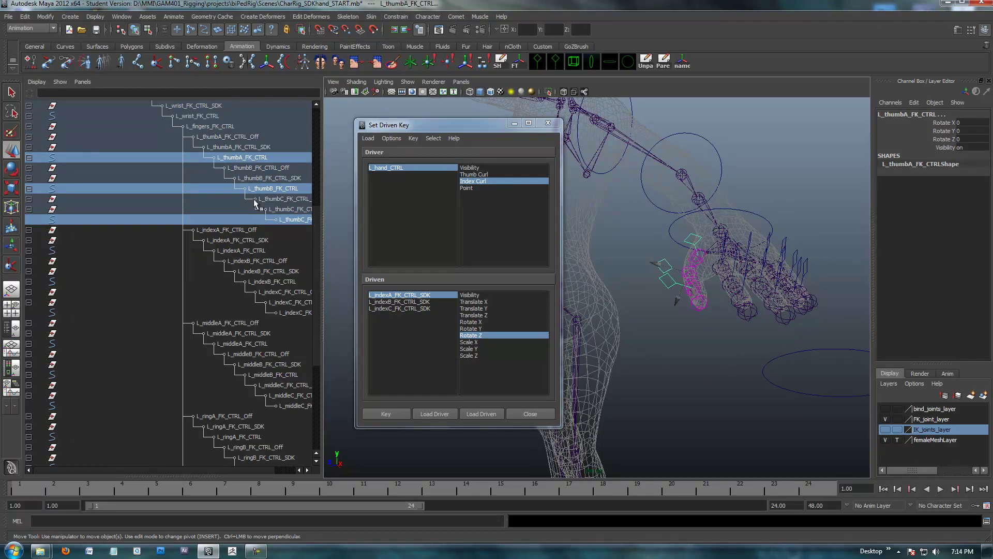
{"action": "left_click_drag", "start_coordinate": [430, 124], "coordinate": [442, 124]}
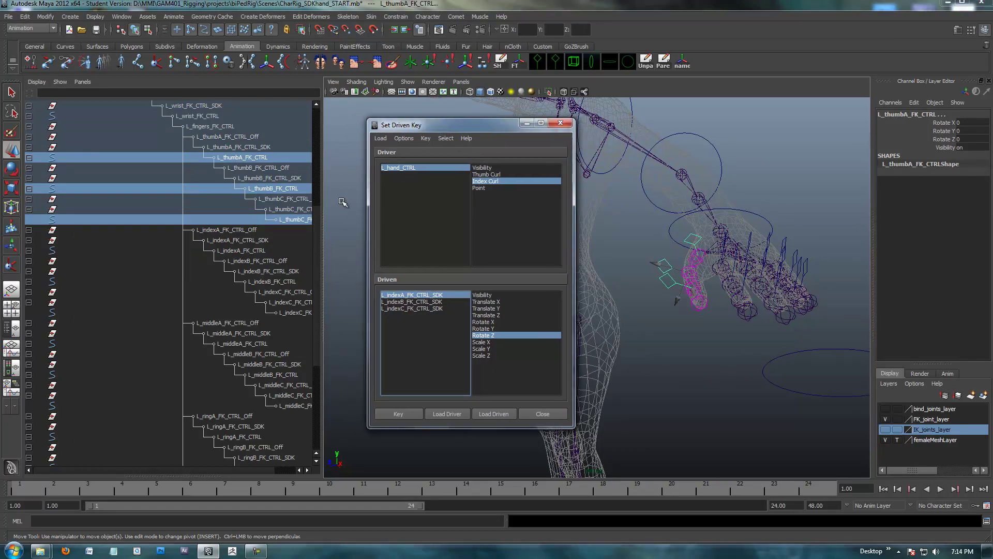
{"action": "left_click_drag", "start_coordinate": [719, 337], "coordinate": [728, 415], "text": "alt"}
{"action": "key", "text": "Up"}
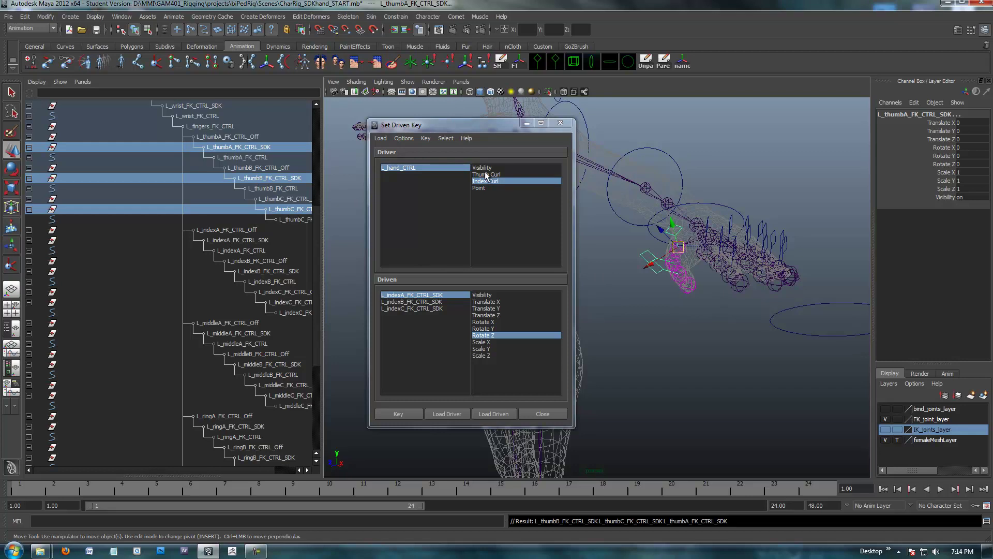
Step: Load the three thumb SDK nodes as driven, pairing Thumb Curl with their Rotate Z
{"action": "left_click", "coordinate": [497, 413]}
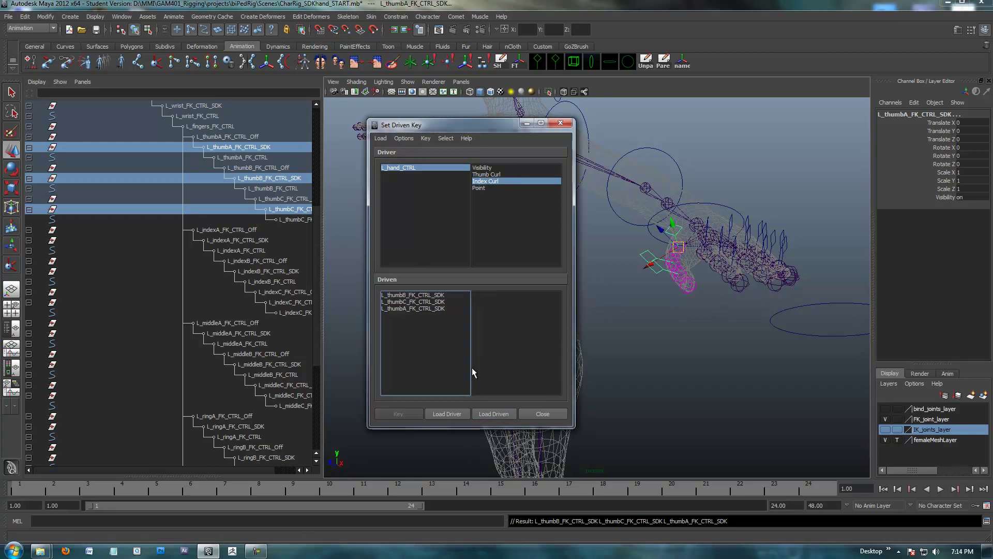
{"action": "left_click", "coordinate": [495, 175]}
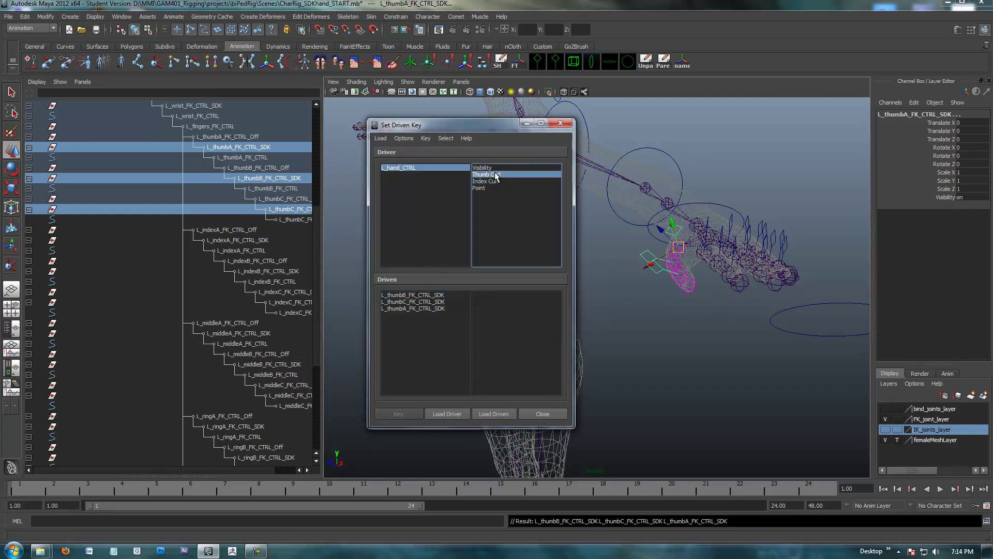
{"action": "left_click_drag", "start_coordinate": [413, 309], "coordinate": [417, 294]}
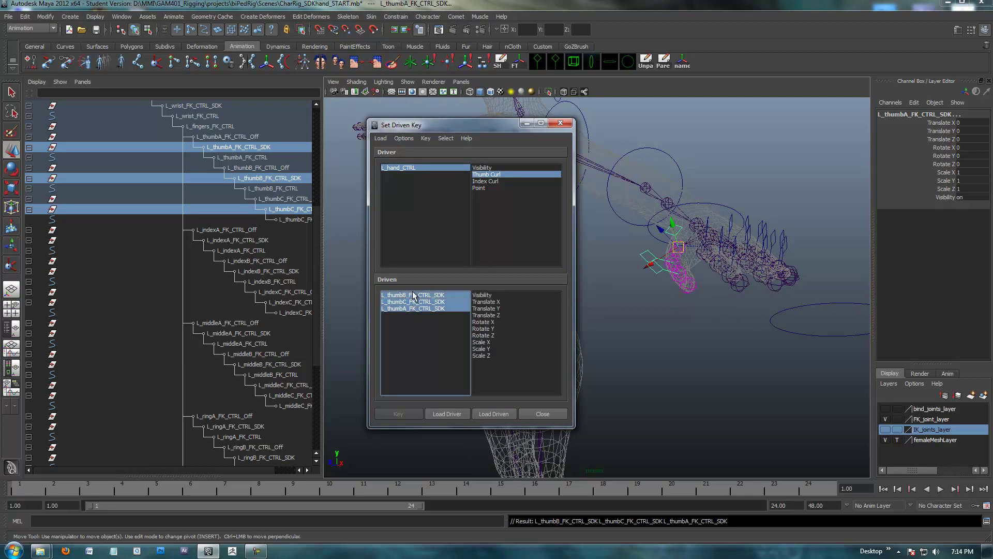
{"action": "left_click", "coordinate": [488, 335]}
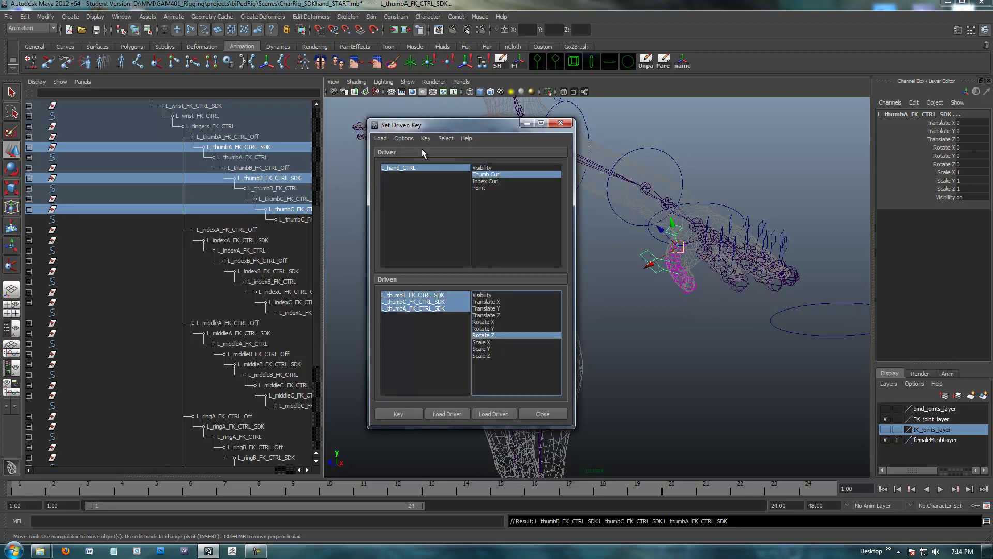
Step: Key the thumb rest pose: Thumb Curl 0 with Rotate Z 0
{"action": "left_click_drag", "start_coordinate": [429, 129], "coordinate": [425, 142]}
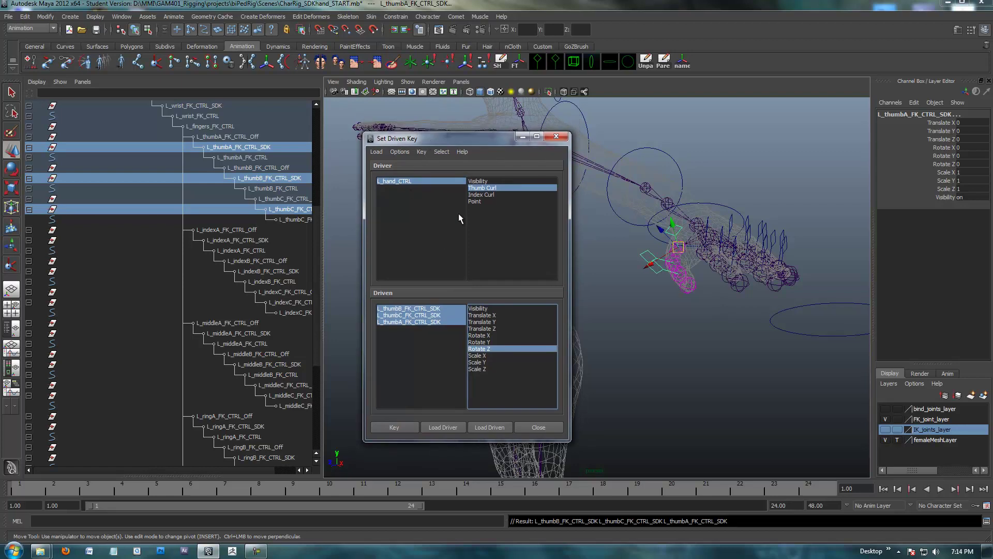
{"action": "left_click", "coordinate": [836, 304]}
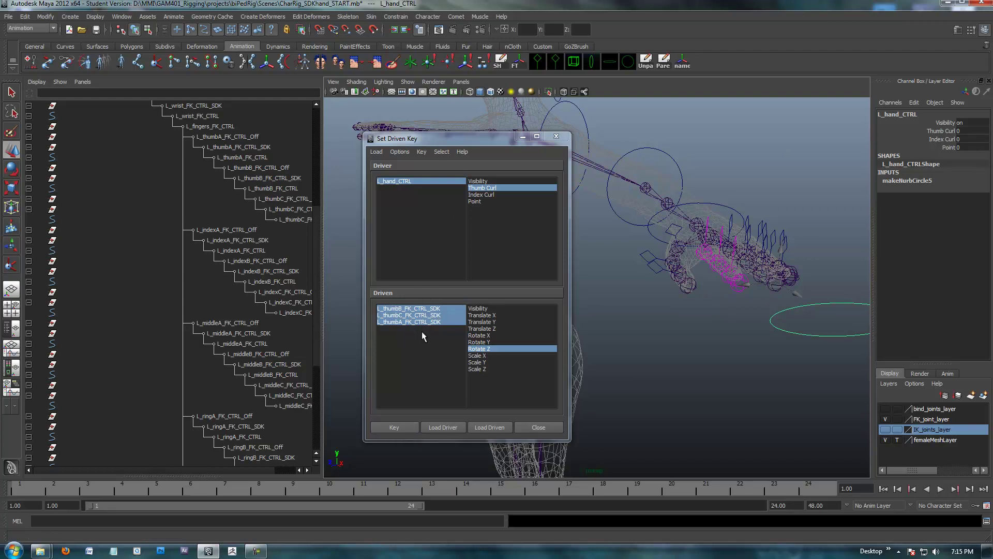
{"action": "left_click", "coordinate": [492, 350]}
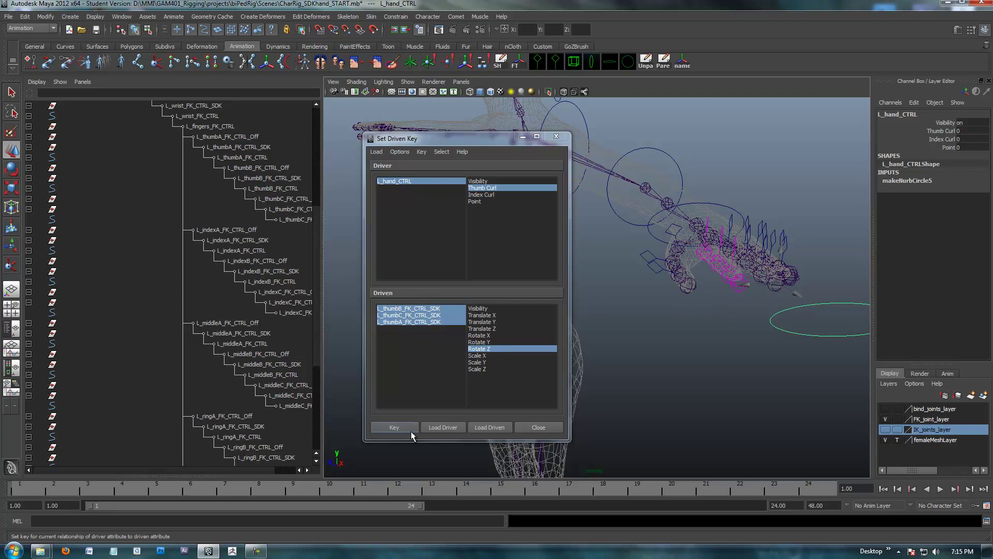
{"action": "left_click", "coordinate": [394, 428]}
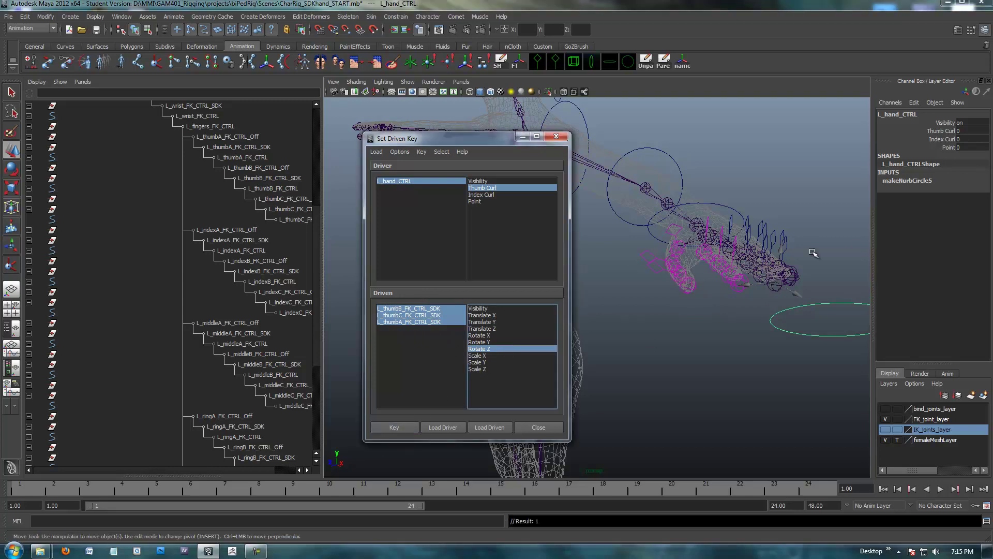
{"action": "middle_click_drag", "start_coordinate": [698, 312], "coordinate": [728, 320], "text": "alt"}
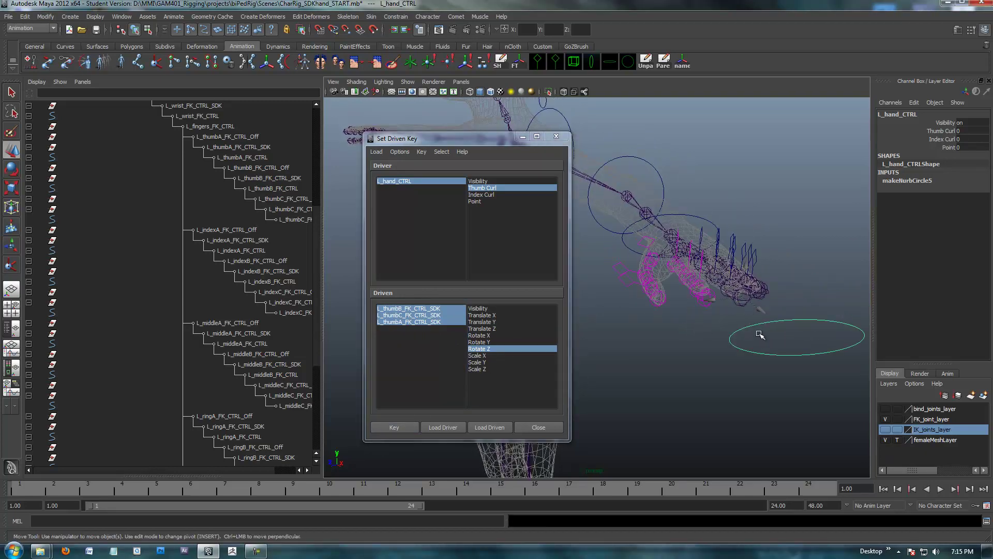
Step: Set L_hand_CTRL's Thumb Curl to 10
{"action": "left_click", "coordinate": [963, 132]}
{"action": "left_click", "coordinate": [964, 132]}
{"action": "left_click", "coordinate": [437, 321]}
Step: Rotate the three thumb SDK nodes to Rotate Z -76 and key the curled thumb
{"action": "left_click", "coordinate": [440, 312]}
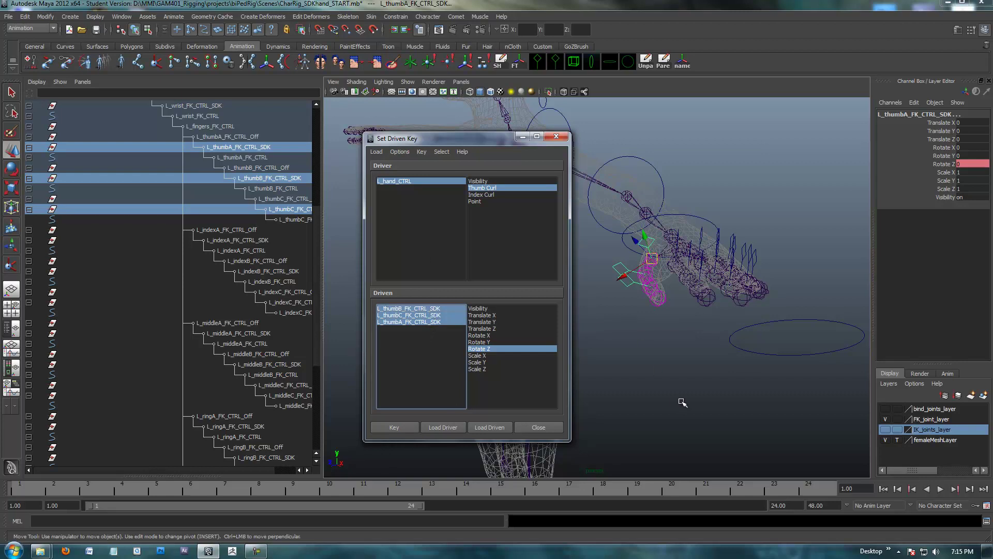
{"action": "left_click_drag", "start_coordinate": [682, 397], "coordinate": [694, 397], "text": "alt"}
{"action": "left_click", "coordinate": [945, 164]}
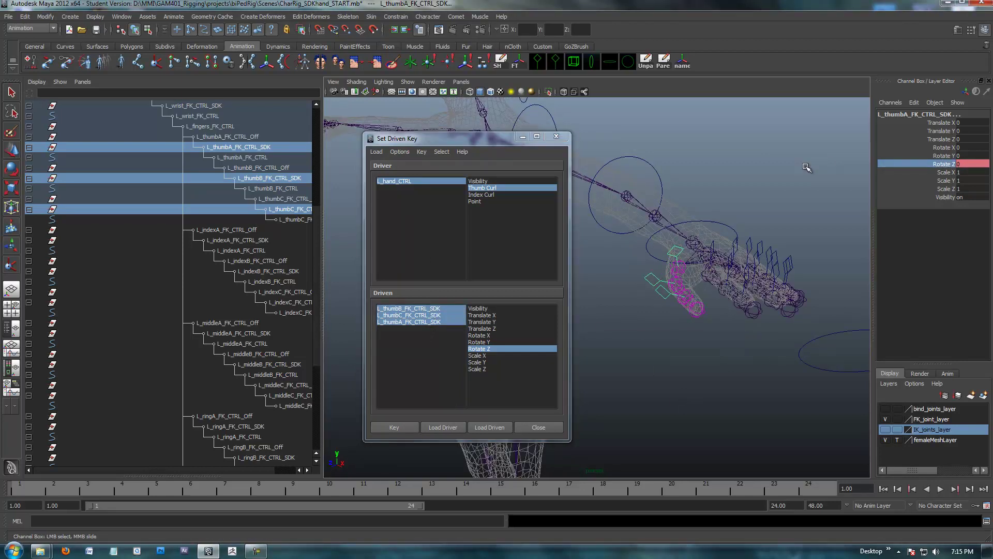
{"action": "middle_click_drag", "start_coordinate": [791, 173], "coordinate": [757, 177]}
{"action": "left_click_drag", "start_coordinate": [649, 427], "coordinate": [704, 356], "text": "alt"}
{"action": "left_click", "coordinate": [972, 163]}
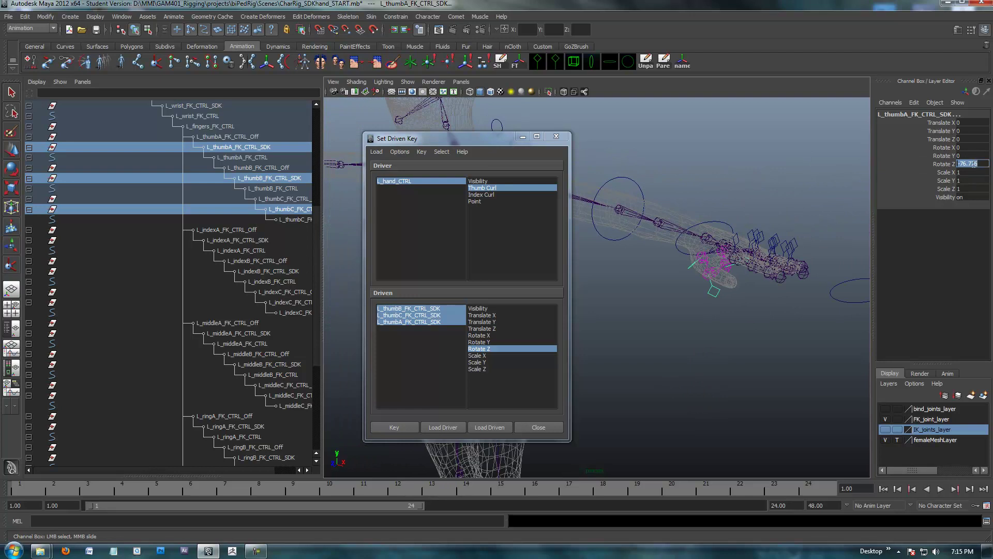
{"action": "type", "text": "-"}
{"action": "key", "text": "Return"}
{"action": "left_click", "coordinate": [397, 430]}
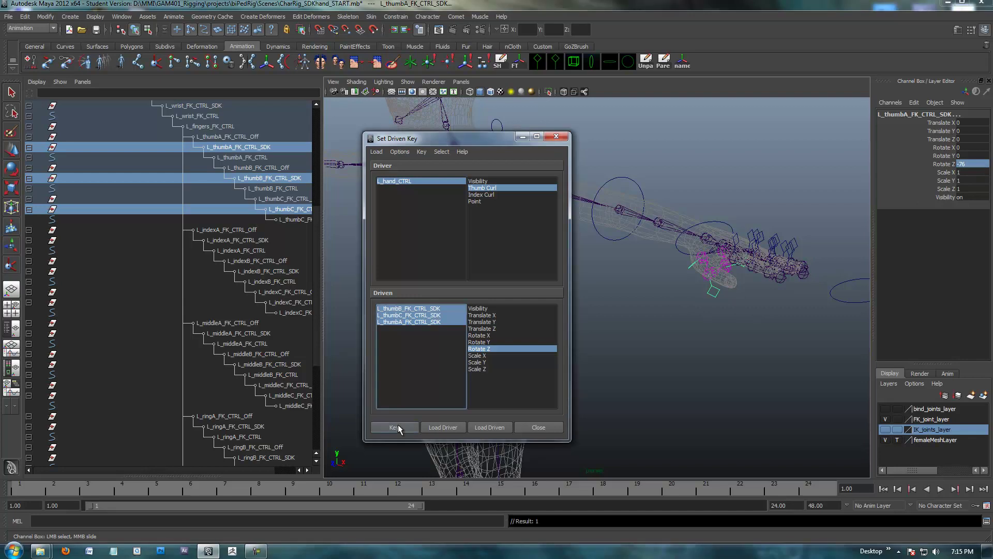
Step: Reframe the view and reselect the hand control circle
{"action": "middle_click_drag", "start_coordinate": [743, 358], "coordinate": [718, 361], "text": "alt"}
{"action": "left_click_drag", "start_coordinate": [718, 361], "coordinate": [737, 348], "text": "alt"}
{"action": "left_click", "coordinate": [793, 317]}
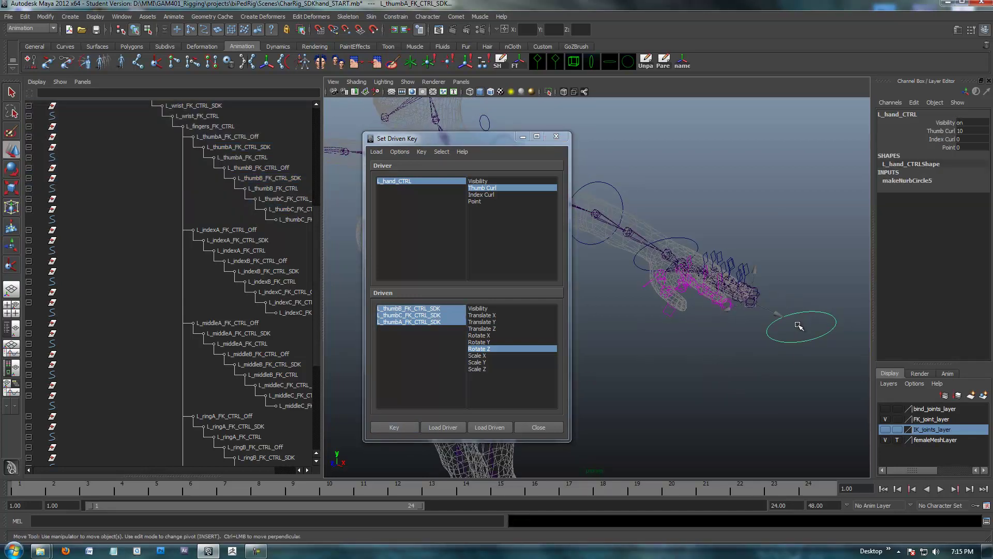
Step: Test Thumb Curl by sliding it, then set Thumb Curl to -10
{"action": "double_click", "coordinate": [963, 130]}
{"action": "left_click", "coordinate": [941, 131]}
{"action": "middle_click_drag", "start_coordinate": [812, 183], "coordinate": [729, 183]}
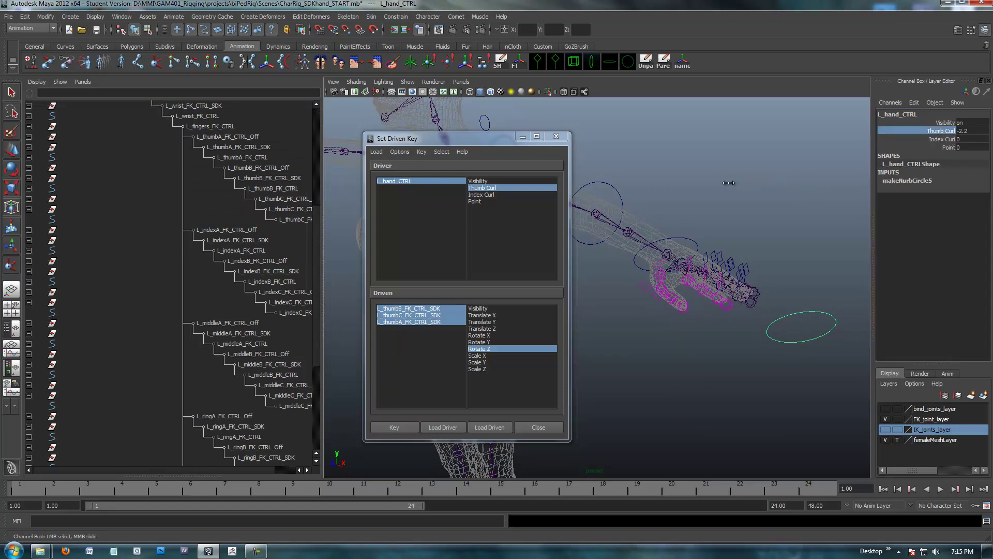
{"action": "double_click", "coordinate": [967, 131]}
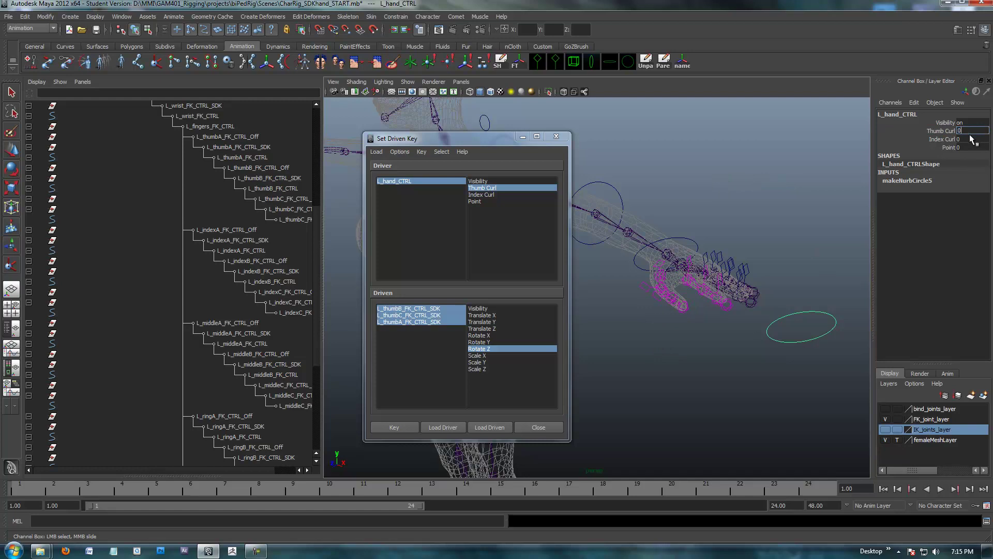
{"action": "key", "text": "Return"}
{"action": "double_click", "coordinate": [960, 131]}
{"action": "key", "text": "Return"}
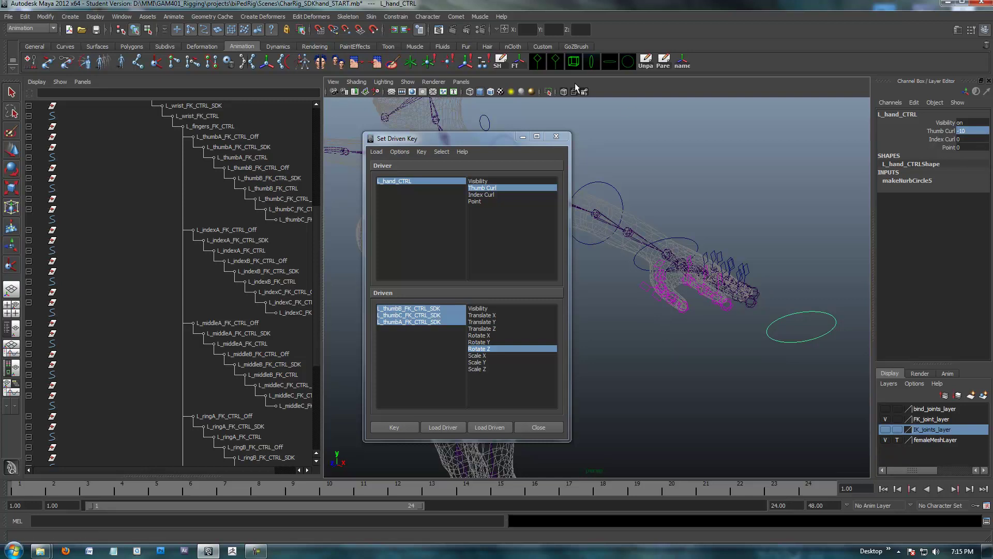
Step: Set the three thumb SDK nodes' Rotate Z to 35 and key the bent-back thumb
{"action": "left_click", "coordinate": [436, 321]}
{"action": "left_click_drag", "start_coordinate": [435, 322], "coordinate": [437, 309]}
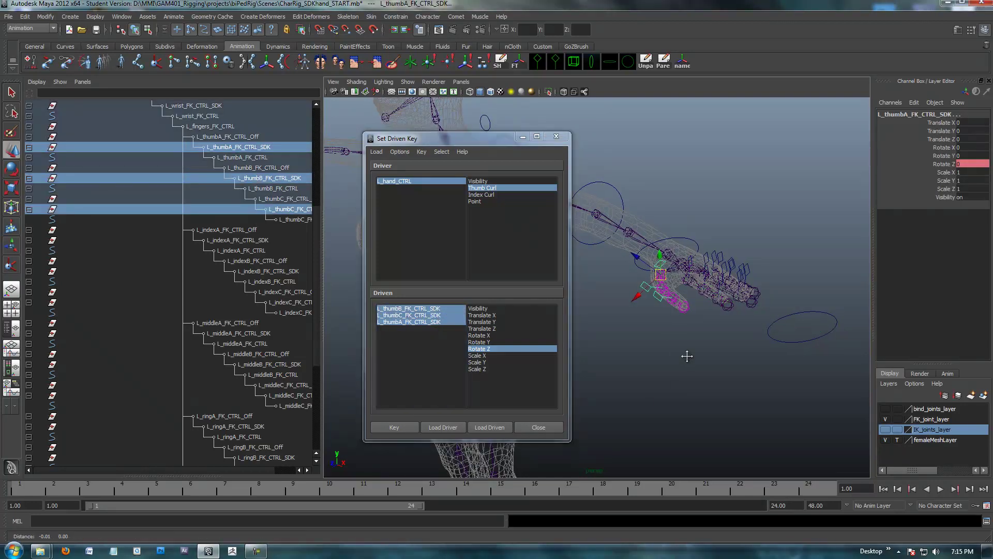
{"action": "left_click", "coordinate": [943, 164]}
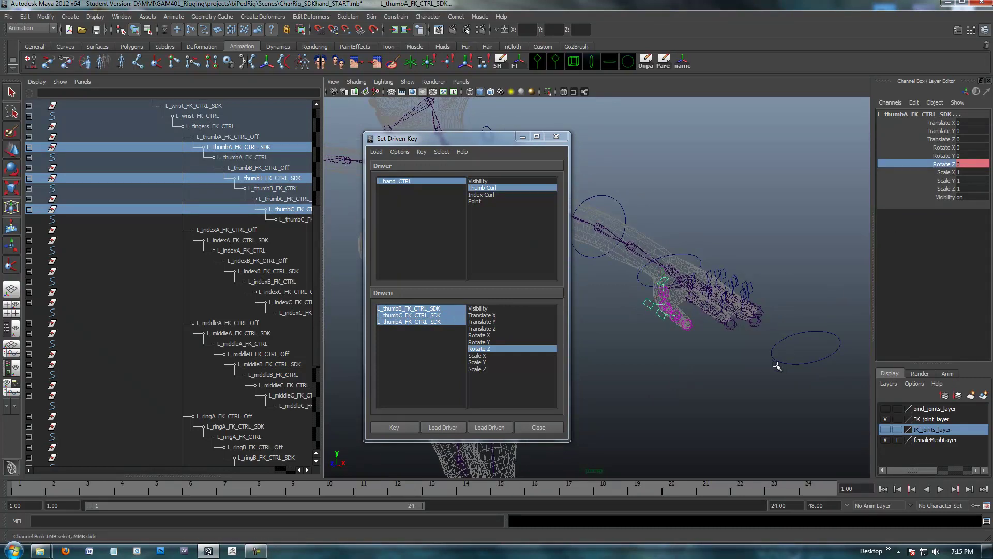
{"action": "middle_click_drag", "start_coordinate": [697, 393], "coordinate": [712, 390]}
{"action": "left_click_drag", "start_coordinate": [713, 392], "coordinate": [699, 348], "text": "alt"}
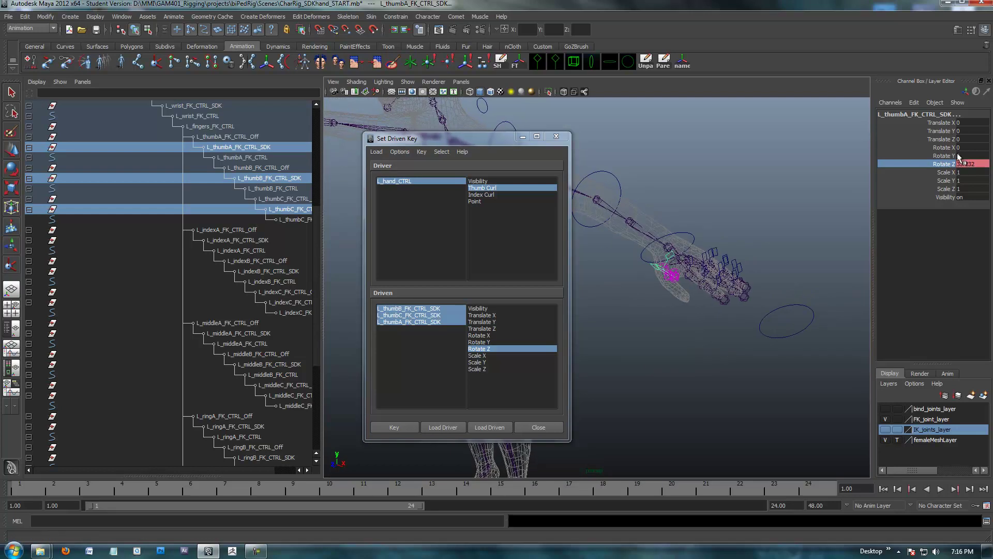
{"action": "left_click", "coordinate": [969, 167]}
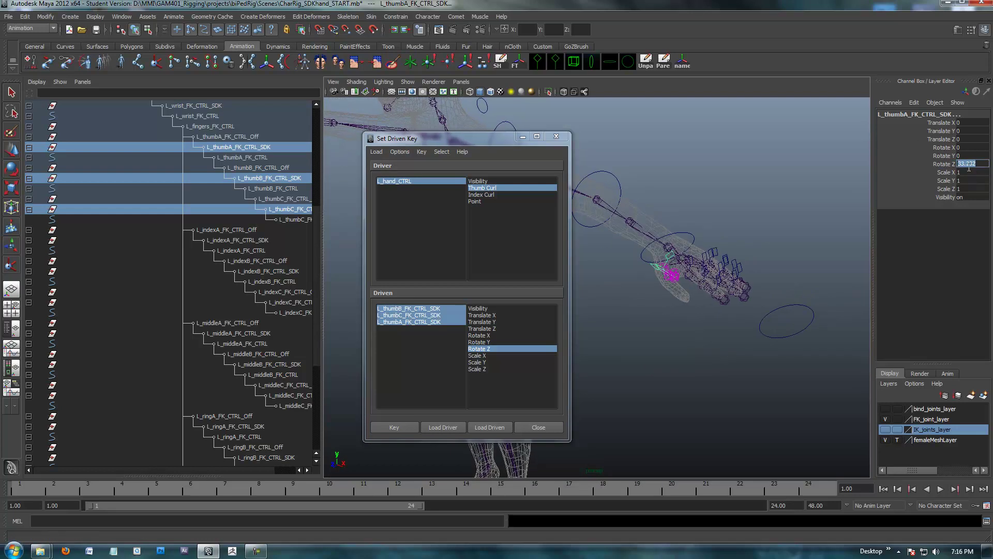
{"action": "type", "text": "35"}
{"action": "key", "text": "Return"}
{"action": "left_click", "coordinate": [395, 428]}
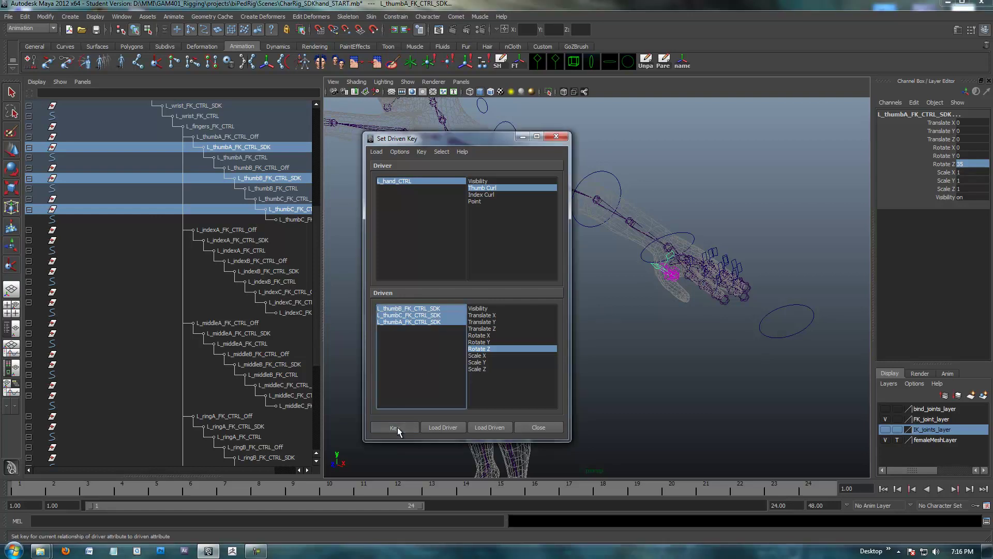
{"action": "left_click", "coordinate": [256, 551]}
Step: Select the hand control and reset Thumb Curl to 0
{"action": "left_click", "coordinate": [257, 551]}
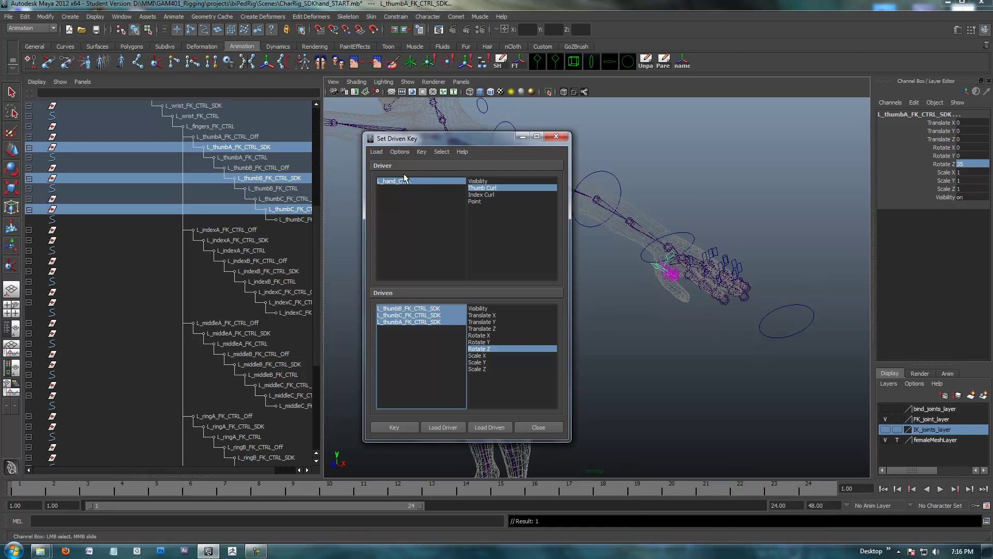
{"action": "left_click_drag", "start_coordinate": [787, 280], "coordinate": [799, 322]}
{"action": "left_click_drag", "start_coordinate": [691, 312], "coordinate": [700, 367], "text": "alt"}
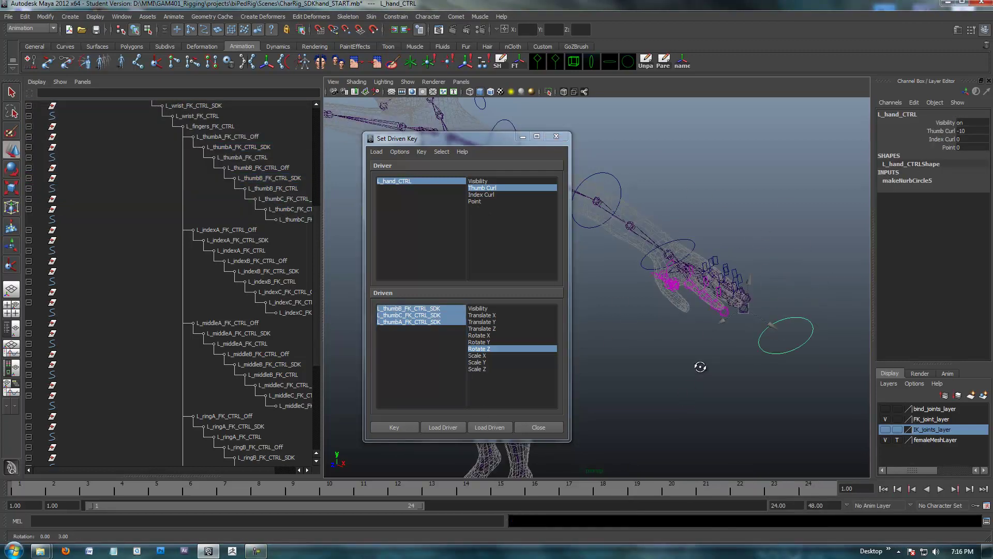
{"action": "left_click", "coordinate": [965, 130]}
{"action": "type", "text": "0"}
{"action": "key", "text": "Return"}
Step: Slide Thumb Curl and Index Curl to test, leaving Index Curl 2.8 and Thumb Curl 0.8
{"action": "left_click_drag", "start_coordinate": [712, 340], "coordinate": [714, 290], "text": "alt"}
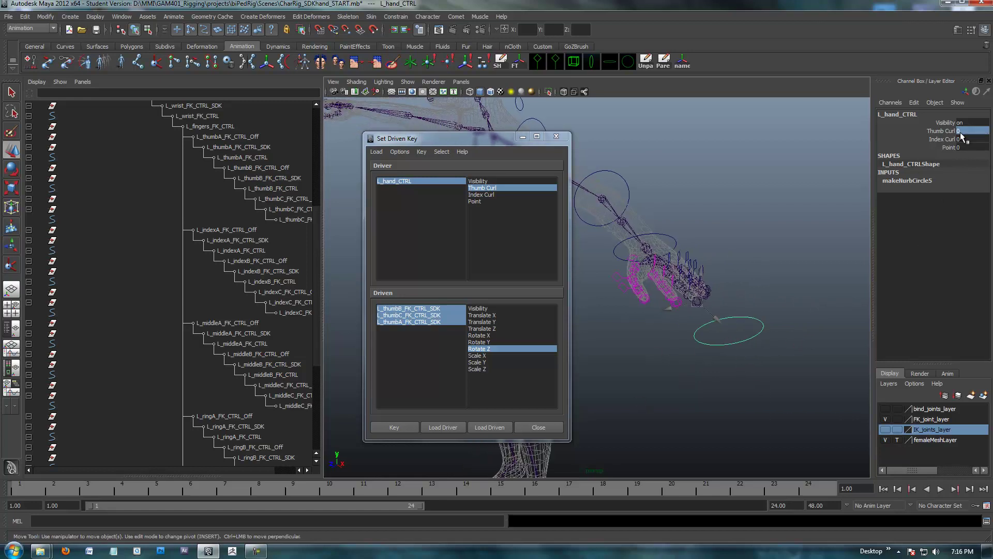
{"action": "left_click", "coordinate": [939, 131]}
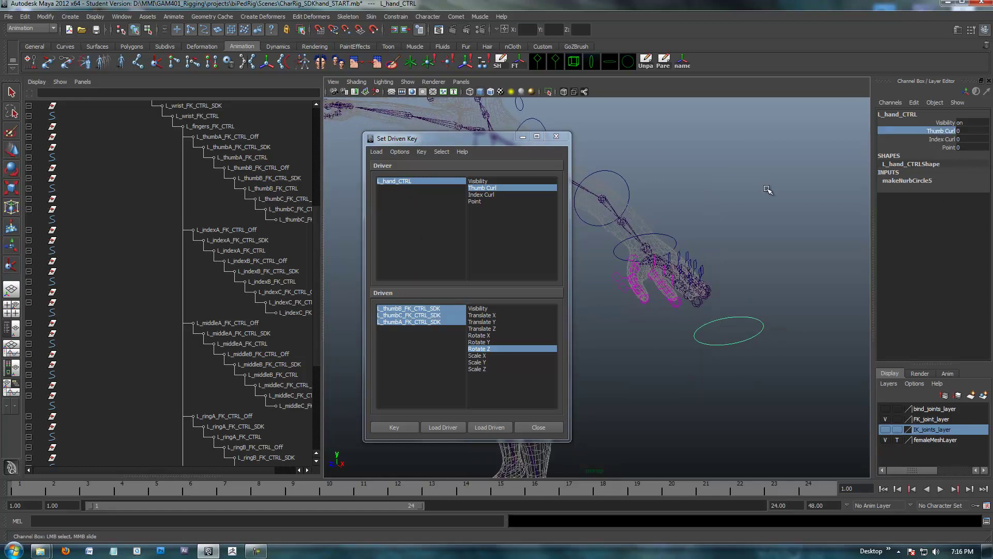
{"action": "middle_click_drag", "start_coordinate": [772, 190], "coordinate": [835, 192]}
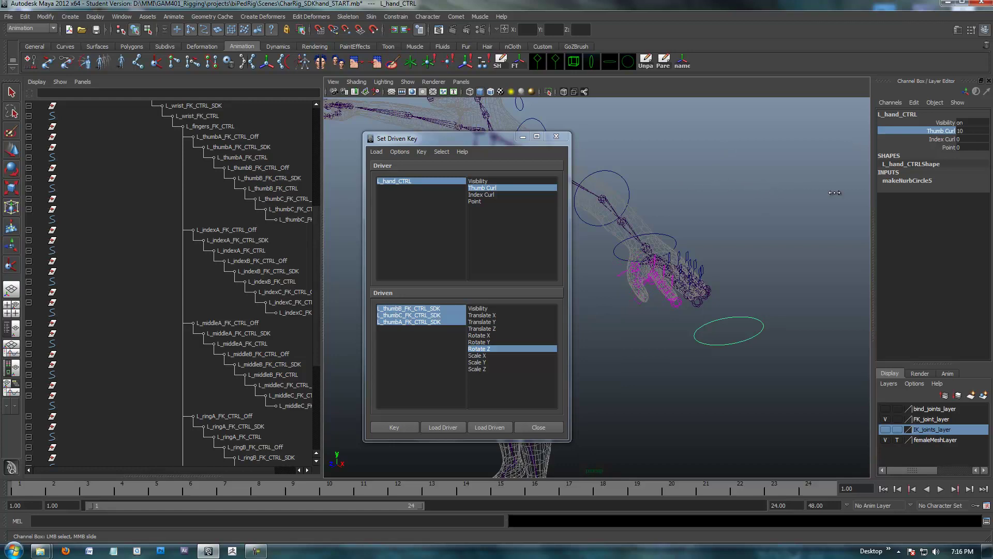
{"action": "left_click", "coordinate": [946, 140]}
{"action": "middle_click_drag", "start_coordinate": [783, 197], "coordinate": [800, 187]}
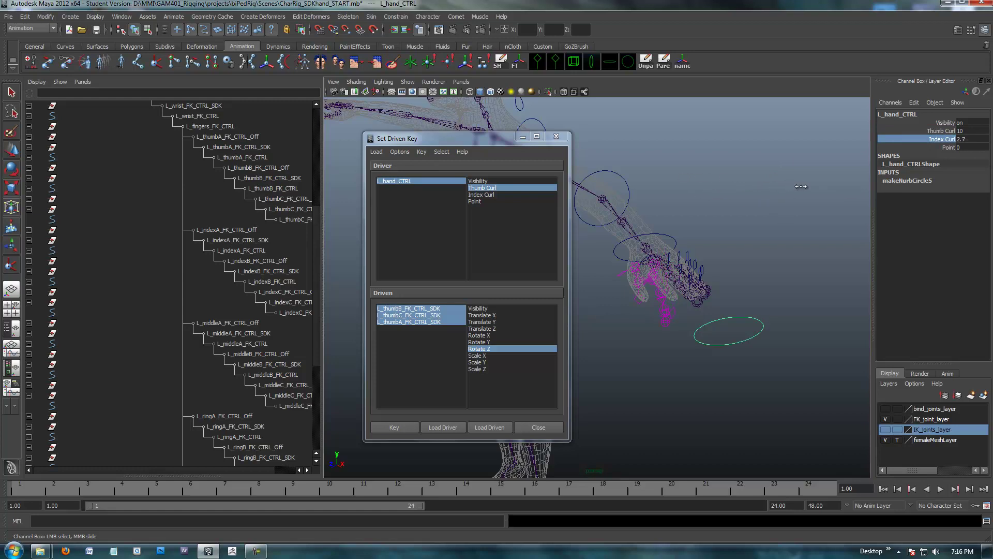
{"action": "left_click", "coordinate": [943, 132]}
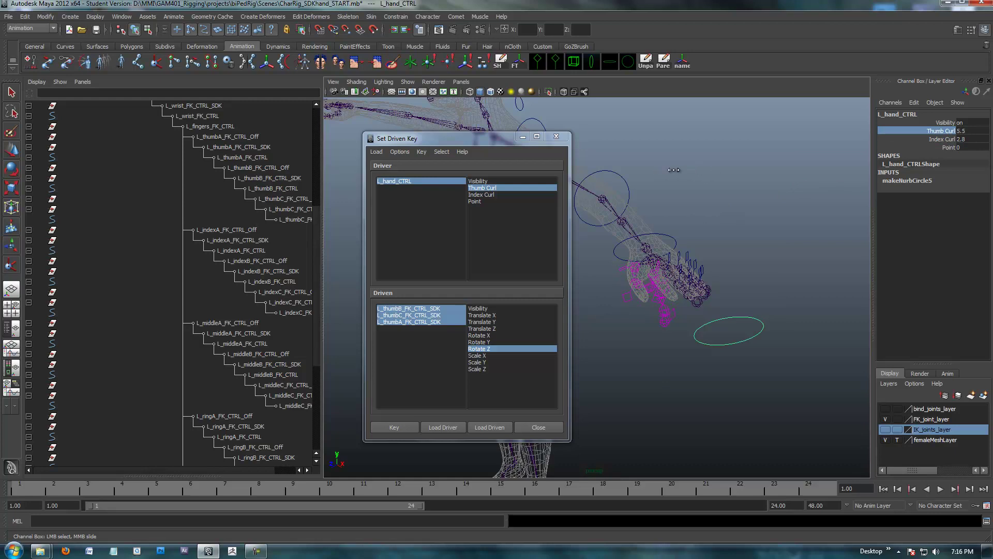
{"action": "middle_click_drag", "start_coordinate": [653, 166], "coordinate": [622, 176]}
Step: Orbit around the hand to inspect the partial thumb and index curl
{"action": "middle_click_drag", "start_coordinate": [683, 184], "coordinate": [656, 161], "text": "alt"}
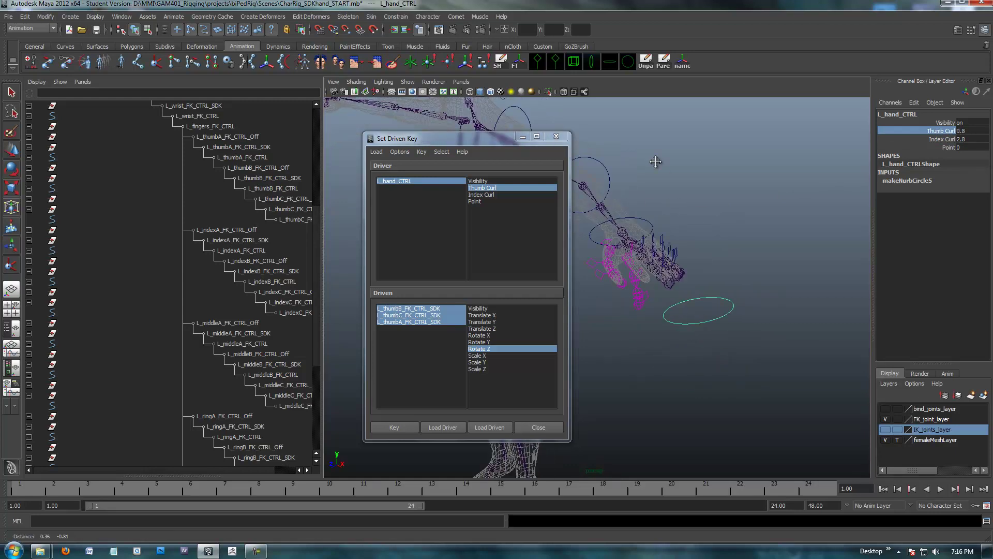
{"action": "left_click_drag", "start_coordinate": [655, 161], "coordinate": [690, 241], "text": "alt"}
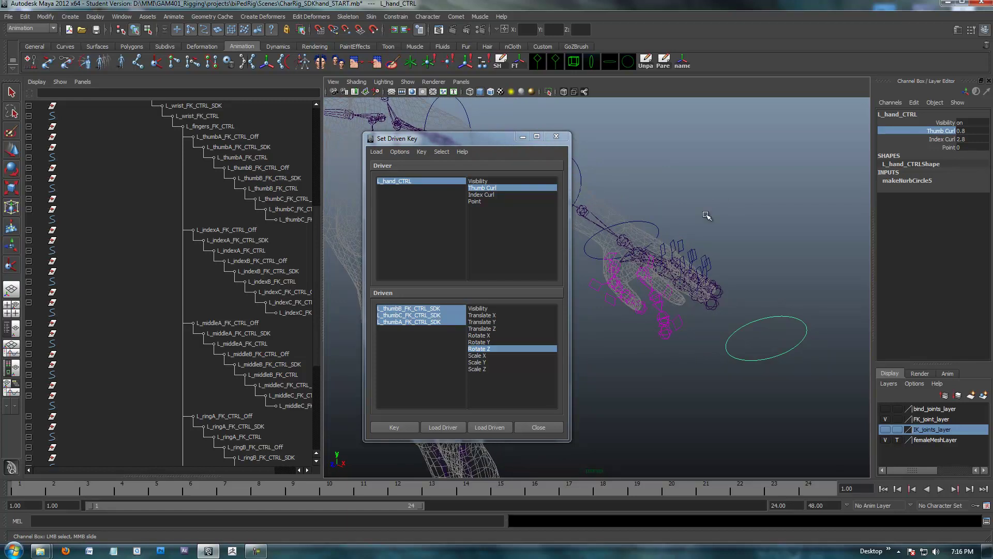
{"action": "left_click_drag", "start_coordinate": [740, 210], "coordinate": [642, 261], "text": "alt"}
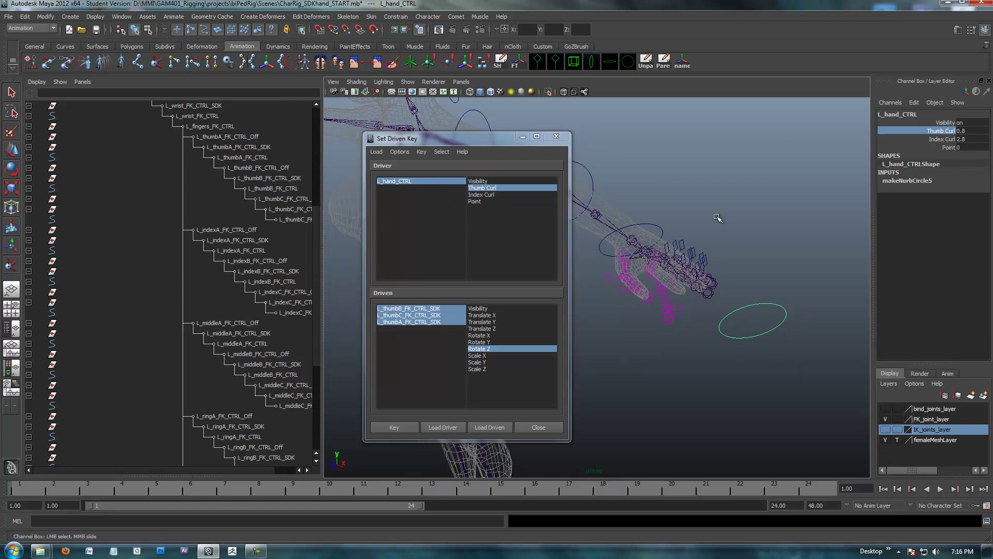
{"action": "left_click_drag", "start_coordinate": [716, 217], "coordinate": [655, 276], "text": "alt"}
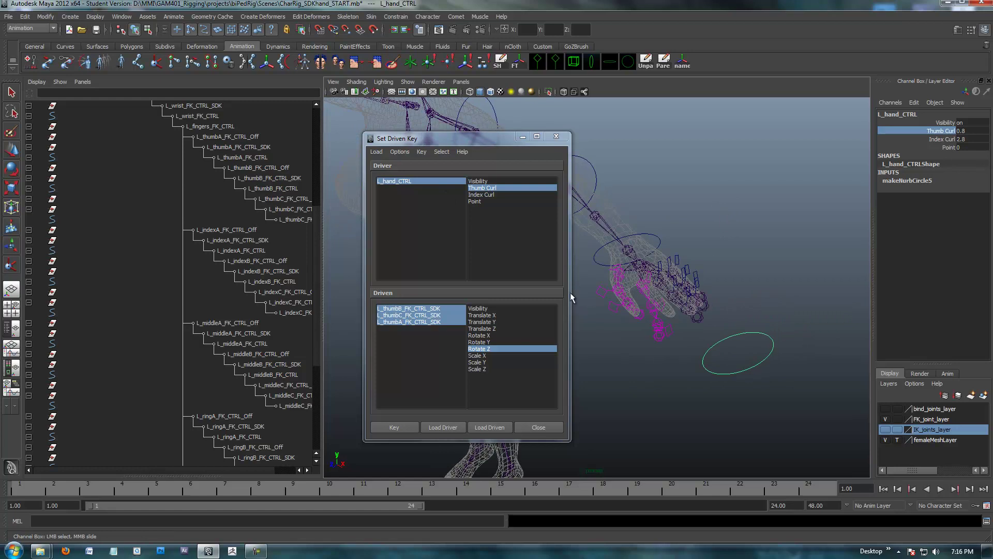
{"action": "left_click", "coordinate": [256, 551]}
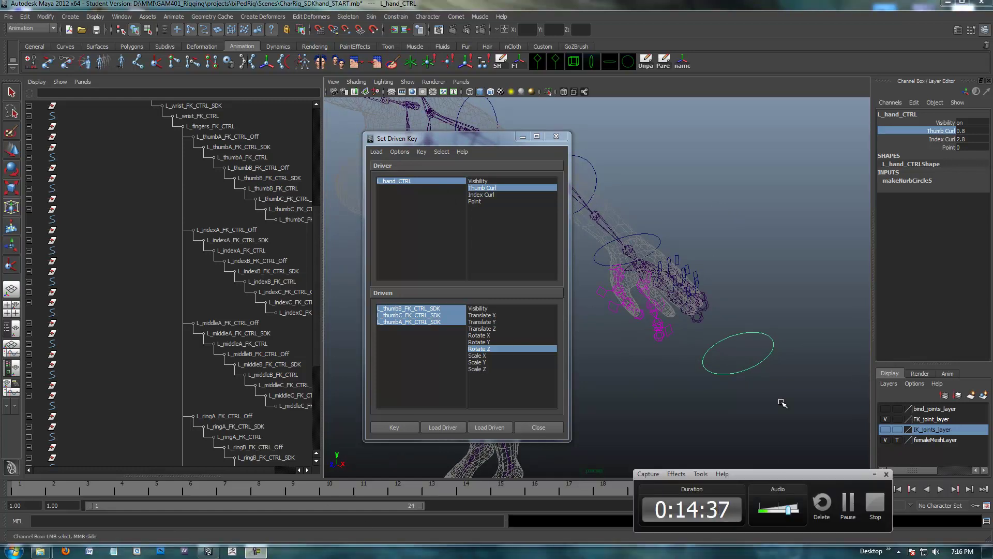
{"action": "left_click_drag", "start_coordinate": [749, 296], "coordinate": [725, 248], "text": "alt"}
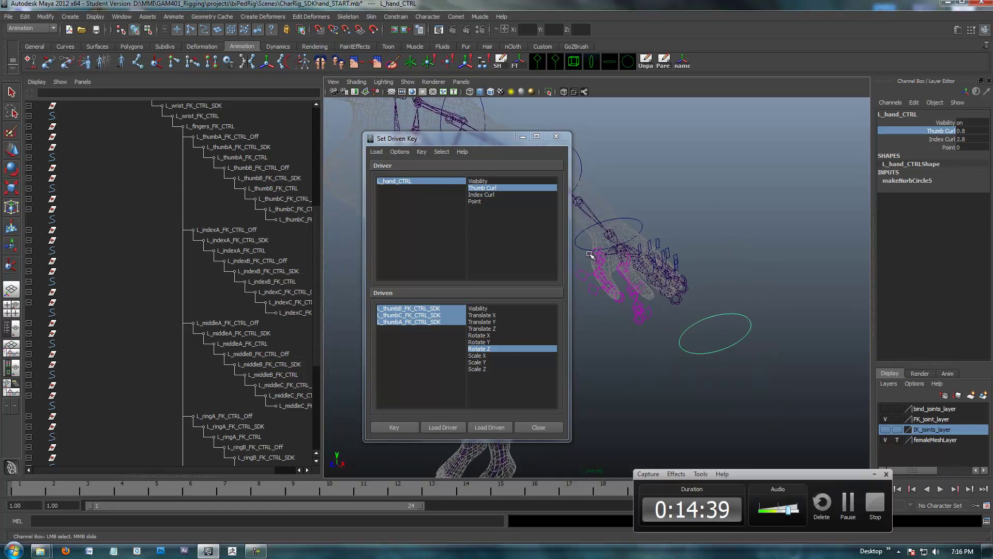